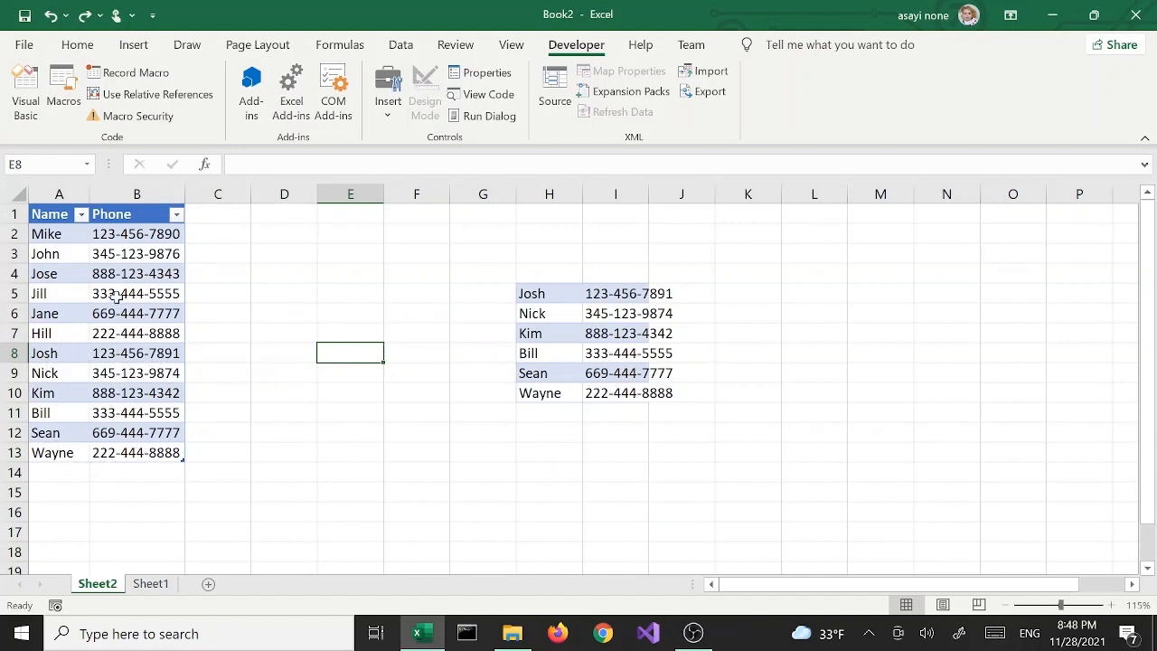
# - Select a cell in the contacts table and display the workbook's XML source map
pyautogui.click(105, 311)
pyautogui.click(80, 330)
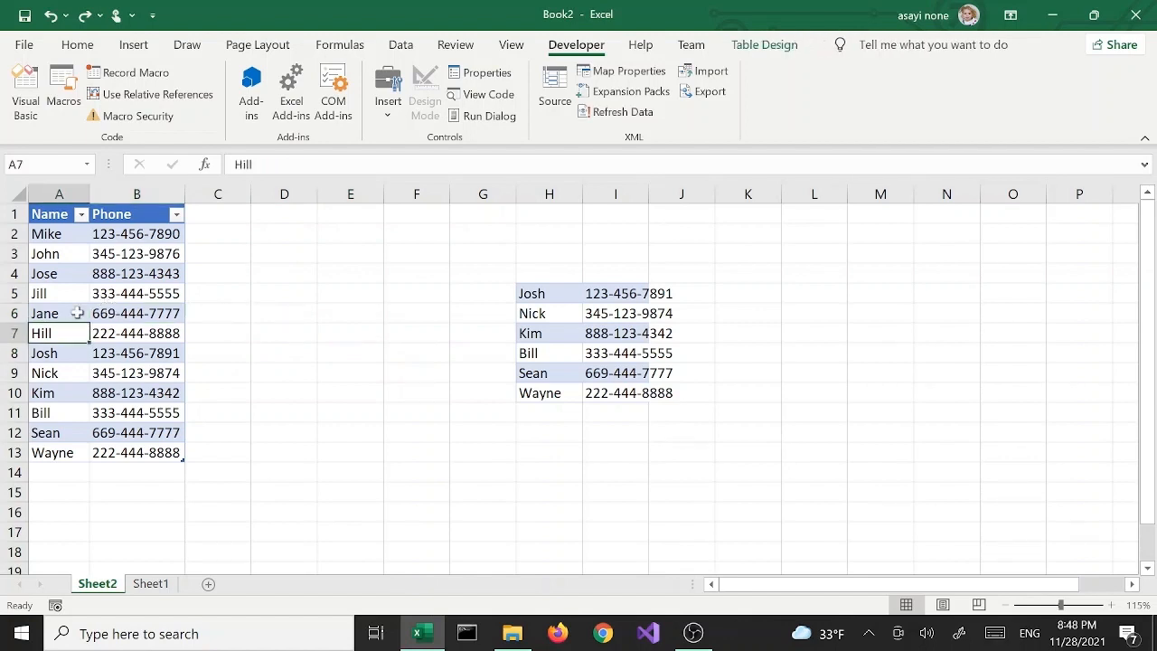
pyautogui.click(97, 275)
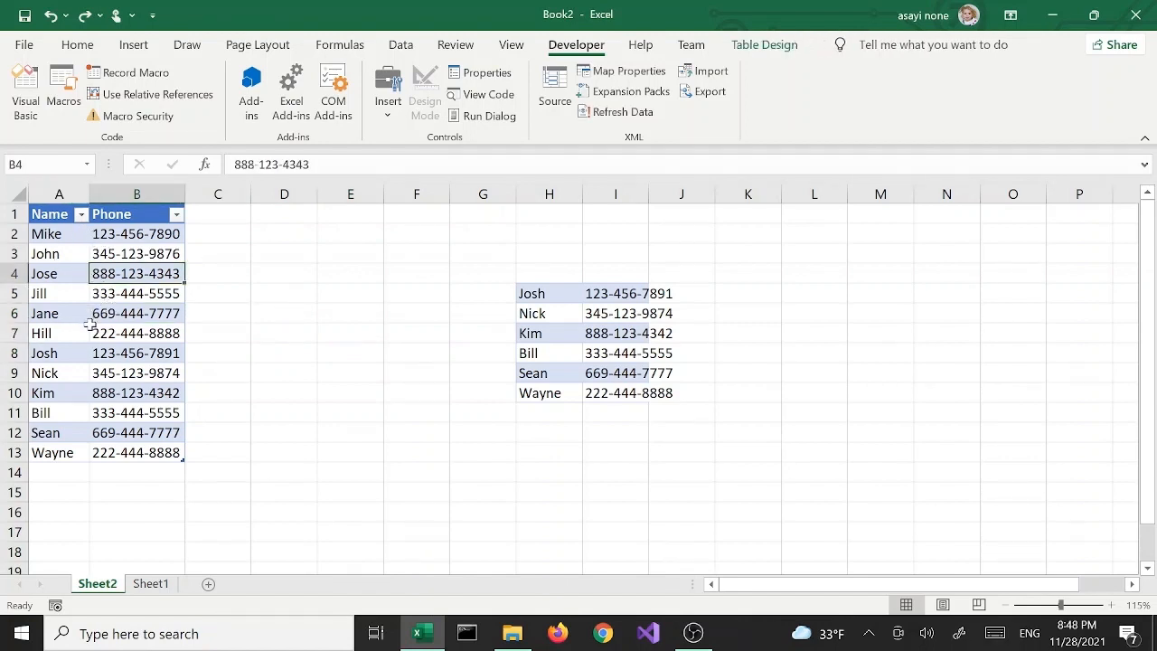
pyautogui.click(88, 336)
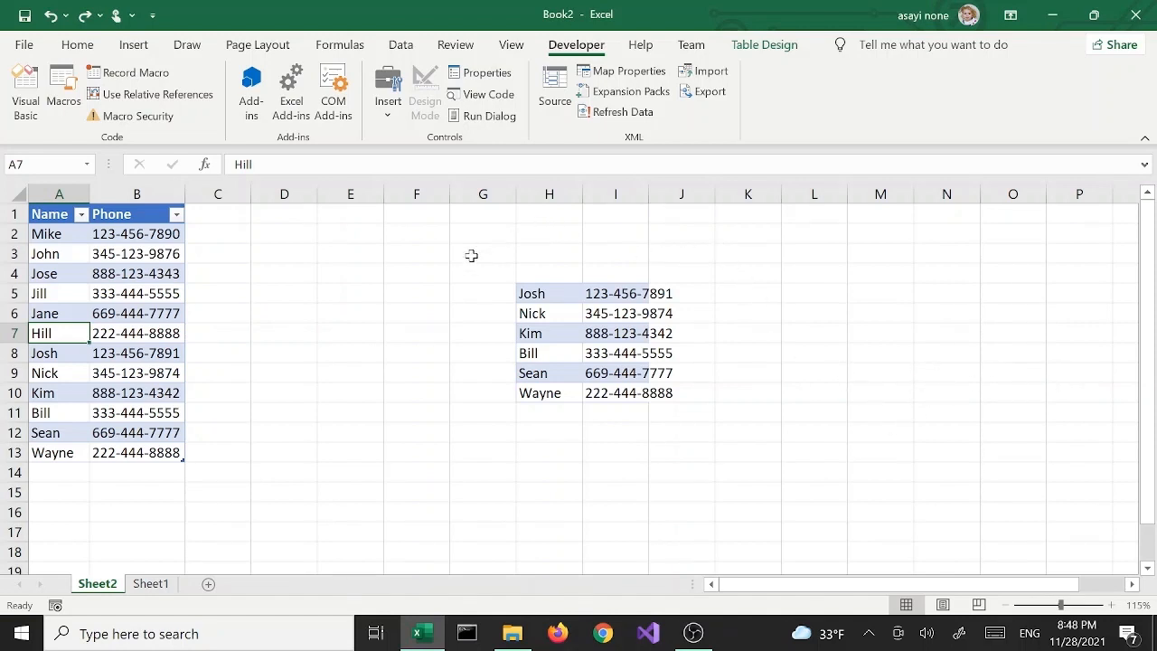
pyautogui.click(554, 104)
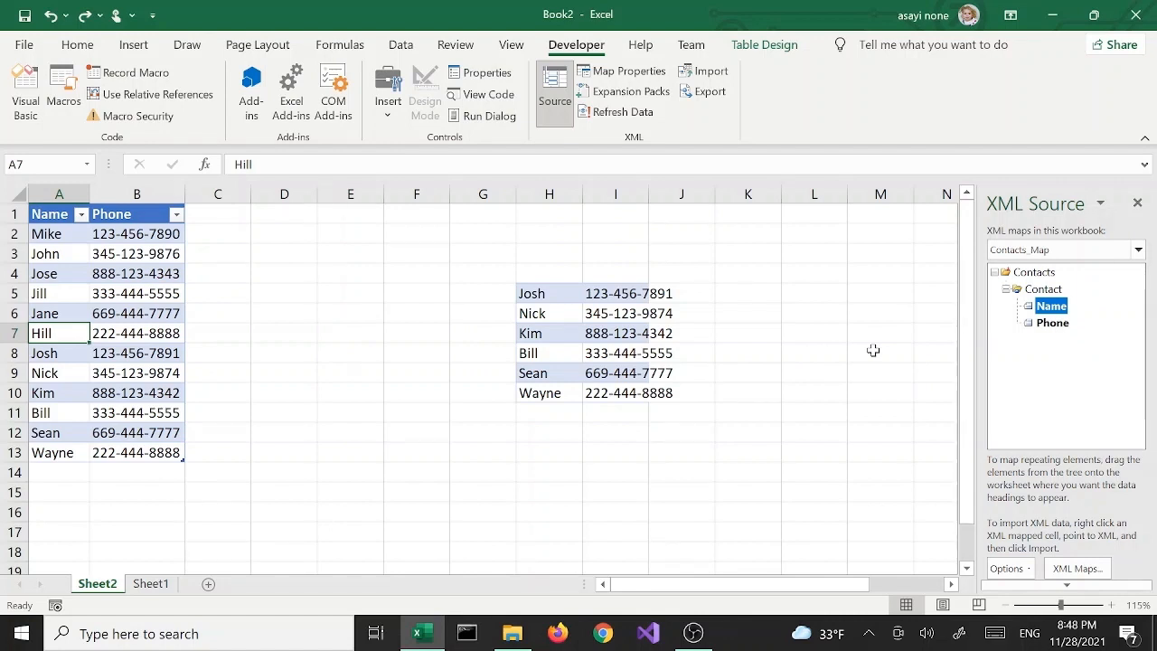
pyautogui.click(566, 432)
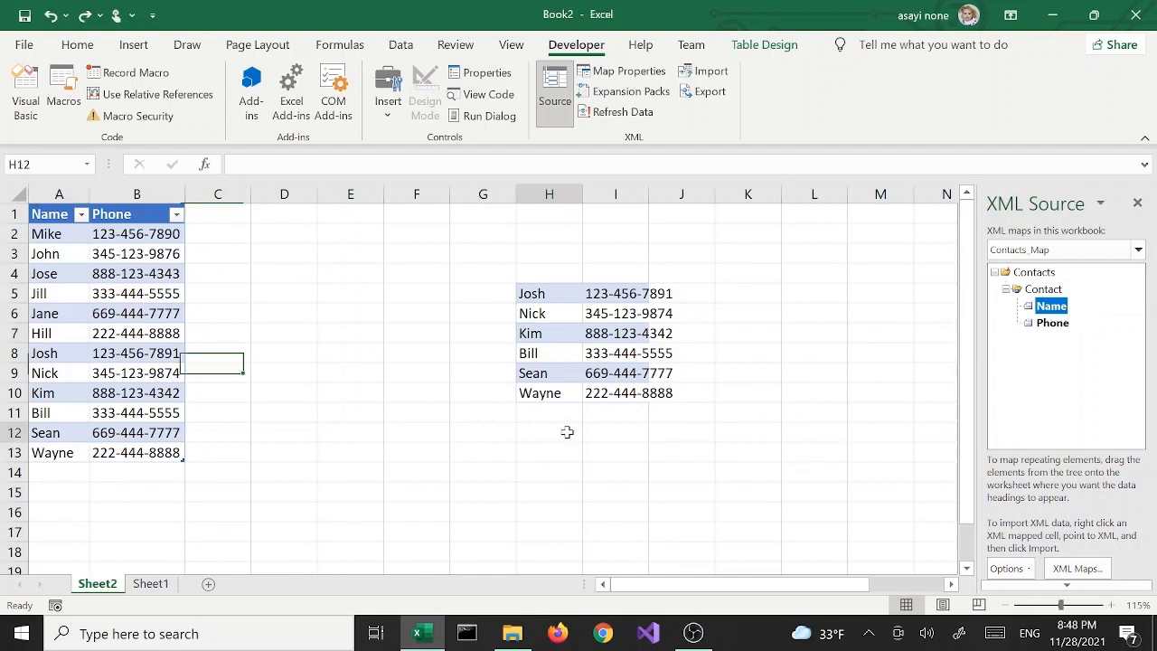
pyautogui.moveTo(533, 291); pyautogui.dragTo(659, 391)
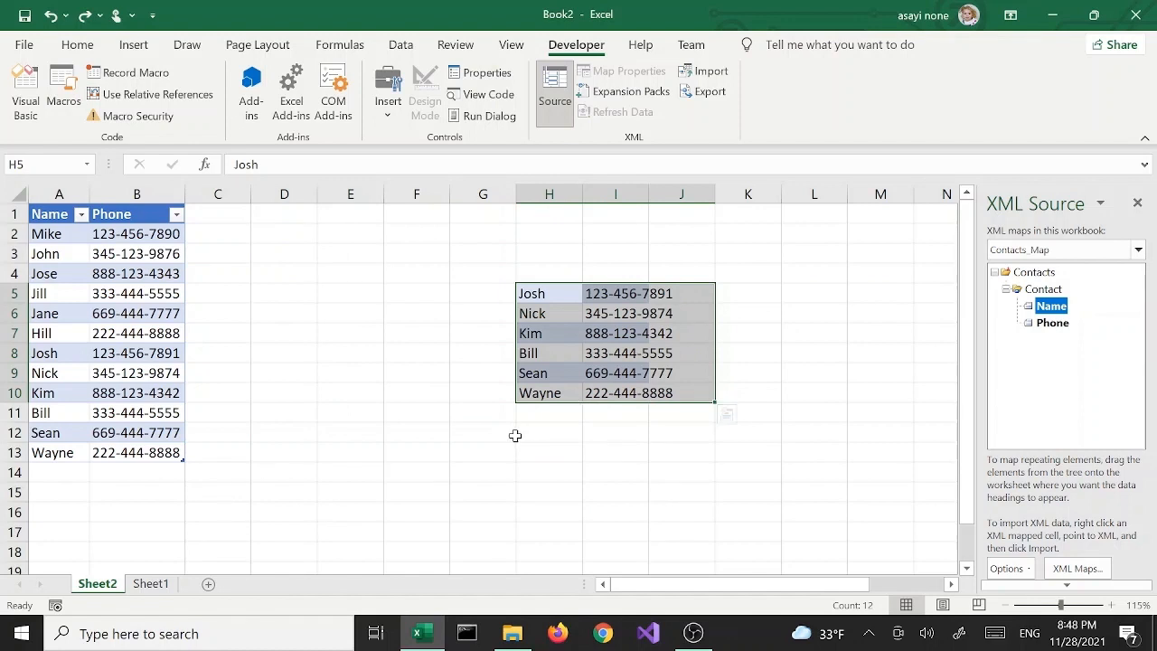
pyautogui.click(418, 391)
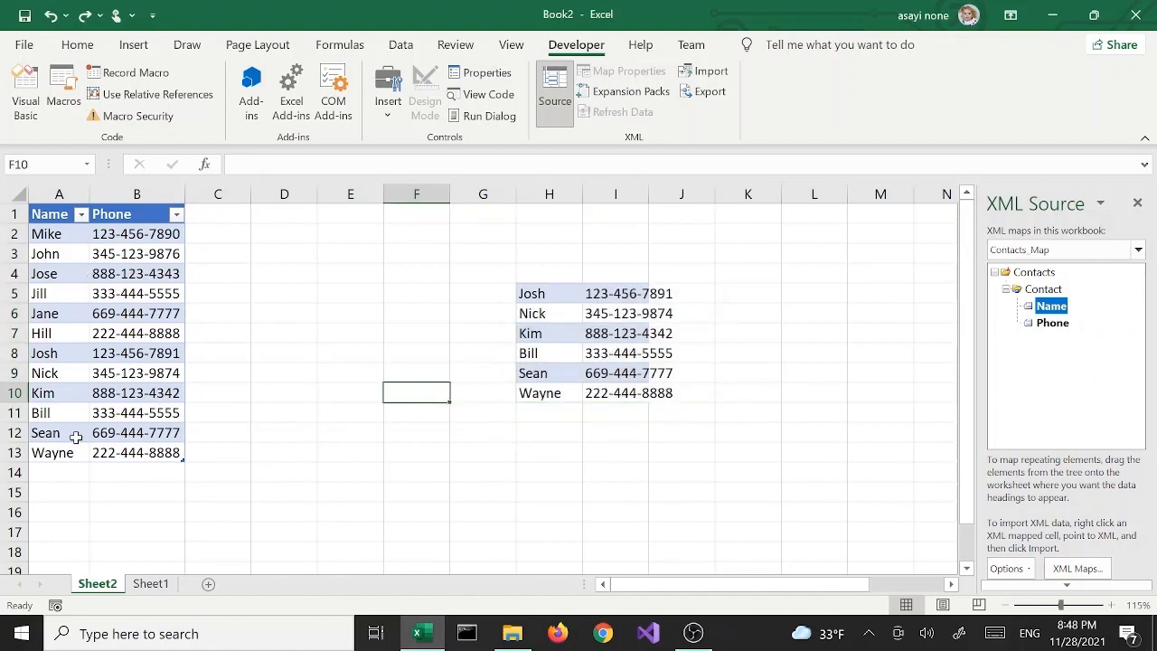
# - Refresh the XML data of the mapped contacts table on Sheet2
pyautogui.click(127, 392)
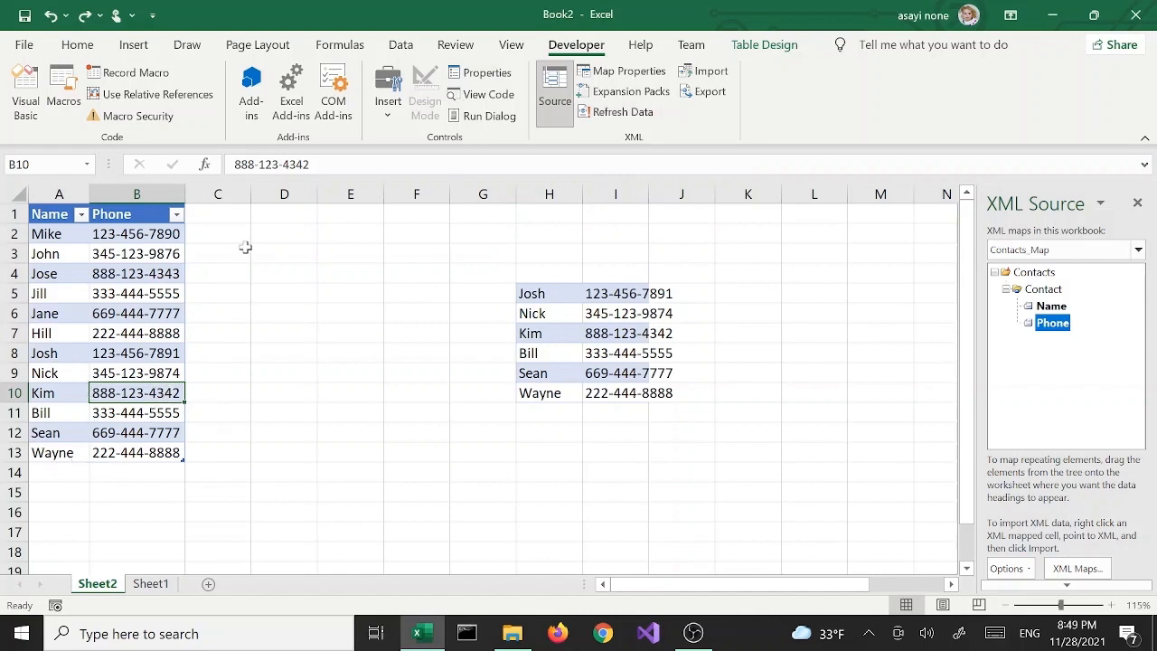
pyautogui.click(599, 120)
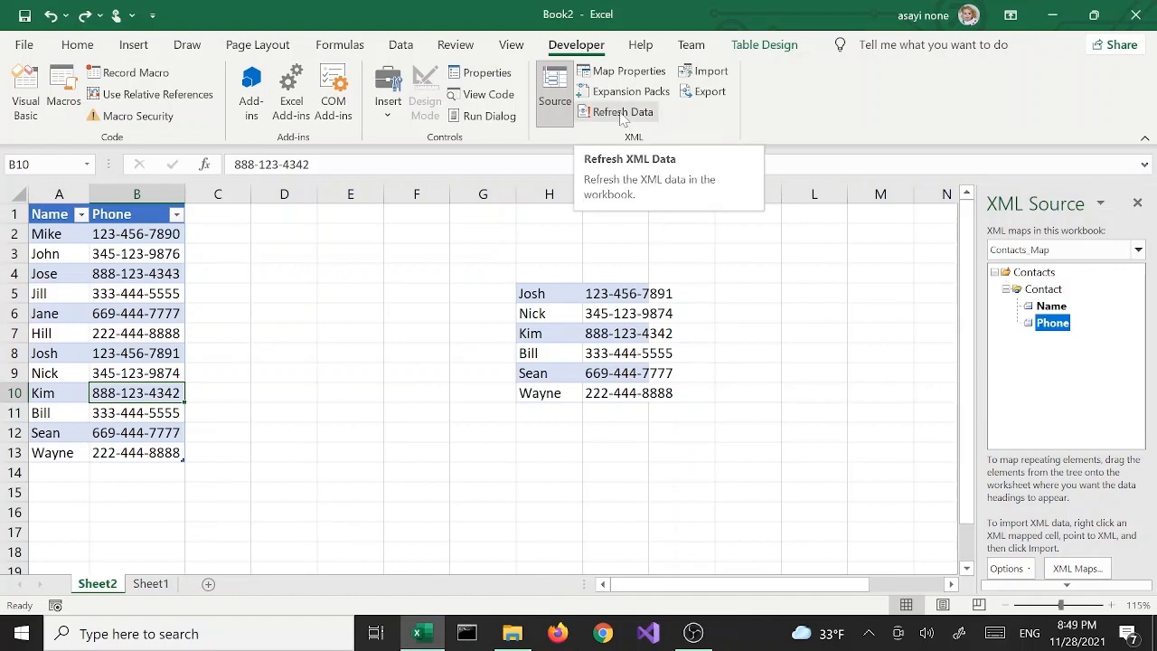
pyautogui.click(621, 119)
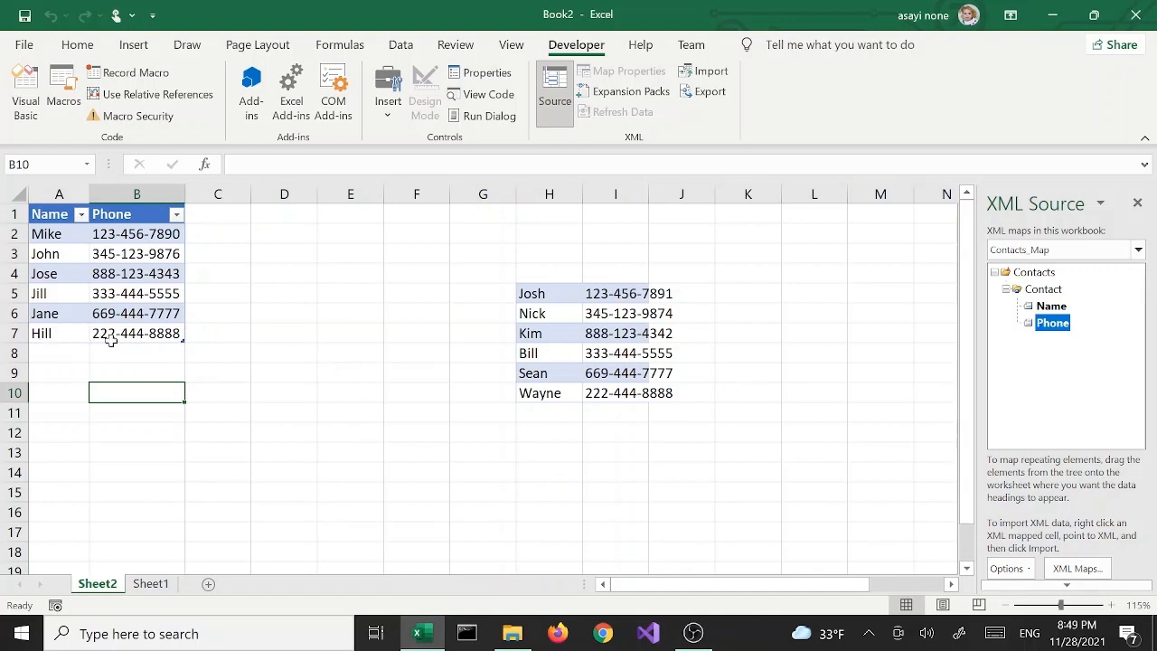
pyautogui.moveTo(540, 292); pyautogui.dragTo(622, 395)
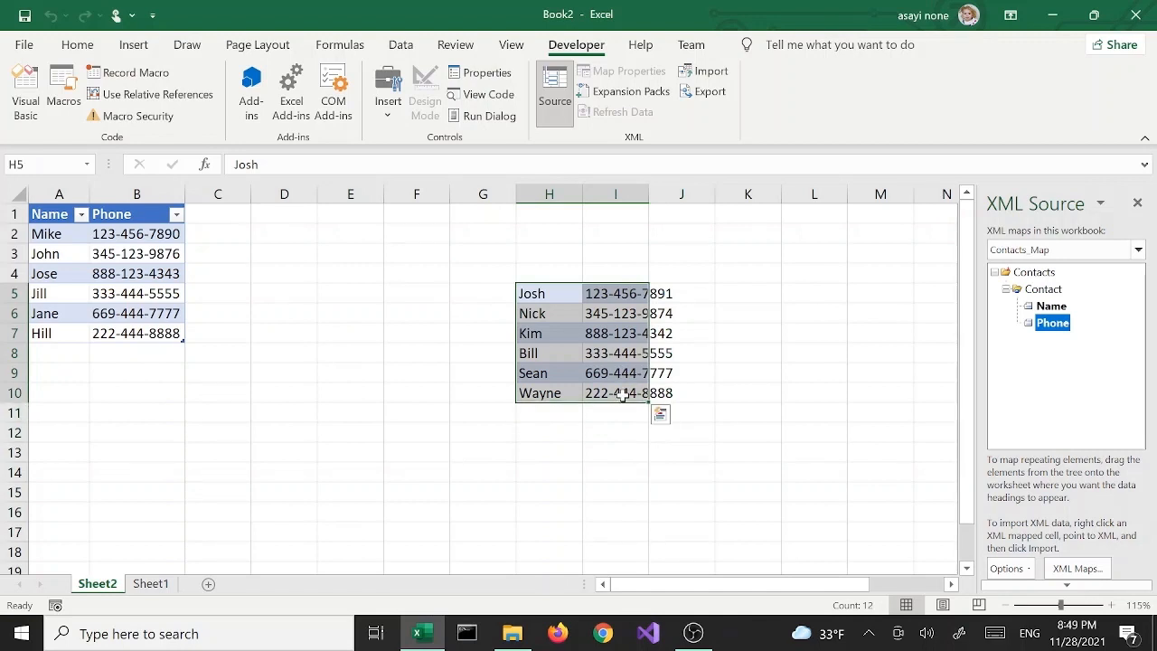
pyautogui.click(539, 448)
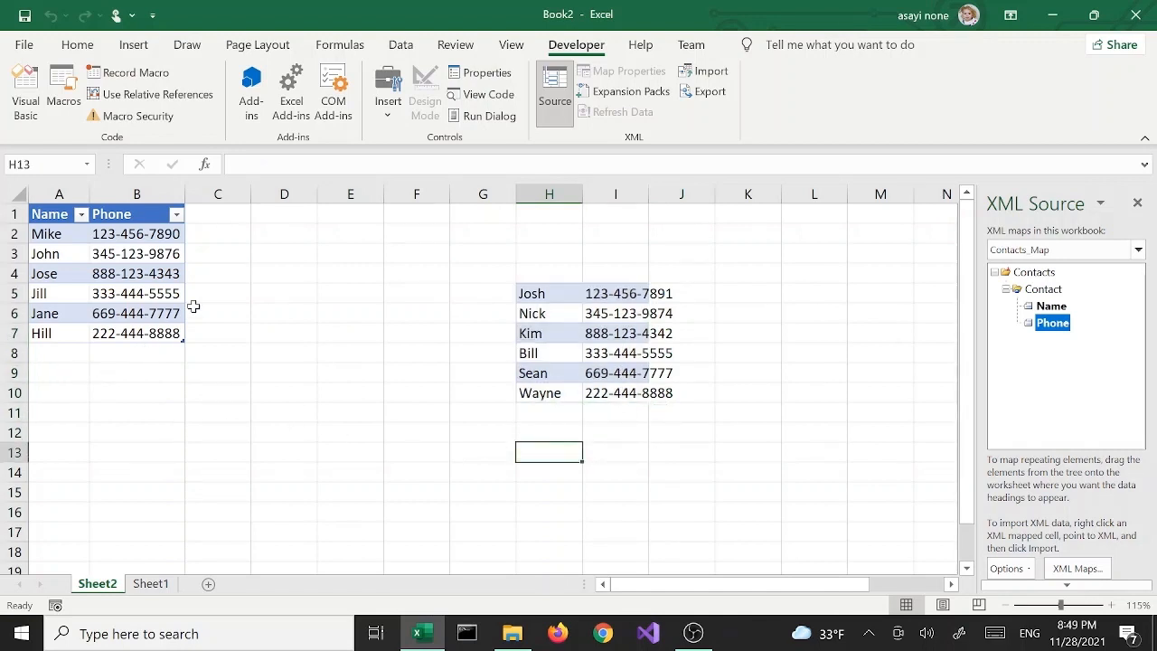
# - Add an empty row at the end of the mapped contacts table
pyautogui.click(135, 351)
pyautogui.click(143, 335)
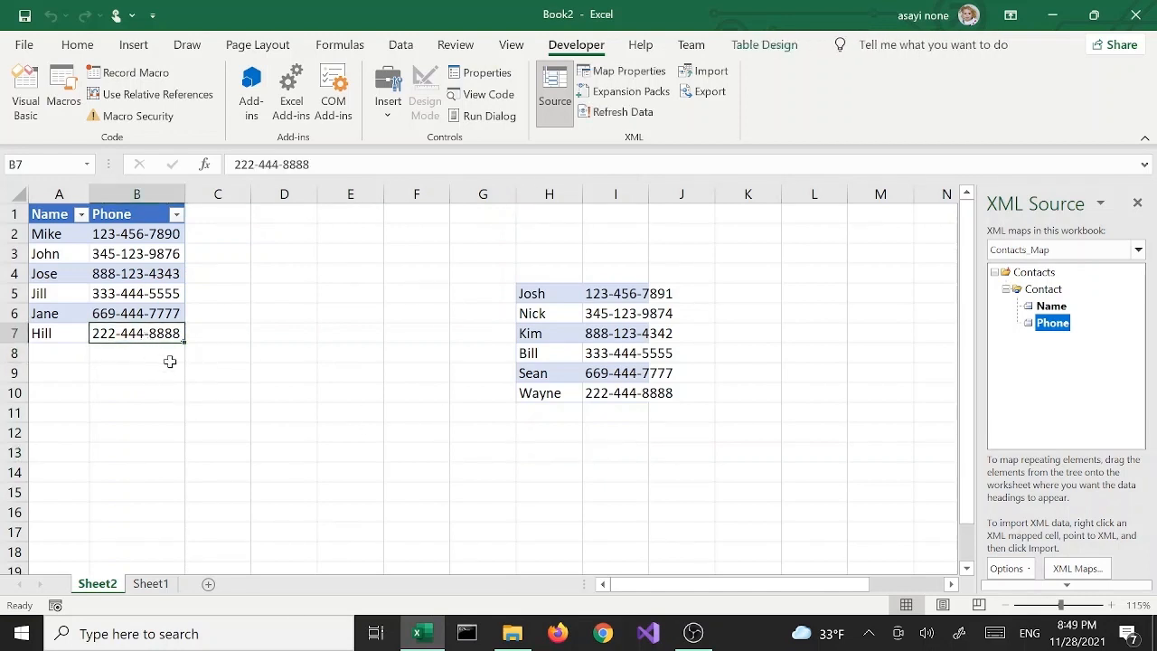
pyautogui.press('Tab')
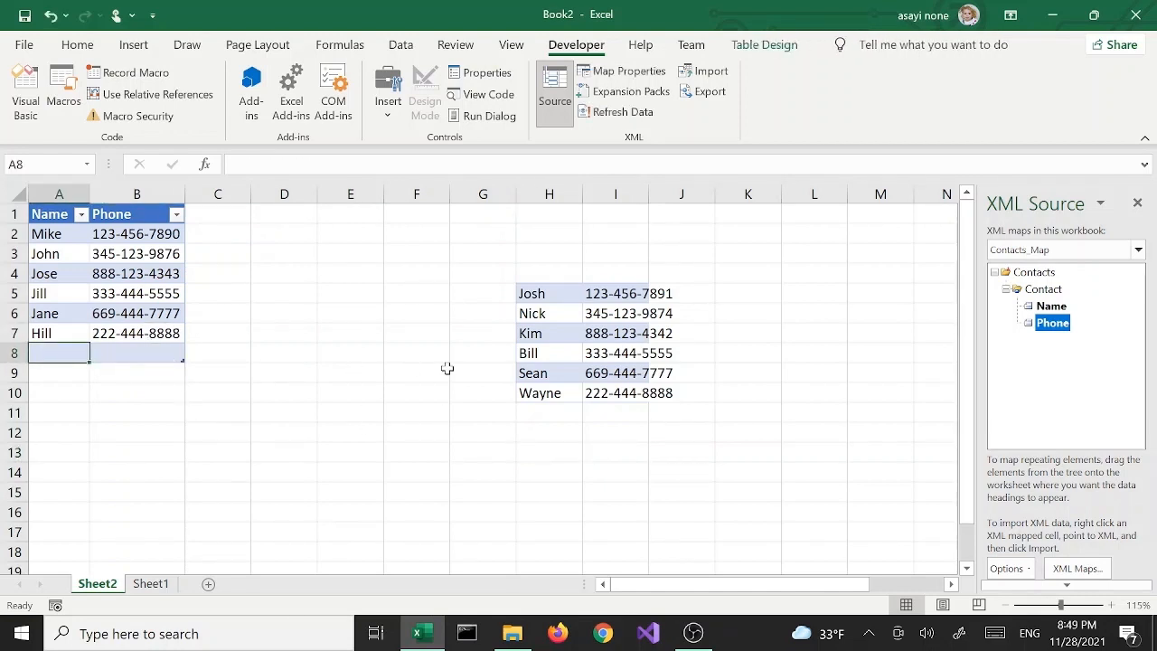
# - Copy the contacts in H5:I10 and paste them into the contacts table starting at A8
pyautogui.click(543, 294)
pyautogui.moveTo(545, 294); pyautogui.dragTo(583, 411)
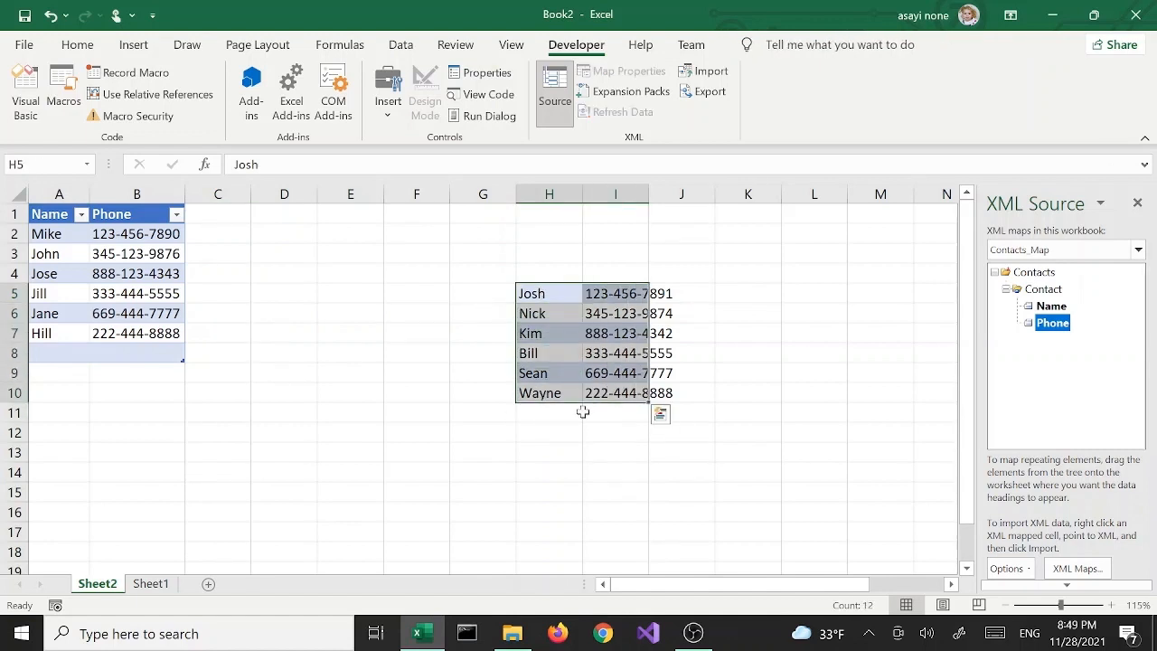
pyautogui.hotkey('ctrl', 'c')
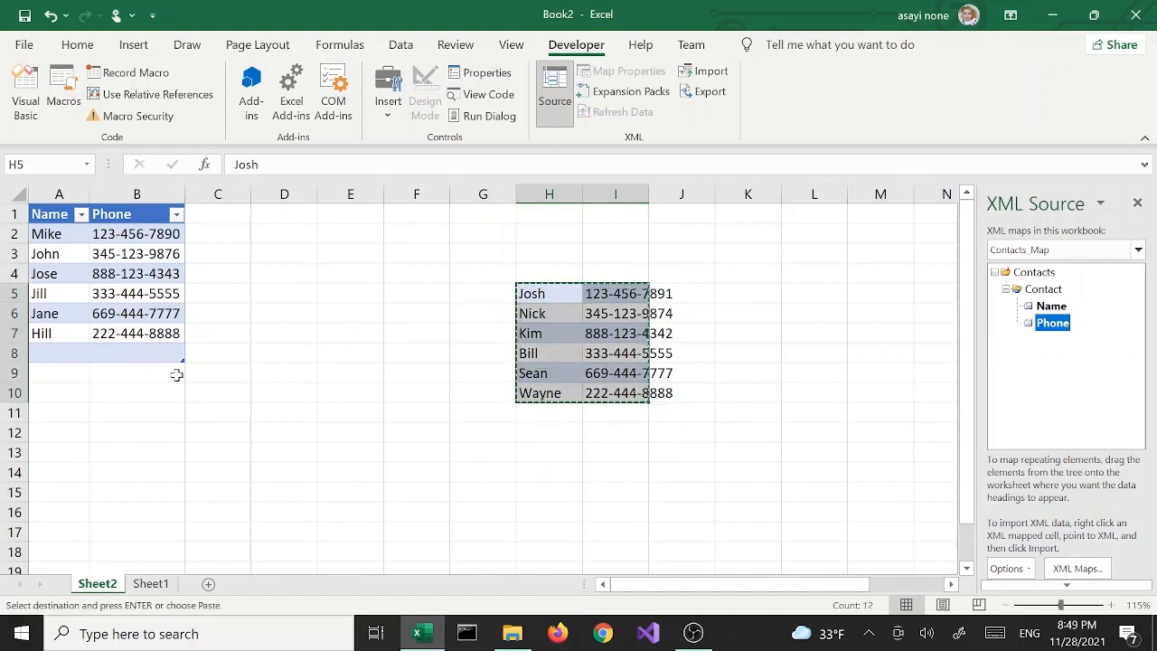
pyautogui.click(57, 353)
pyautogui.hotkey('ctrl', 'v')
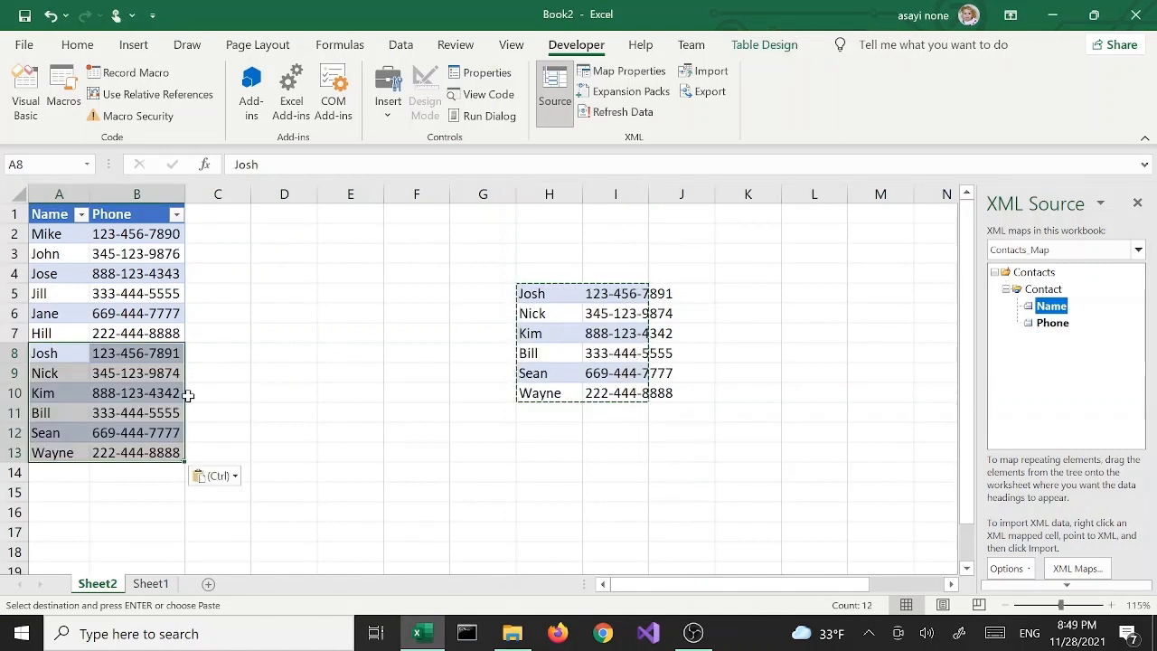
pyautogui.click(269, 383)
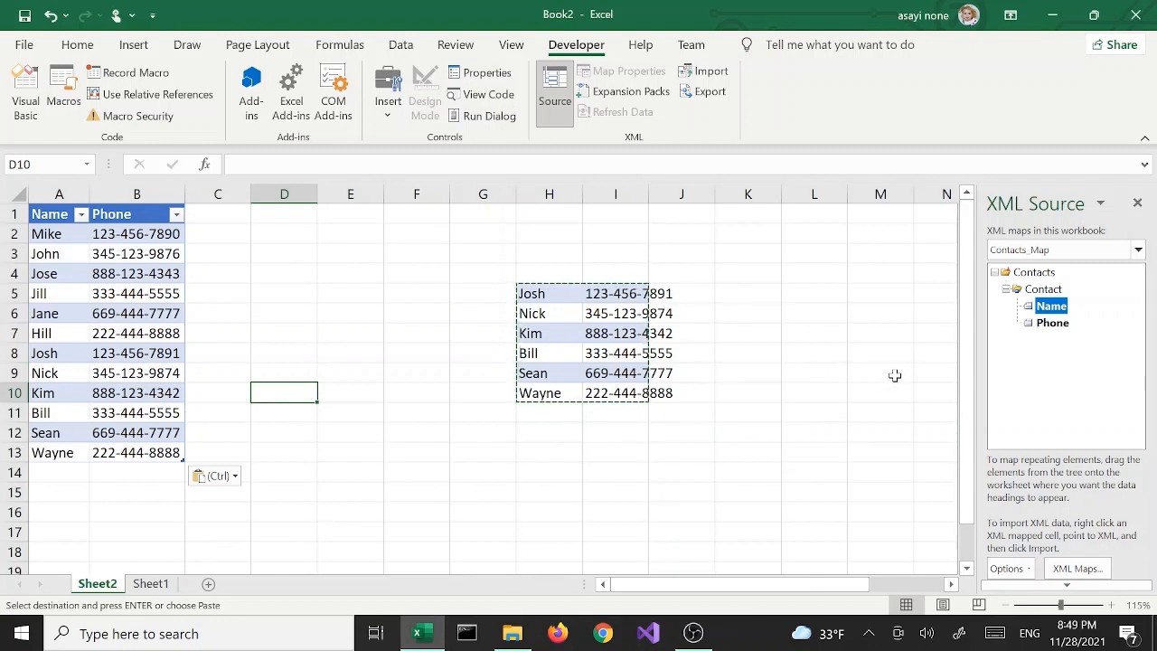
# - Check which table cells are mapped to the Phone, Name and Contact elements of Contacts_Map
pyautogui.click(1053, 326)
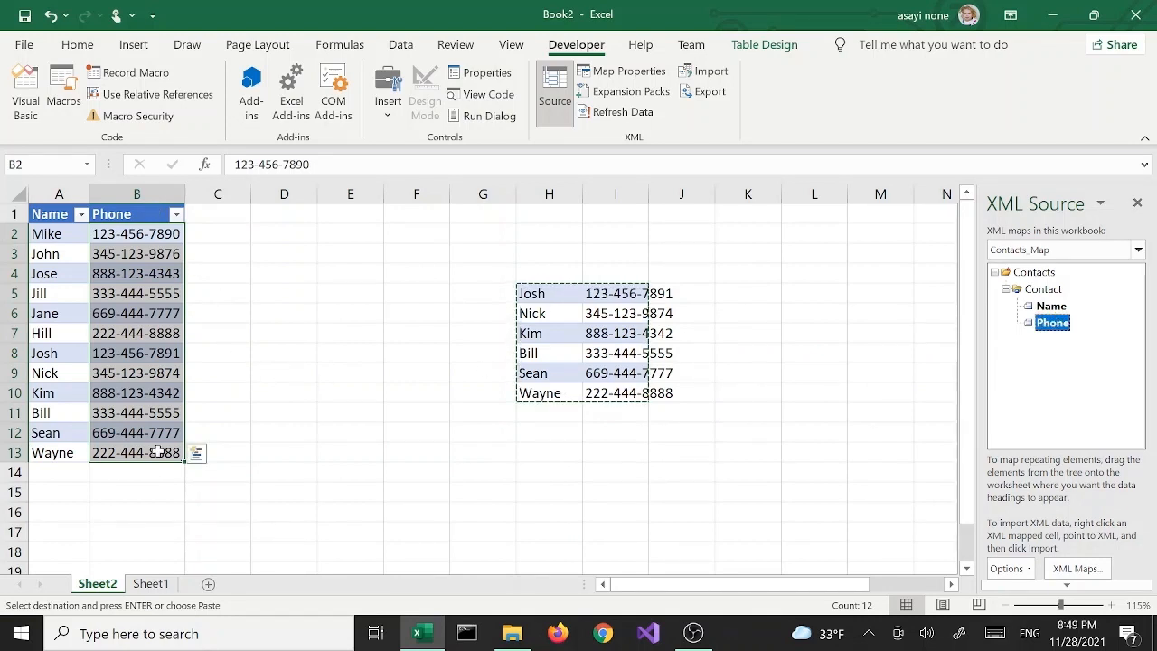
pyautogui.click(1056, 307)
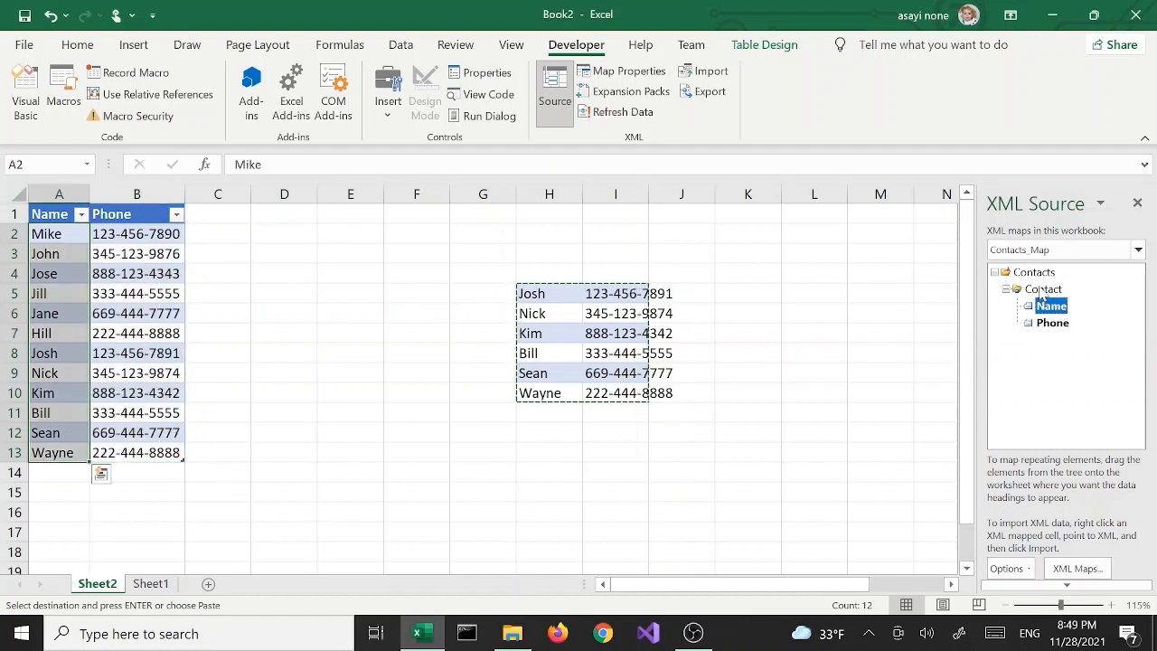
pyautogui.click(1041, 290)
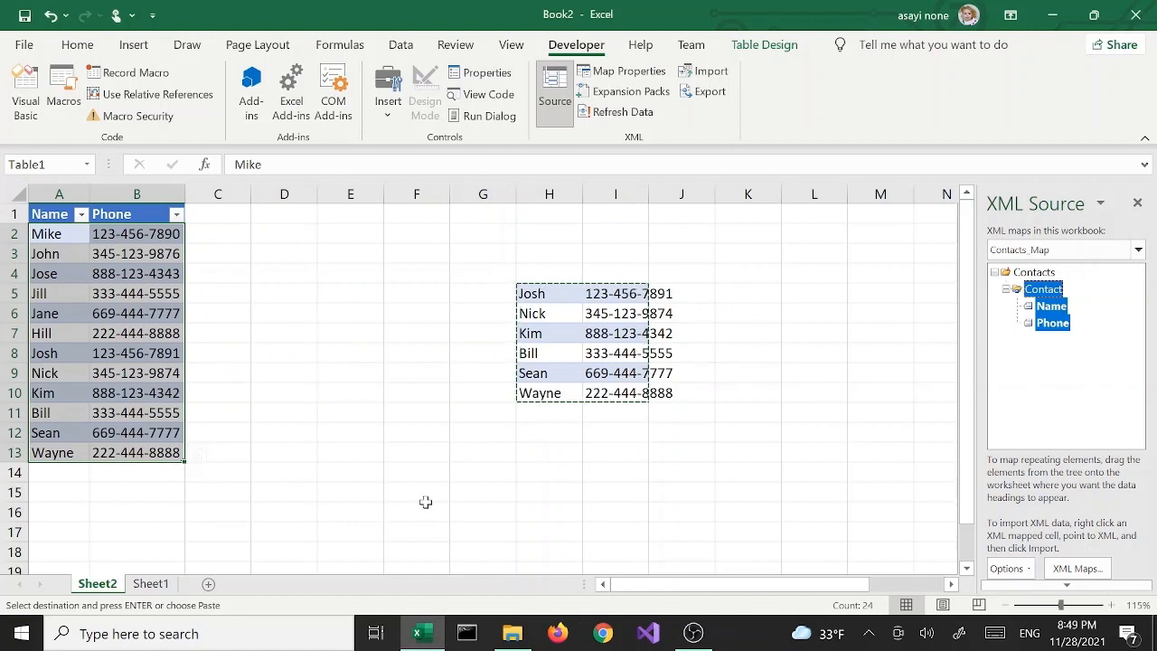
pyautogui.click(503, 453)
pyautogui.click(259, 429)
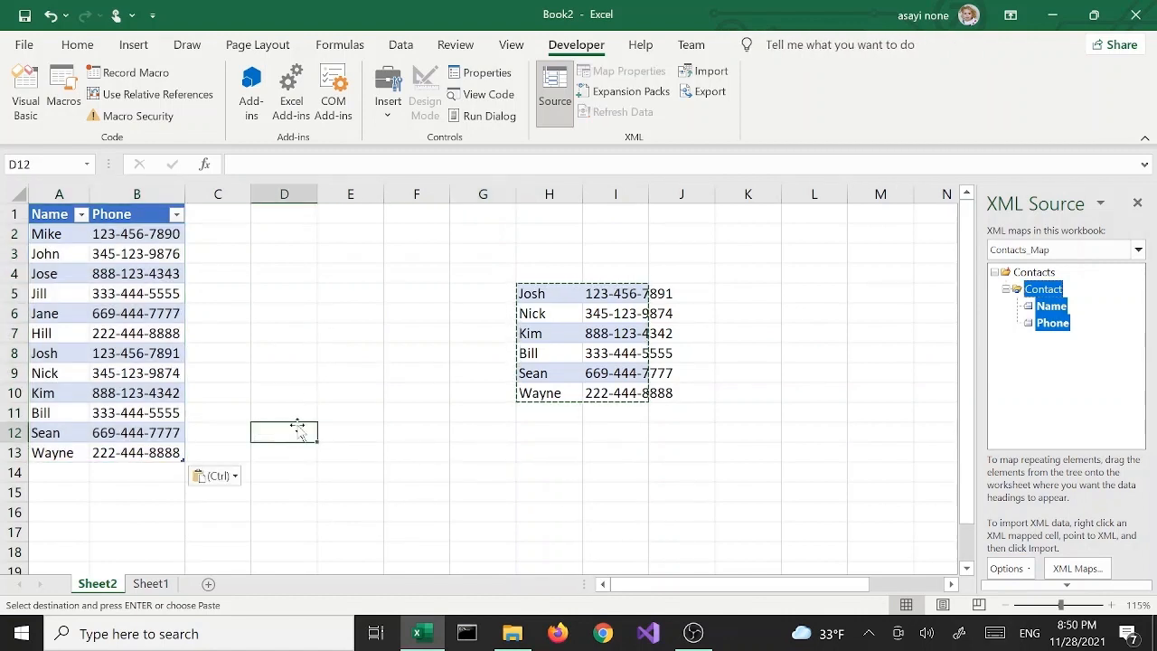
# - Export the mapped contacts table as MyContacts.xml to the xml folder on the Desktop
pyautogui.click(713, 96)
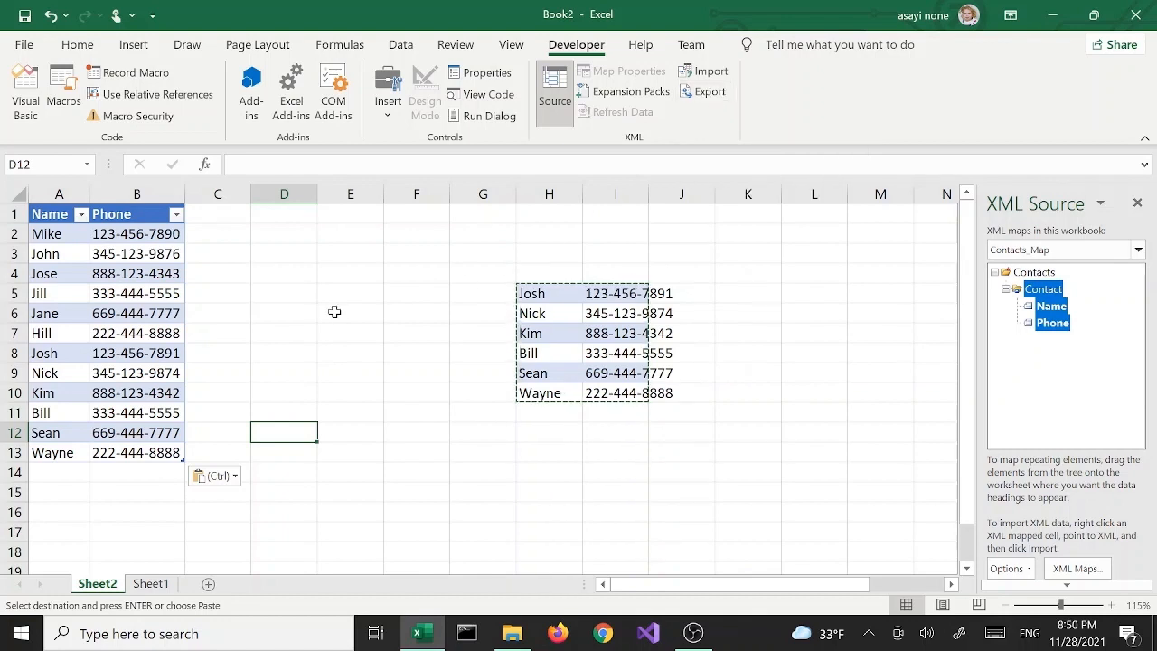
pyautogui.rightClick(110, 353)
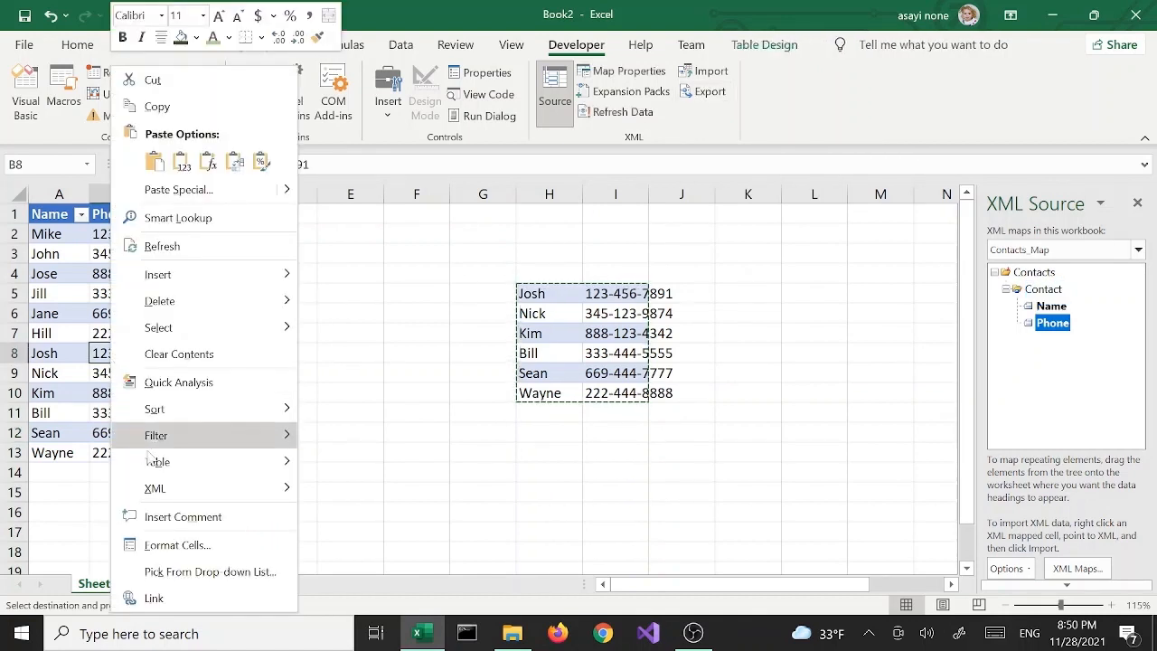
pyautogui.moveTo(166, 496)
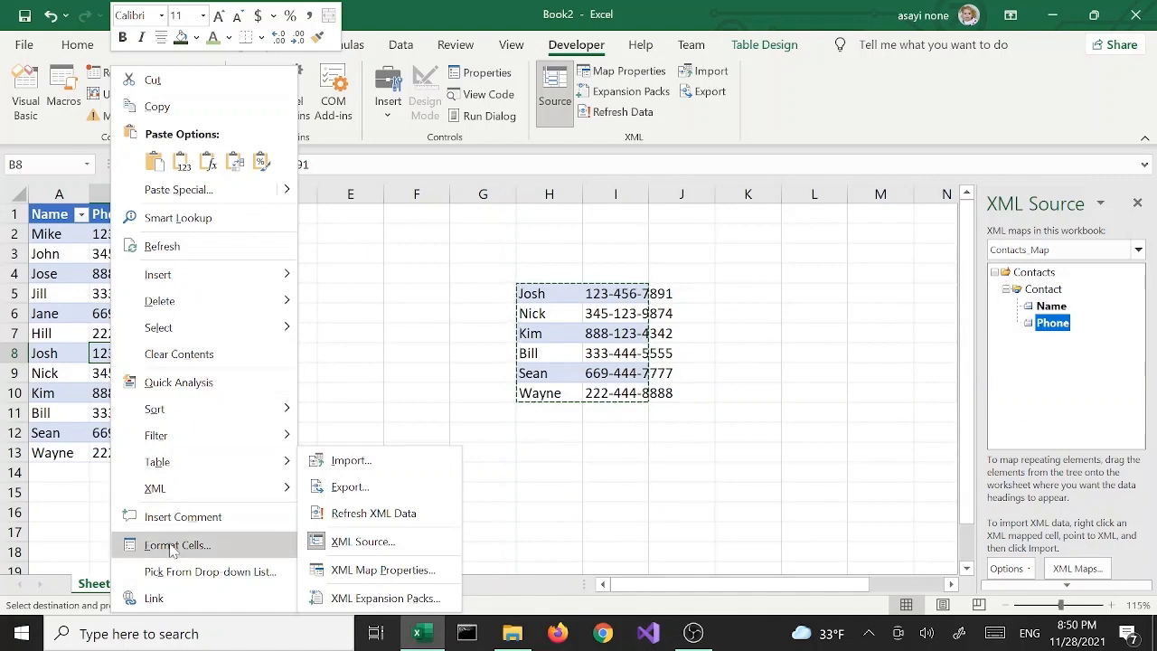
pyautogui.click(380, 495)
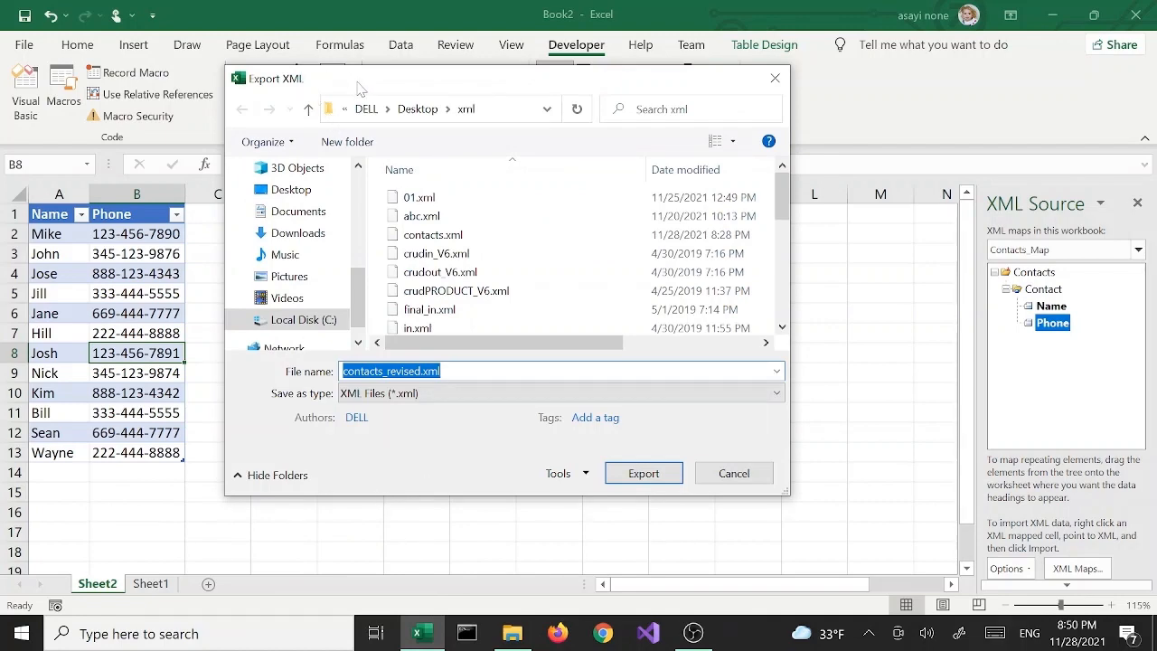
pyautogui.moveTo(360, 88); pyautogui.dragTo(401, 105)
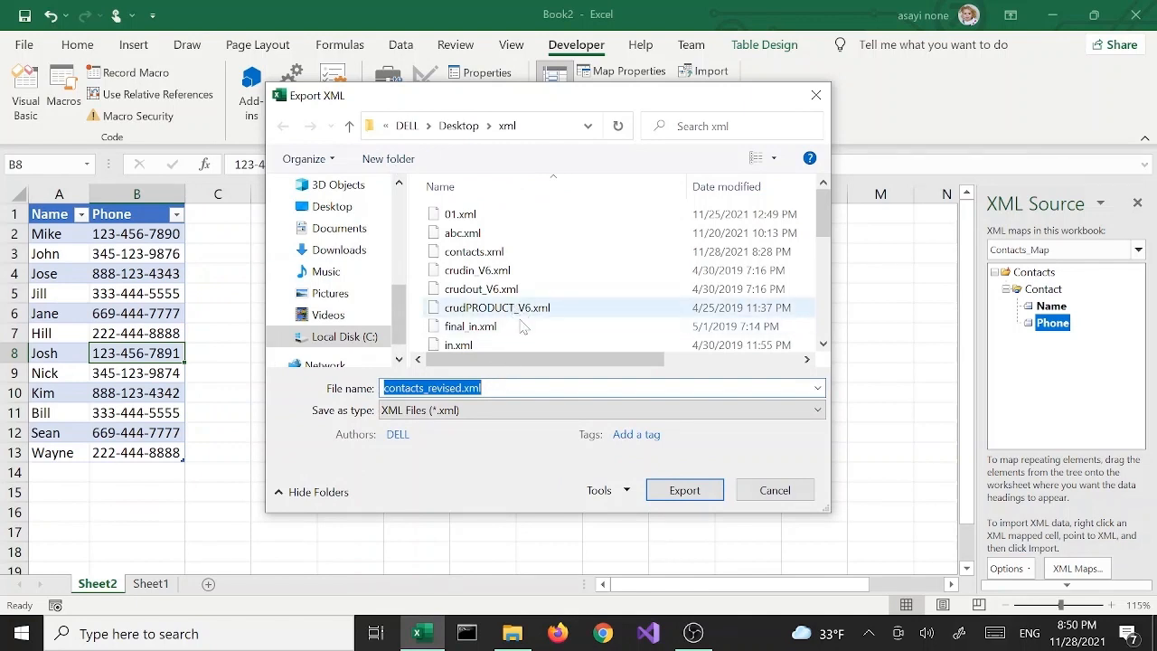
pyautogui.click(511, 254)
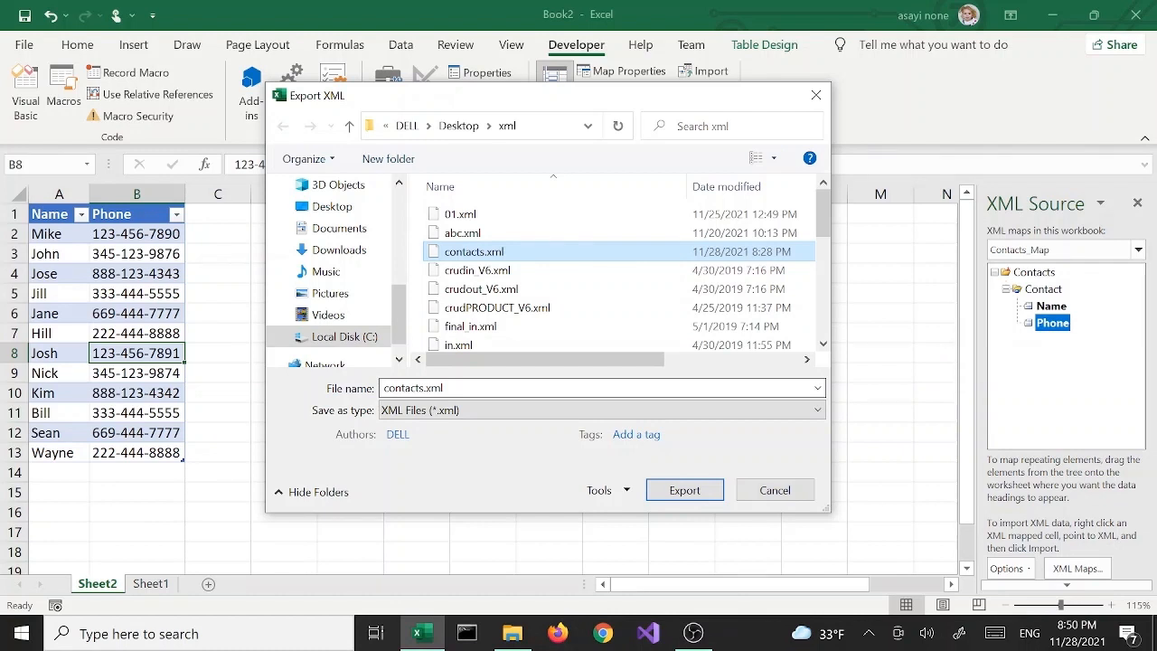
pyautogui.moveTo(452, 389); pyautogui.dragTo(315, 394)
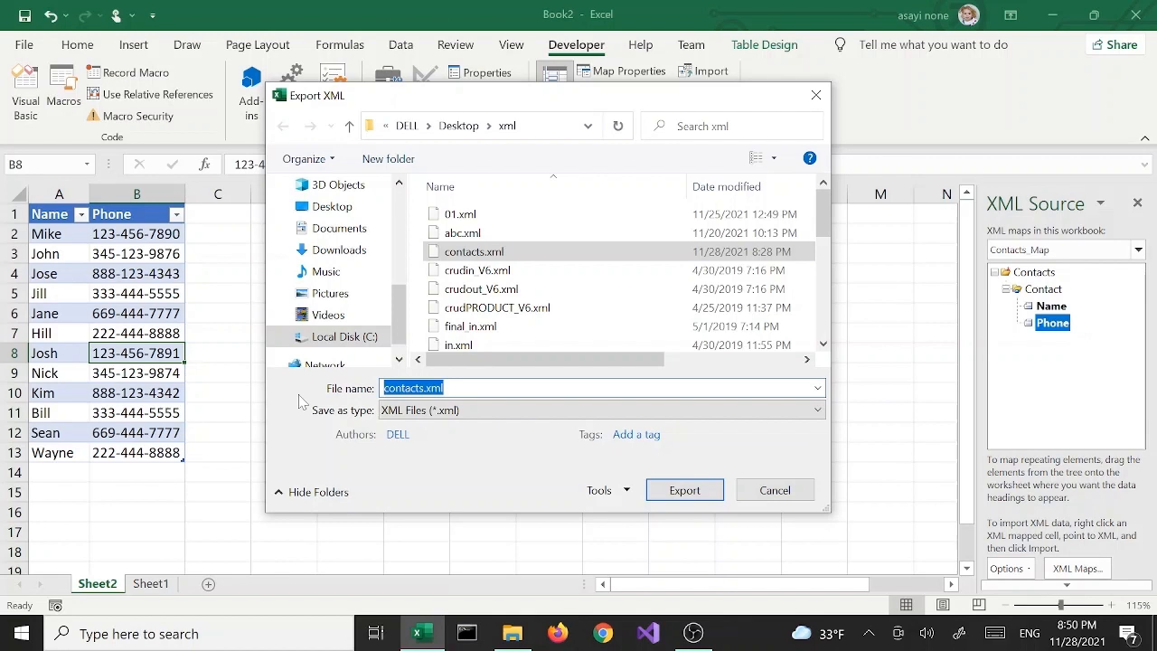
pyautogui.write('MyCo')
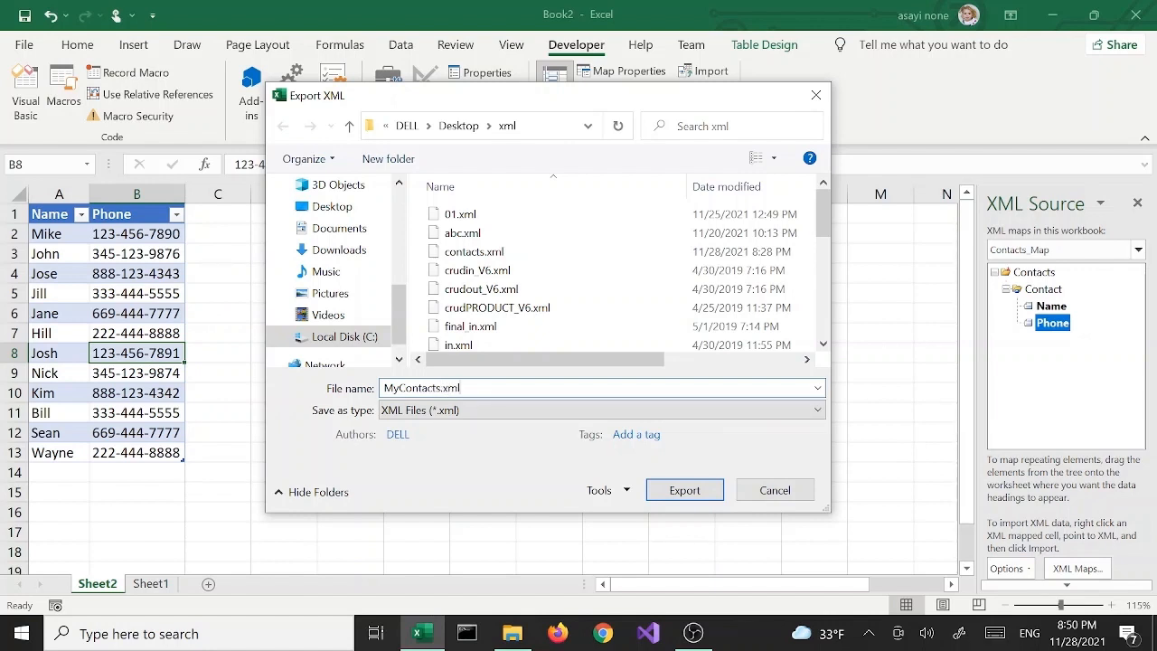
pyautogui.click(700, 502)
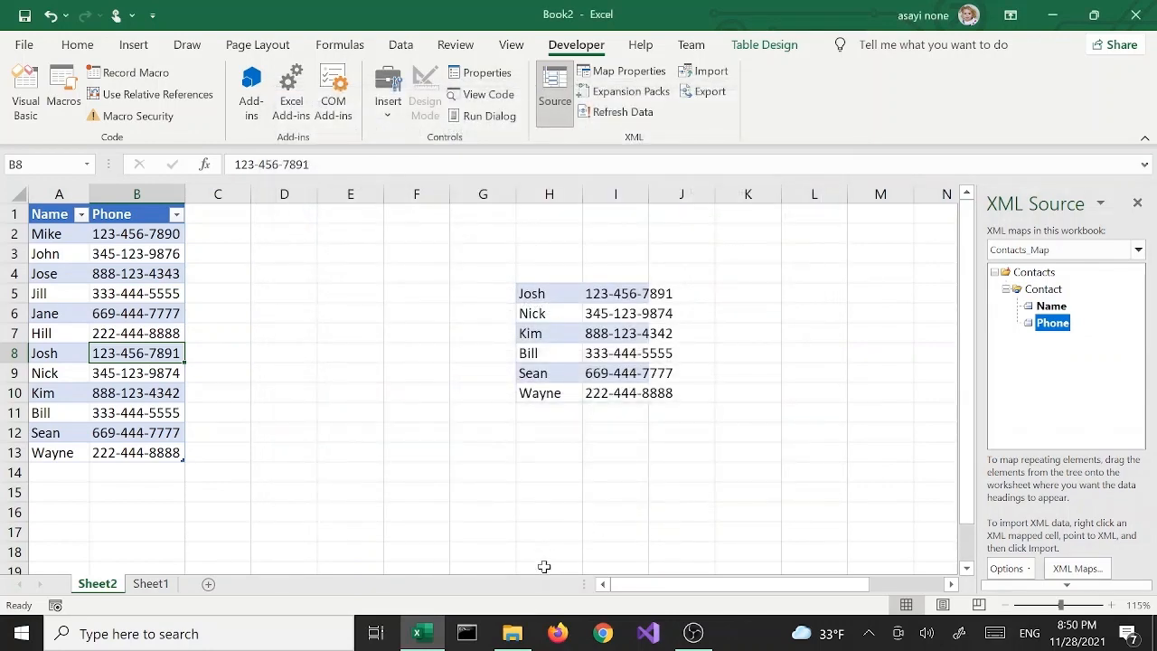
# - Switch to File Explorer and open contacts.xml and MyContacts.xml from the xml folder to compare their contact entries
pyautogui.click(511, 640)
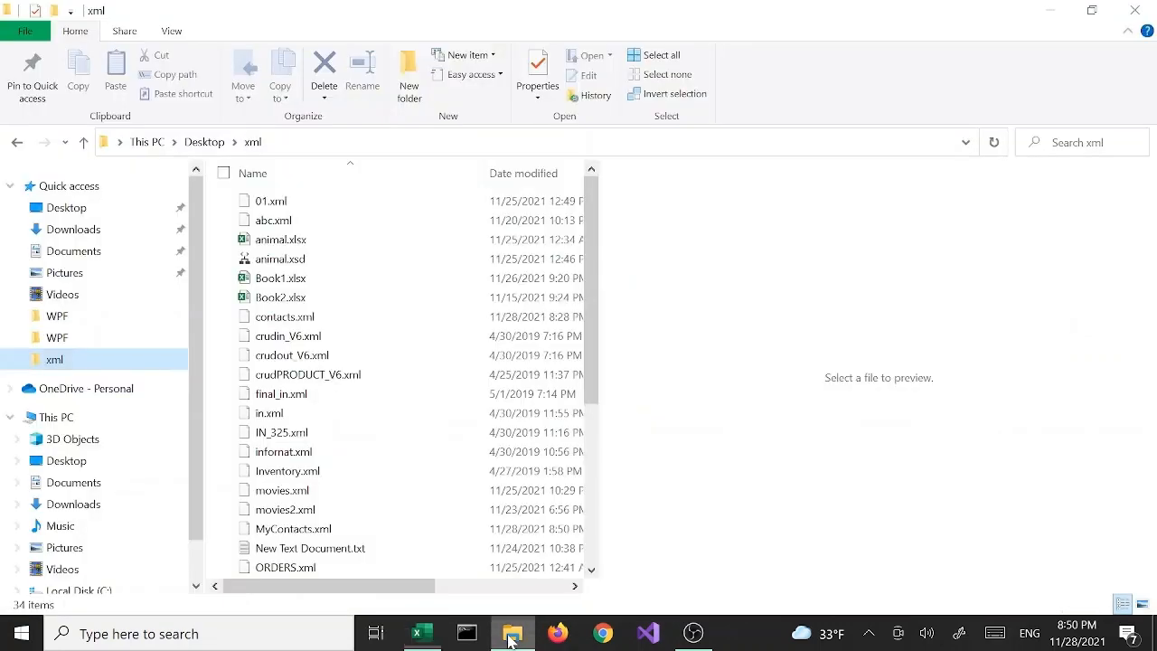
pyautogui.click(327, 324)
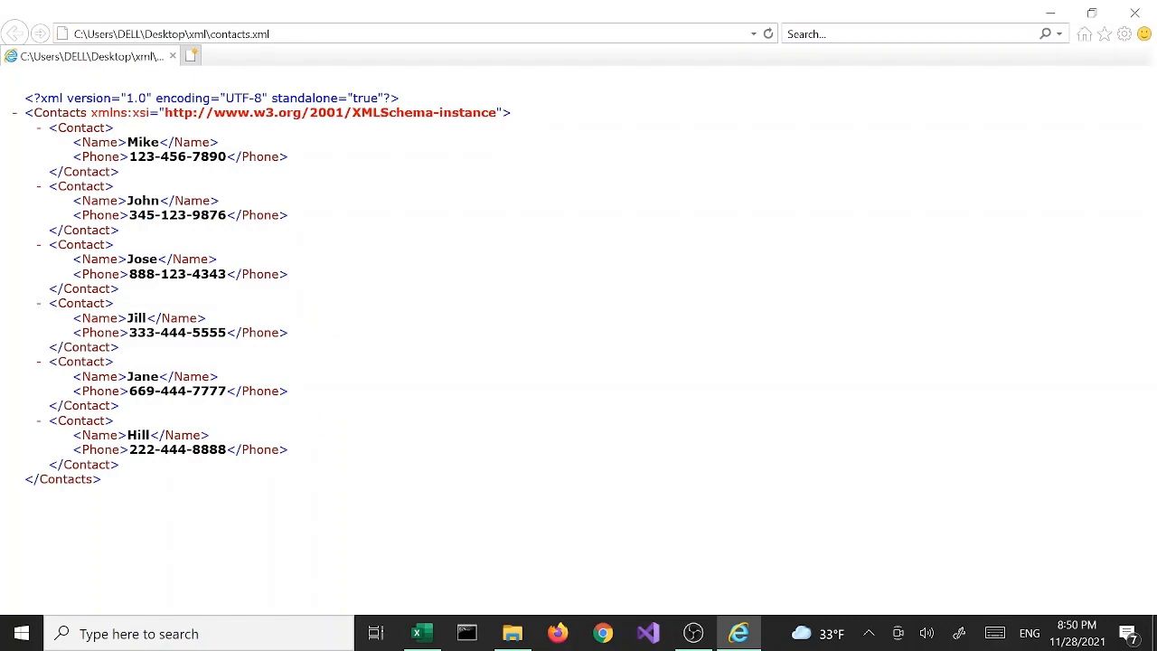
pyautogui.click(510, 632)
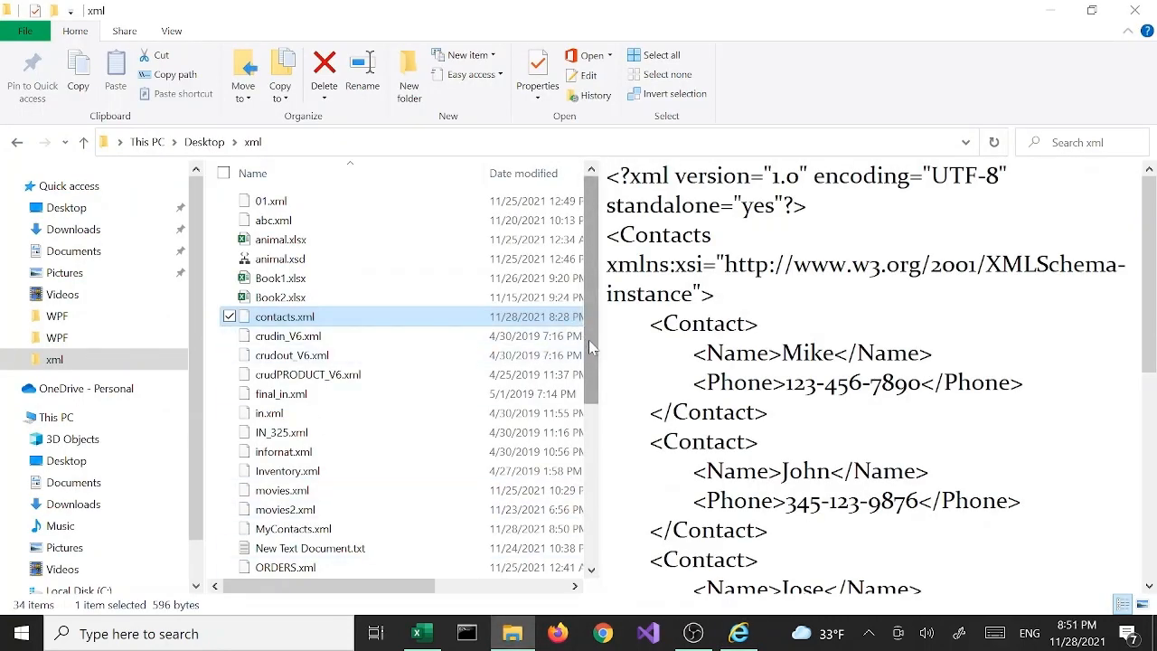
pyautogui.click(360, 530)
pyautogui.doubleClick(360, 530)
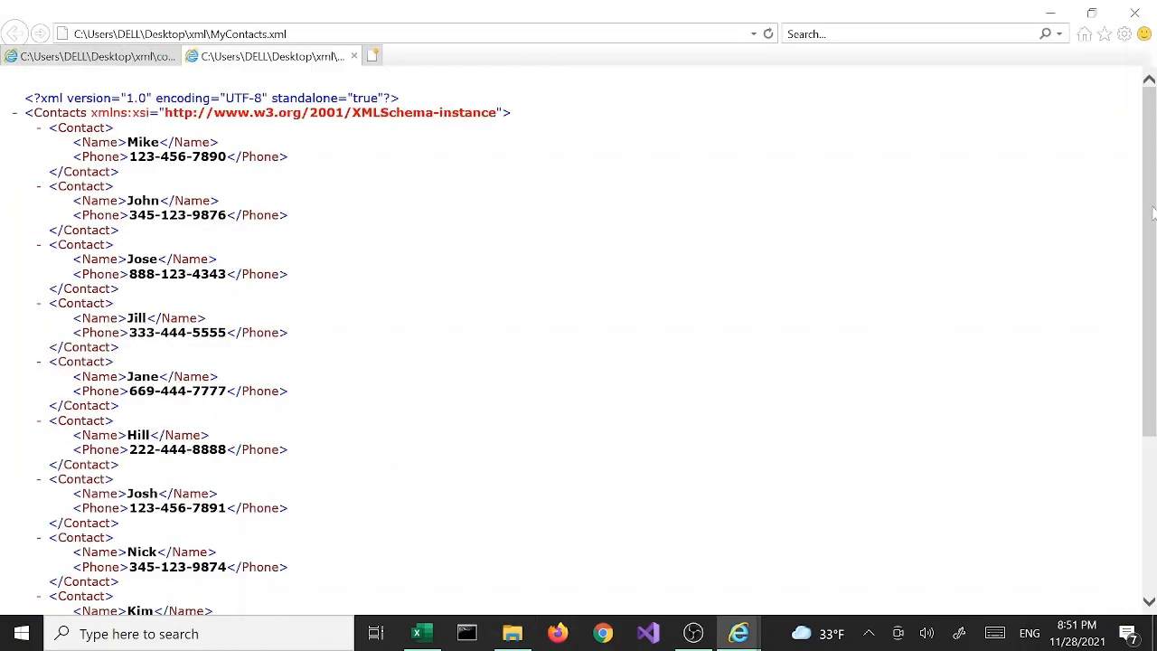
# - Switch to Excel and refresh the XML data of the contacts table on Sheet2
pyautogui.moveTo(1152, 212); pyautogui.dragTo(1128, 174)
pyautogui.moveTo(1148, 323)
pyautogui.mouseDown()
pyautogui.moveTo(1148, 455)
pyautogui.moveTo(1149, 312)
pyautogui.mouseUp()
pyautogui.click(417, 634)
pyautogui.click(344, 467)
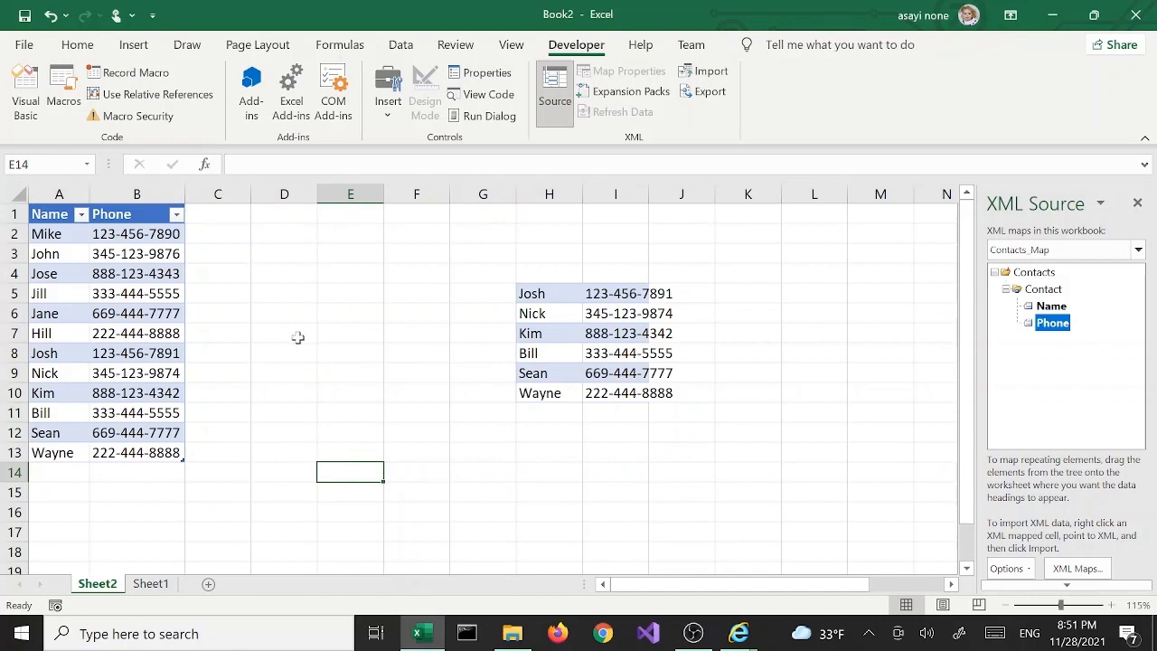
pyautogui.click(254, 432)
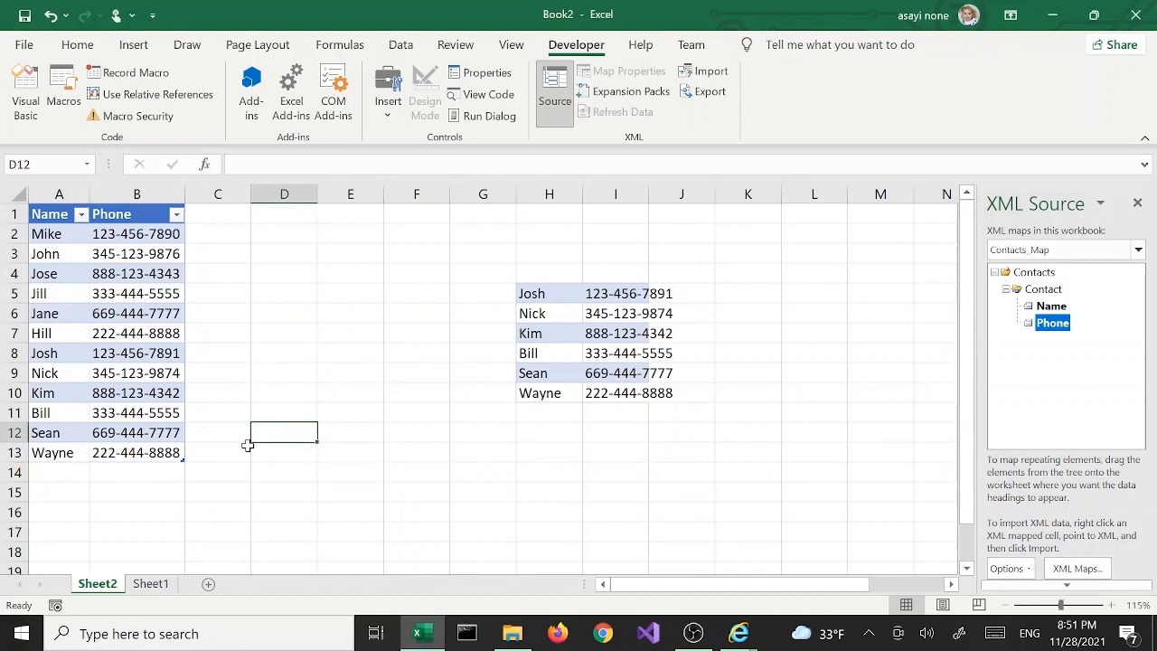
pyautogui.click(240, 349)
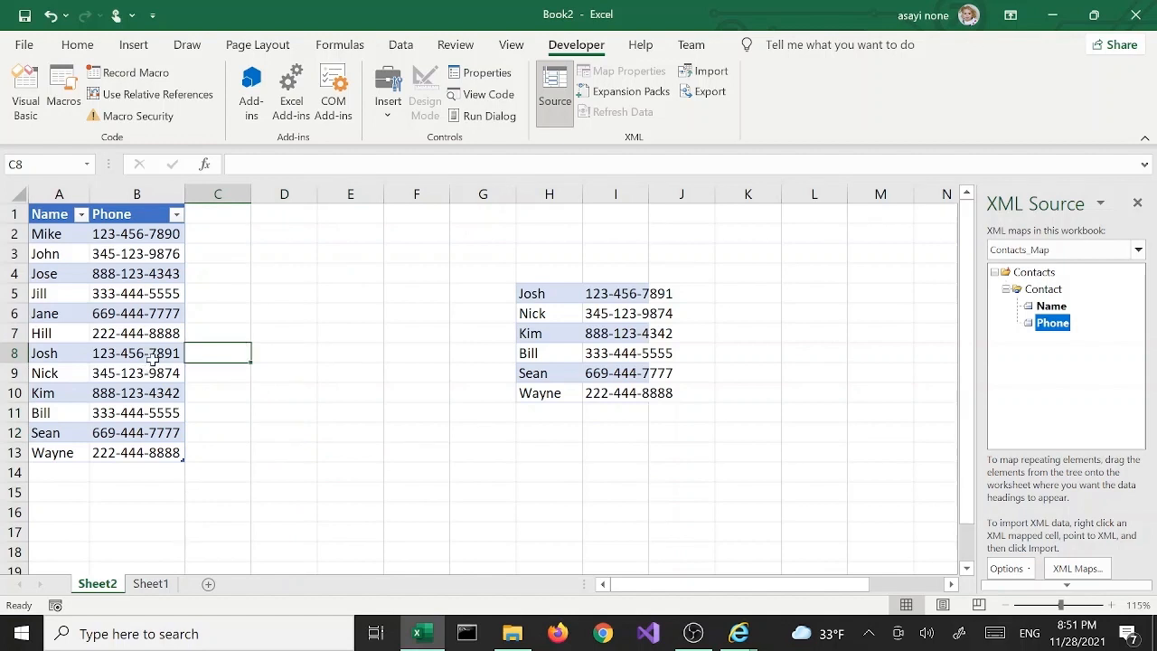
pyautogui.click(134, 433)
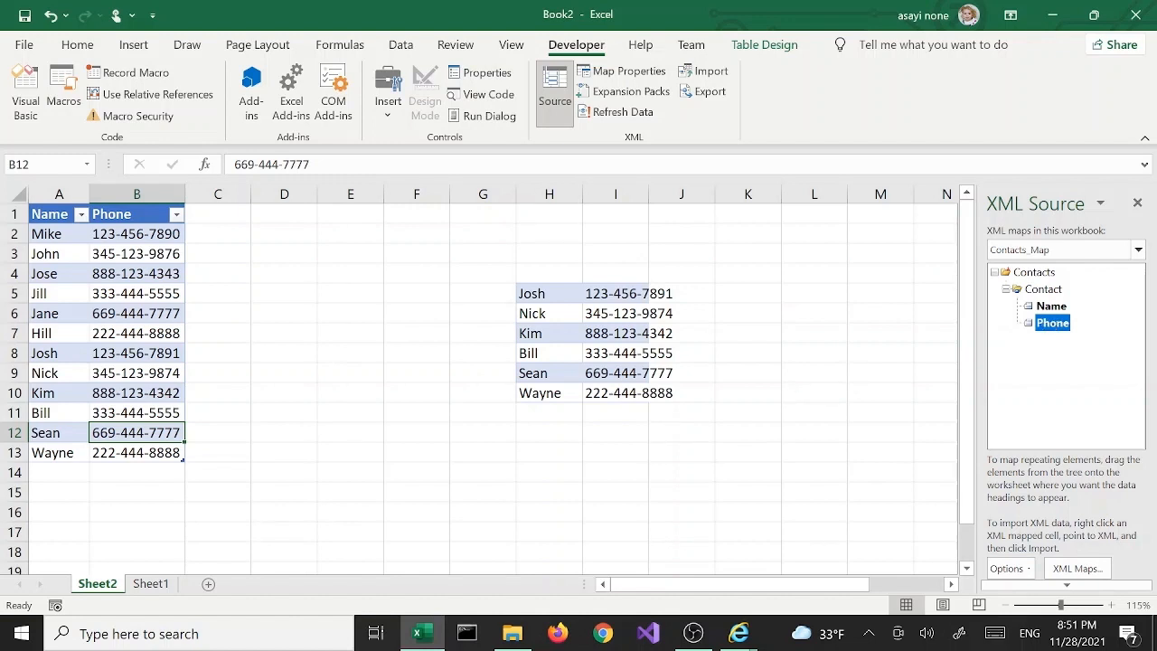
pyautogui.click(622, 111)
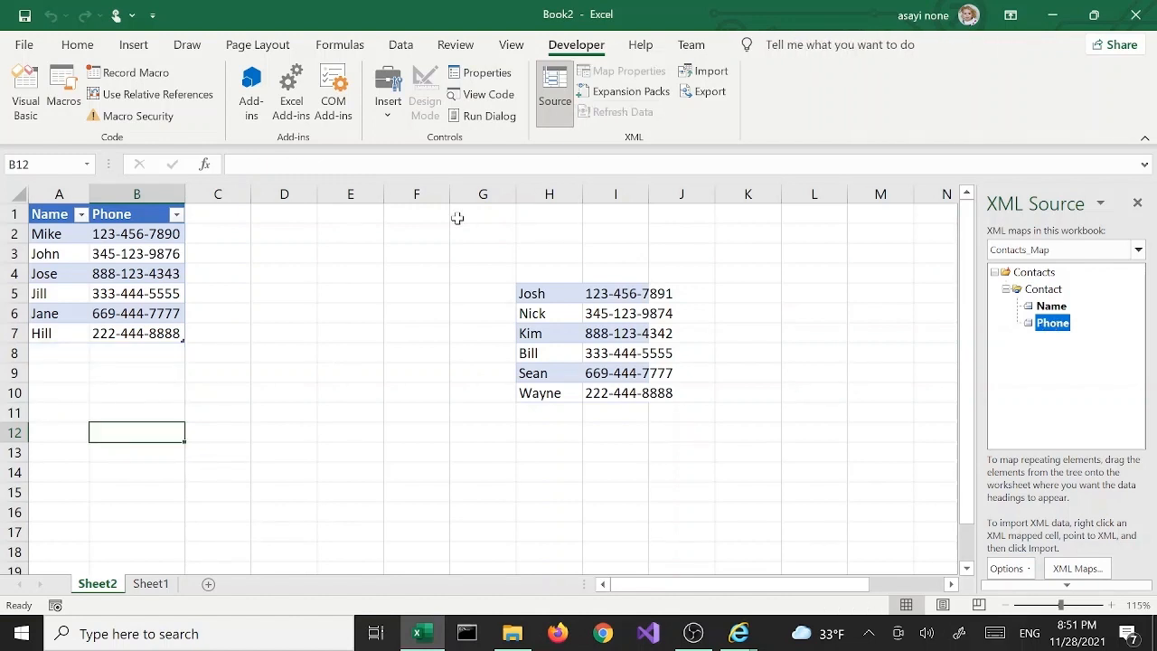
pyautogui.click(136, 318)
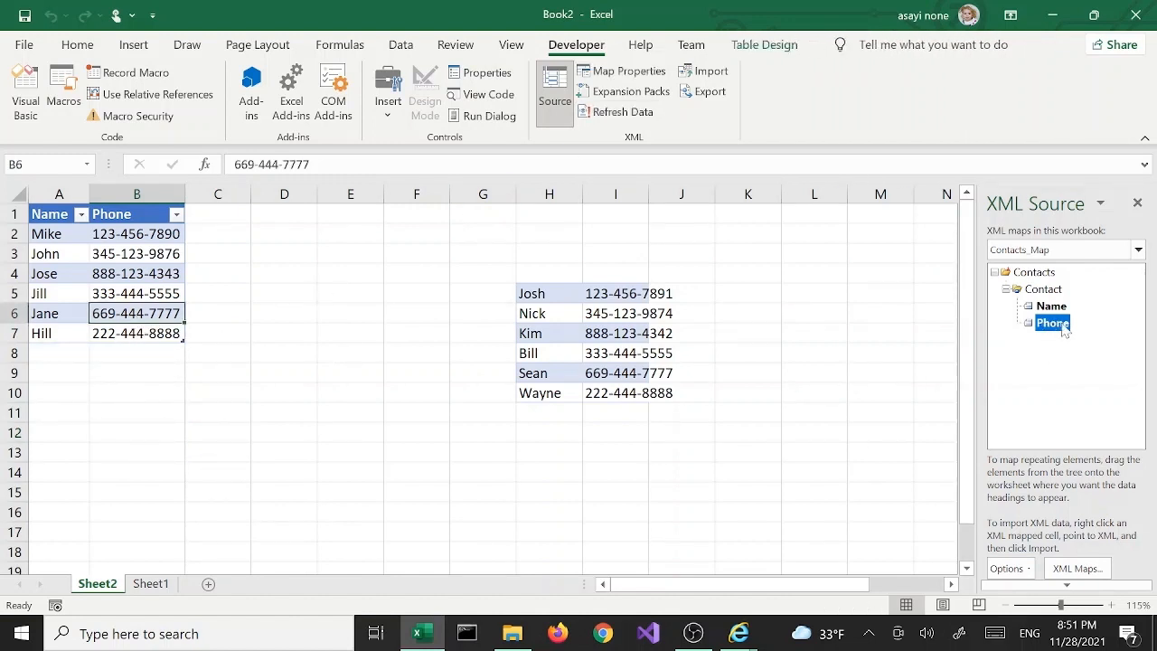
pyautogui.click(513, 634)
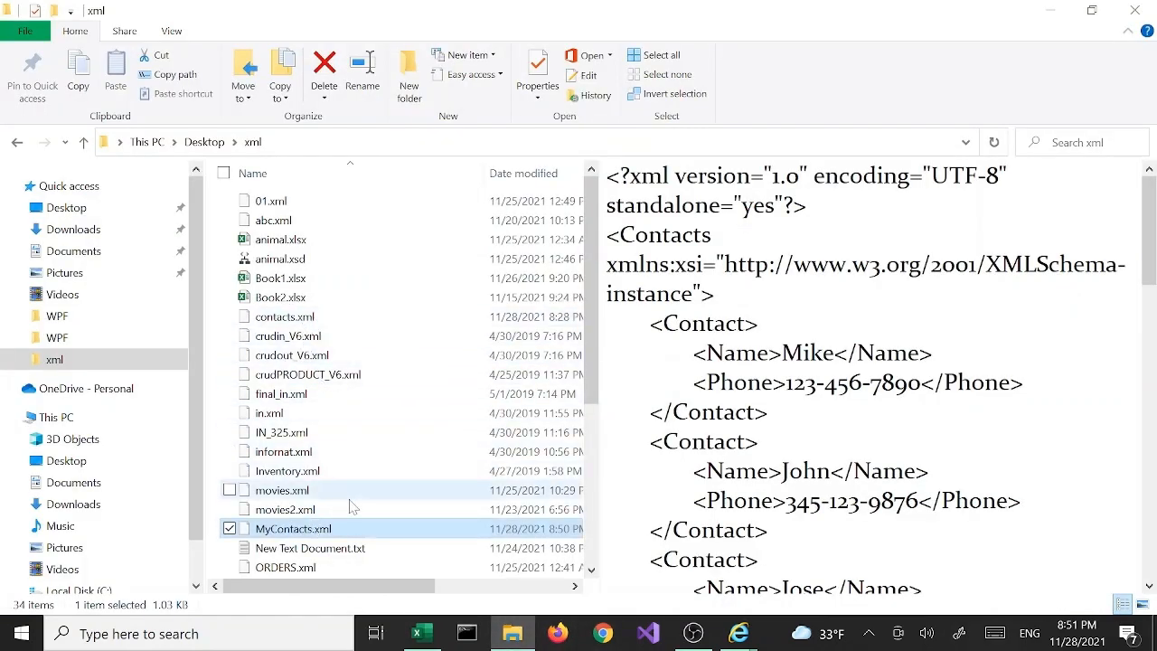
pyautogui.press('F2')
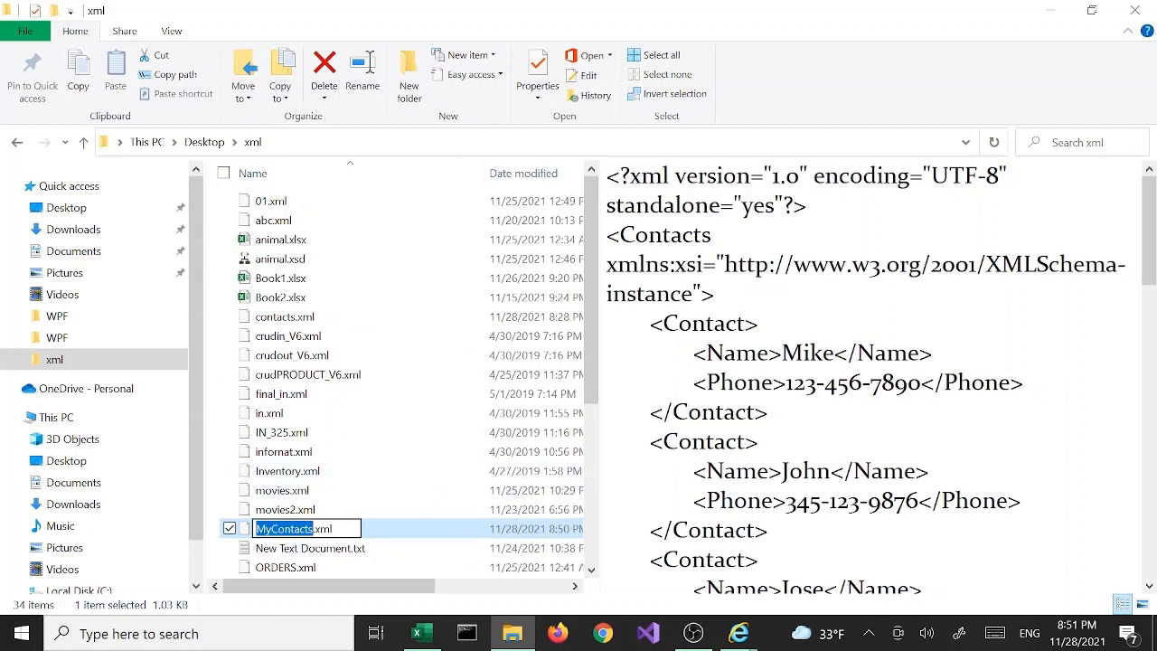
pyautogui.click(443, 530)
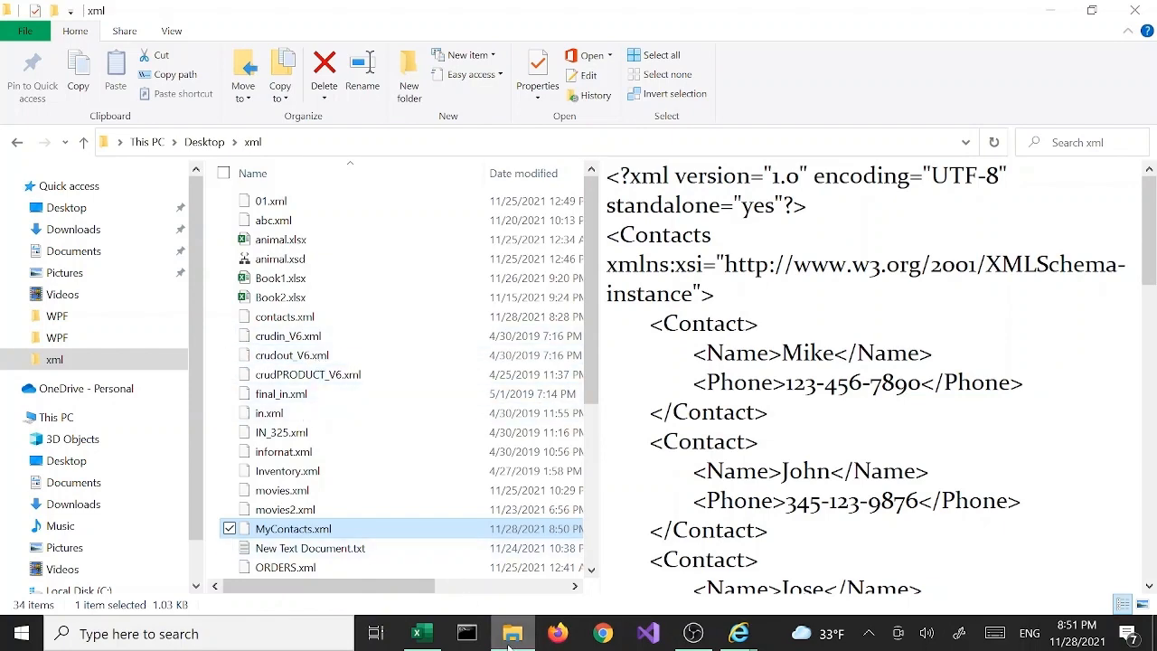
pyautogui.click(421, 634)
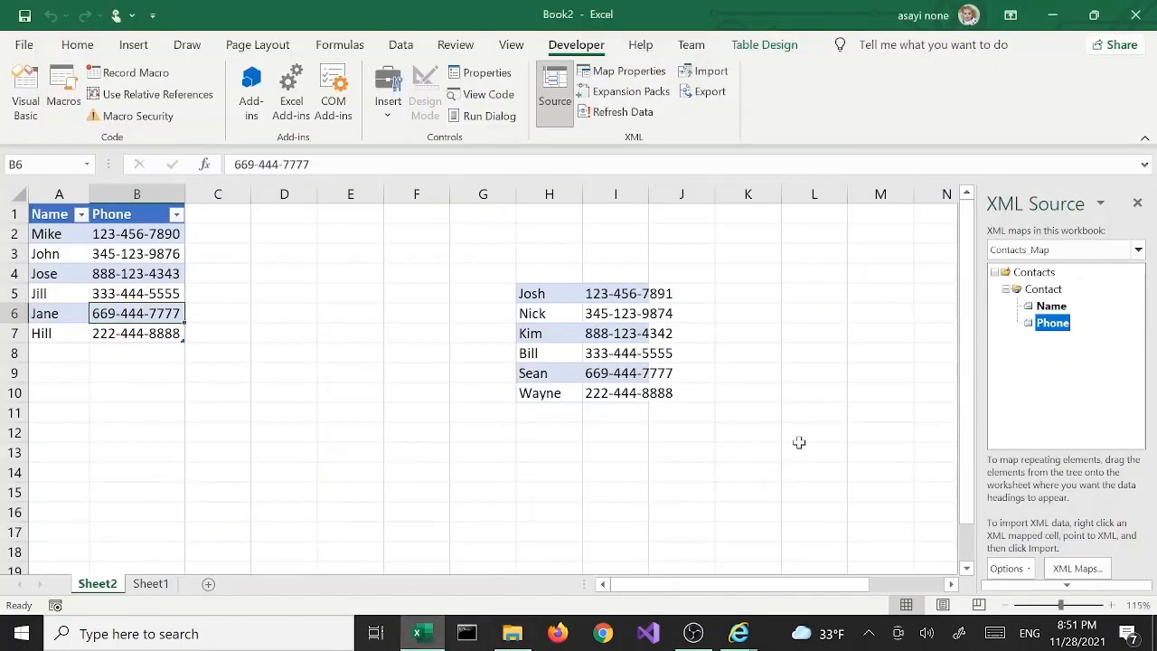
pyautogui.click(197, 378)
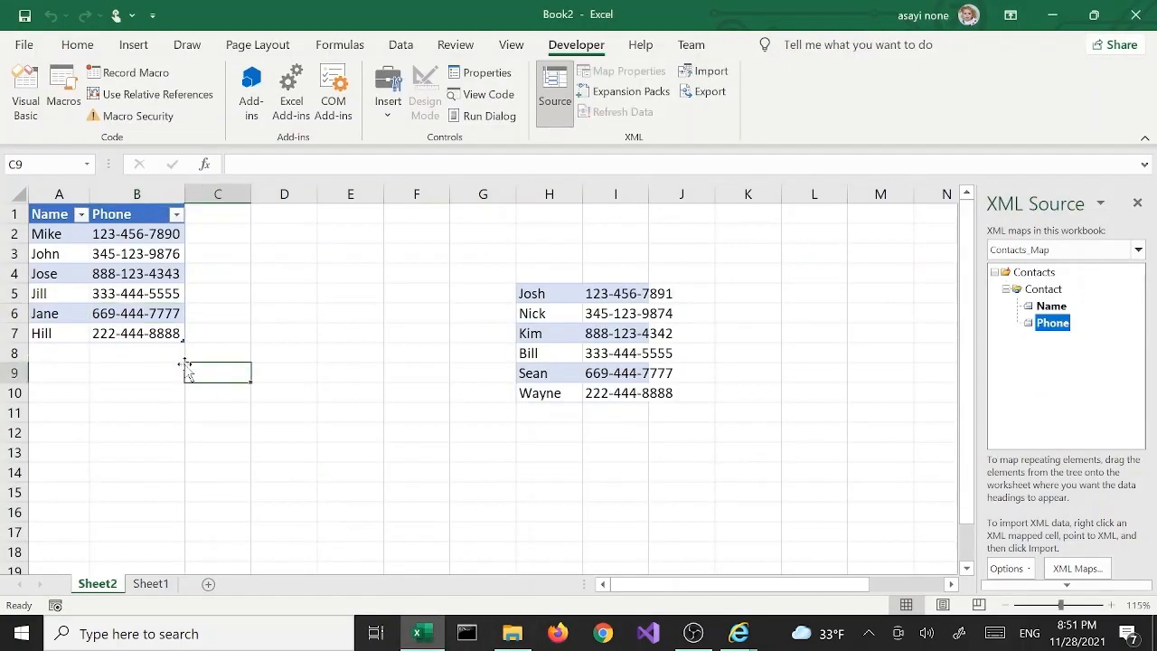
pyautogui.click(108, 335)
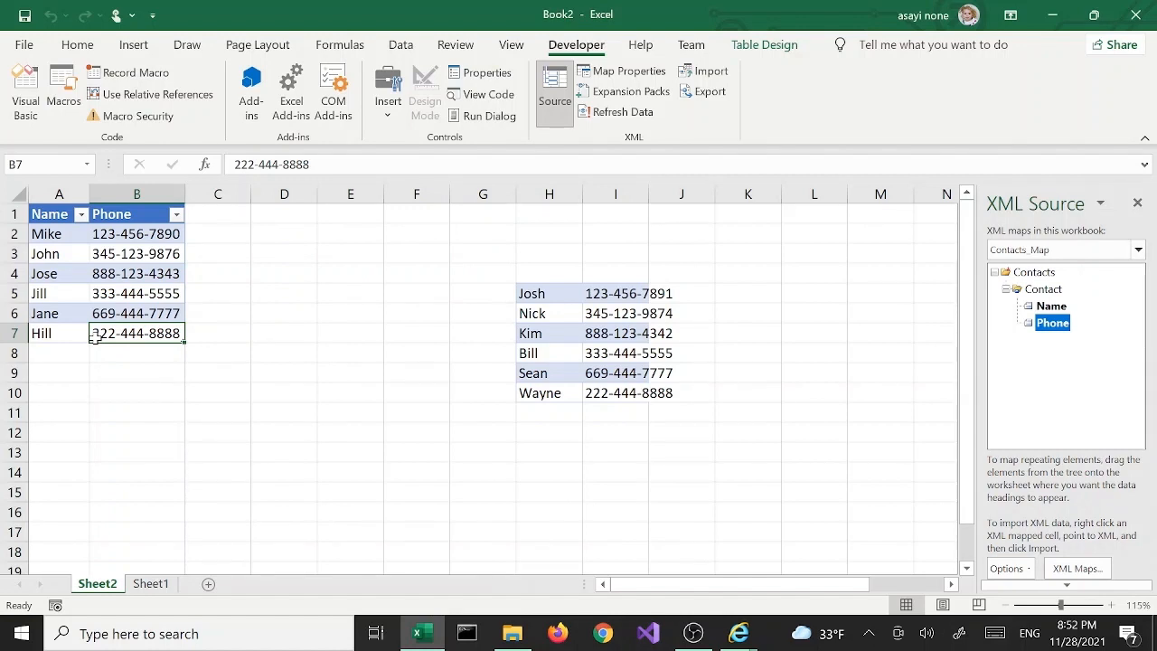
pyautogui.click(278, 480)
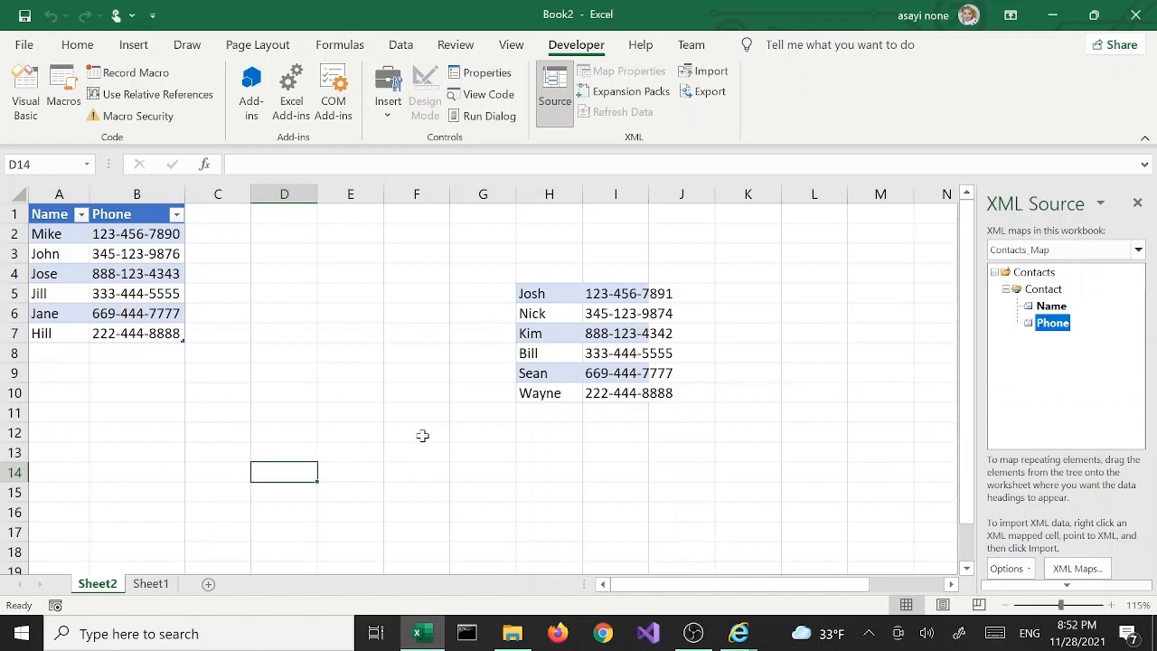
pyautogui.moveTo(511, 633)
pyautogui.click(147, 592)
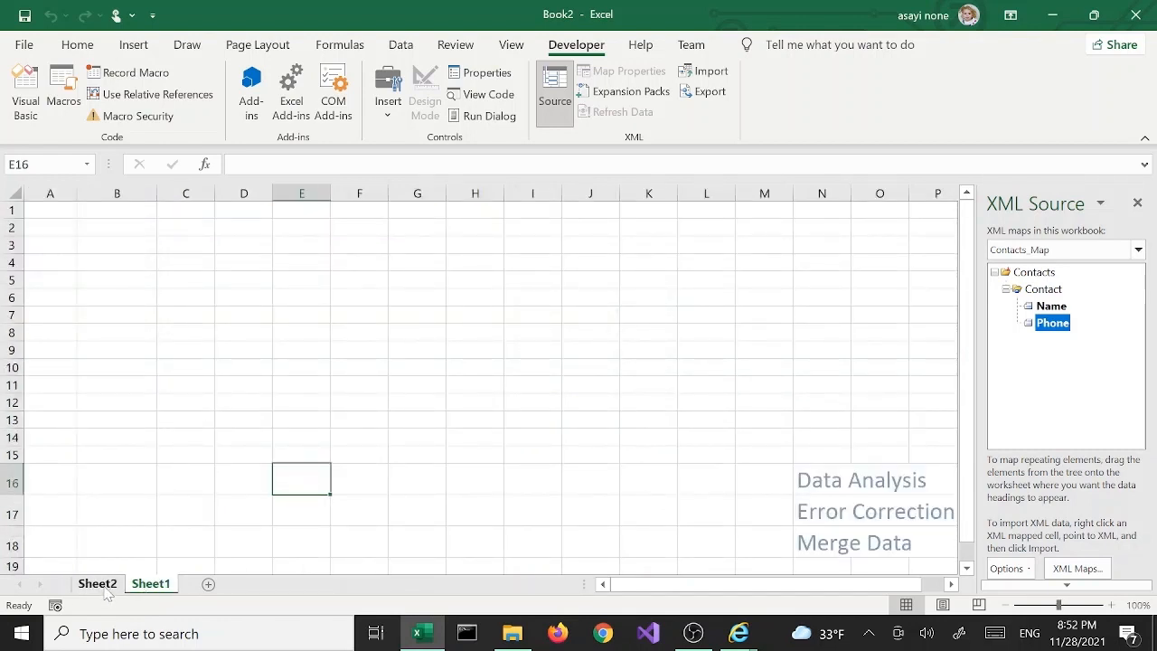
pyautogui.click(99, 586)
# - Copy the contacts in H5:I10 on Sheet2 and open Sheet1
pyautogui.moveTo(531, 296); pyautogui.dragTo(610, 398)
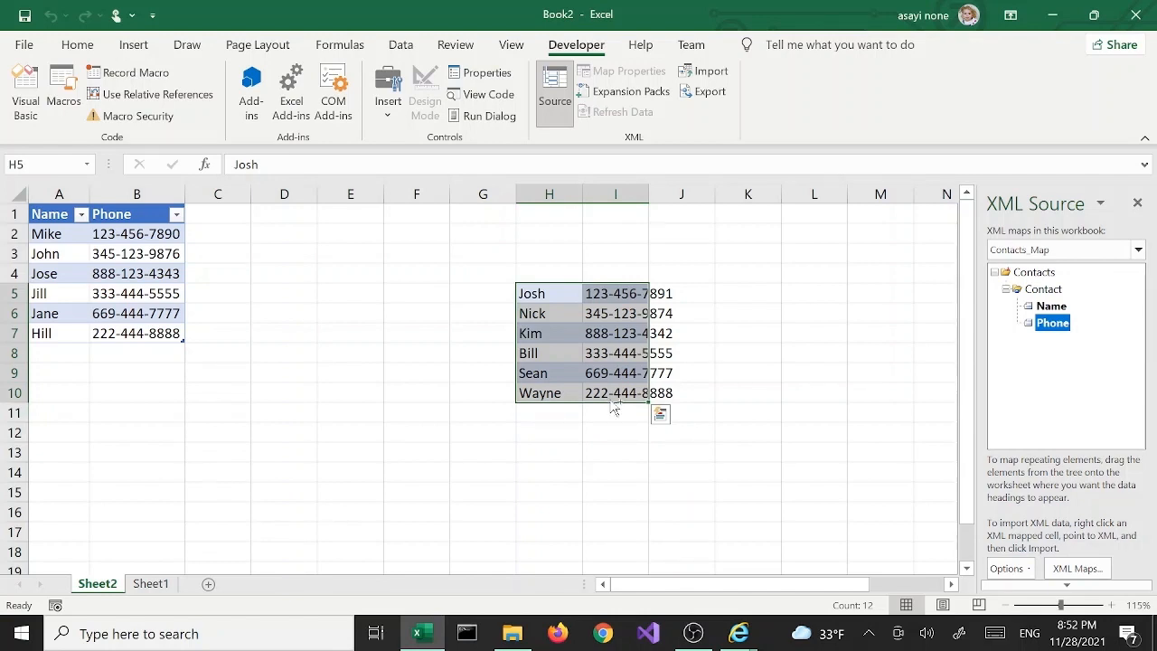
pyautogui.hotkey('ctrl', 'q')
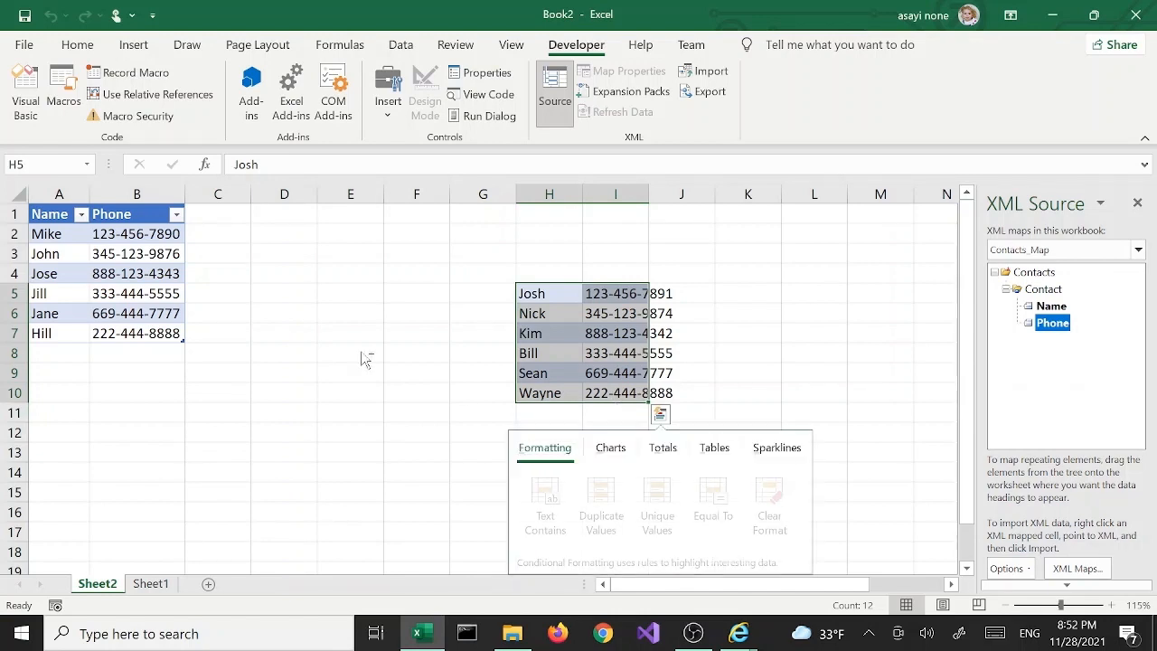
pyautogui.click(50, 214)
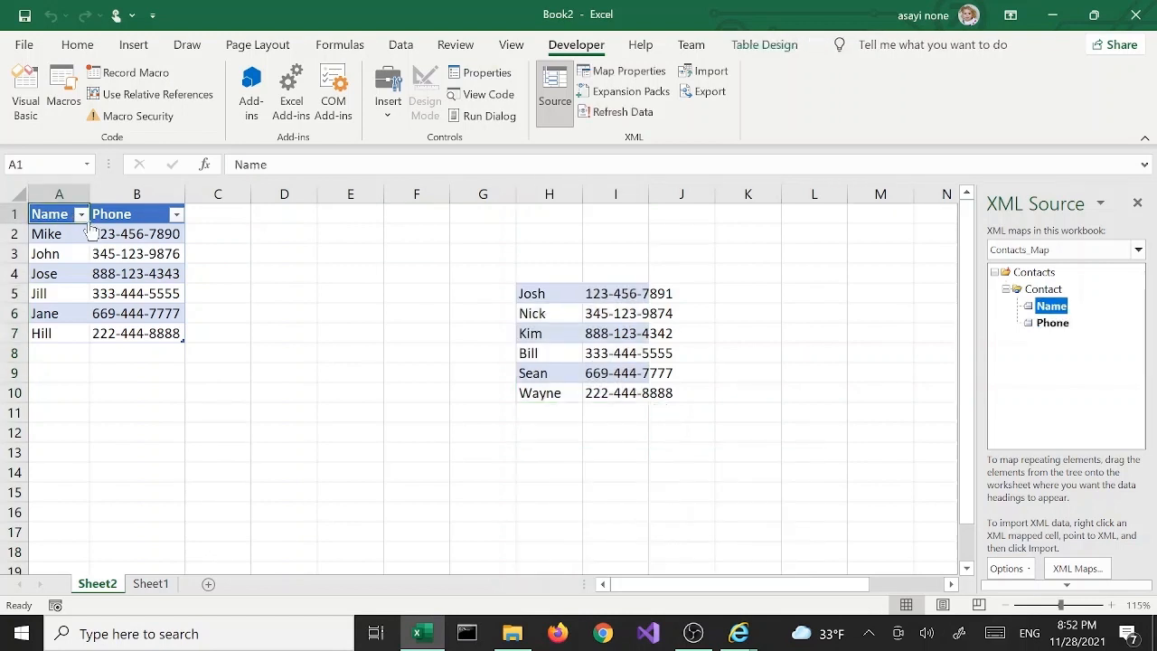
pyautogui.moveTo(36, 214); pyautogui.dragTo(136, 254)
pyautogui.click(524, 293)
pyautogui.moveTo(524, 293); pyautogui.dragTo(633, 393)
pyautogui.hotkey('ctrl', 'c')
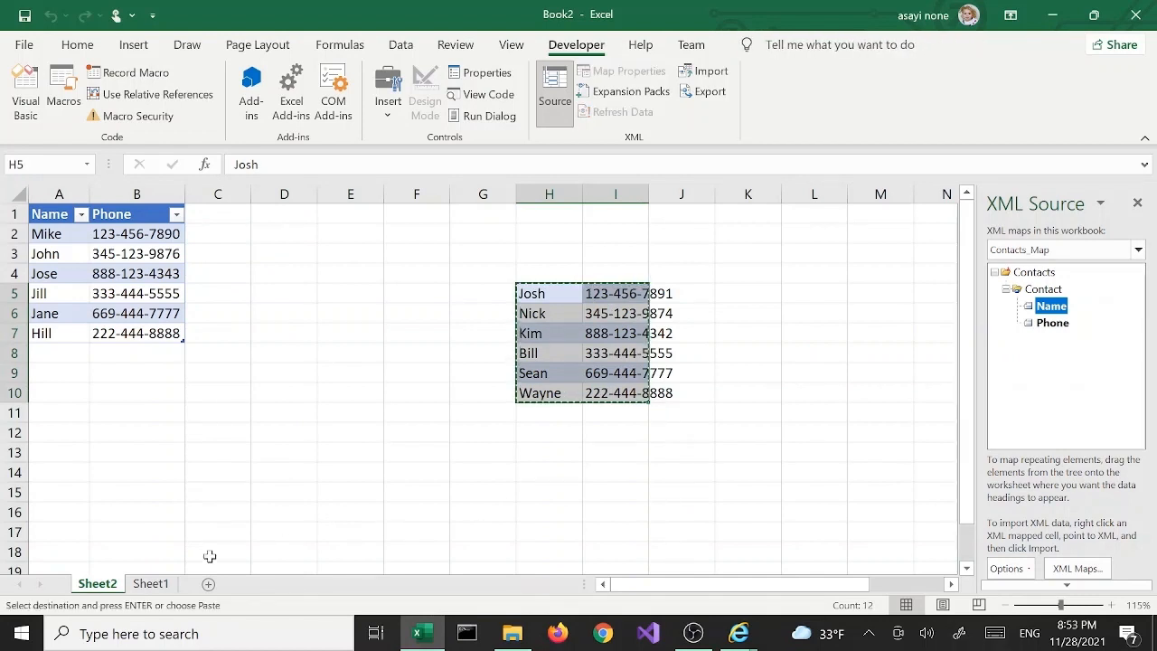
pyautogui.click(156, 584)
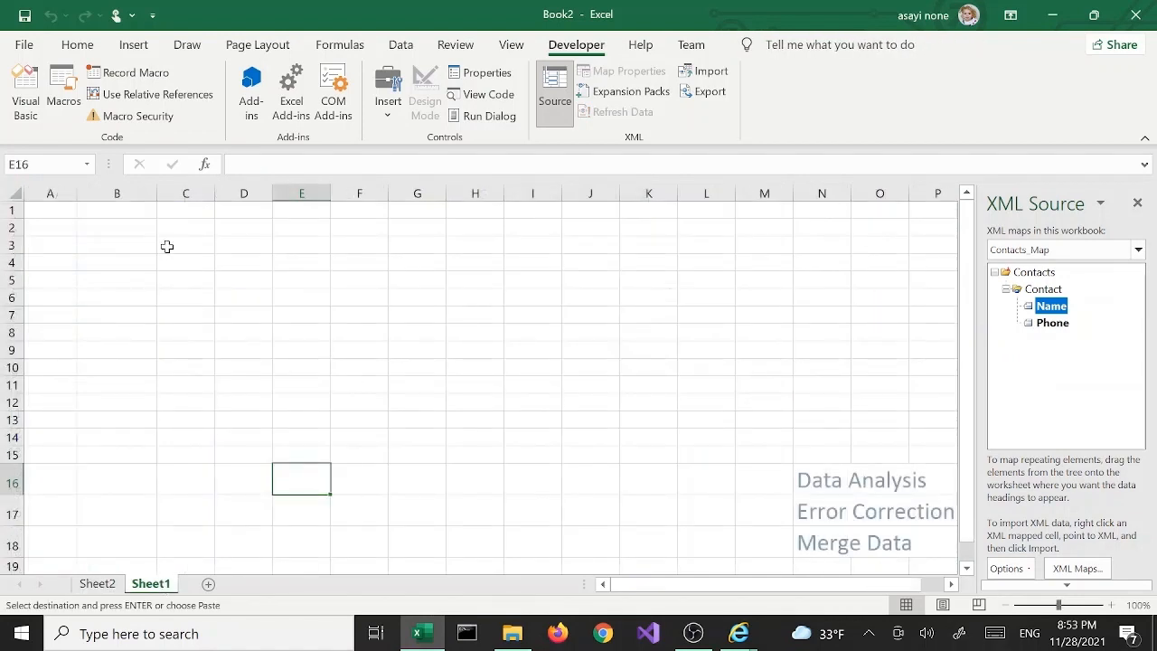
# - Paste the copied contacts with their formatting into Sheet1 starting at A2, and undo the paste
pyautogui.click(53, 230)
pyautogui.hotkey('ctrl', 'v')
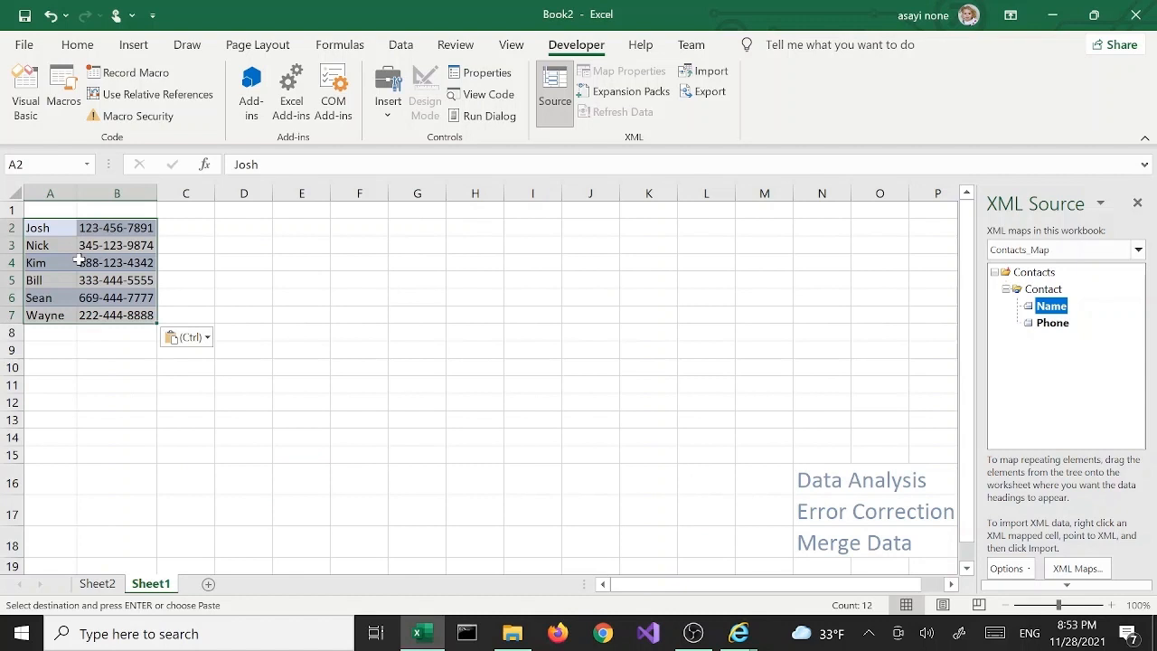
pyautogui.click(37, 332)
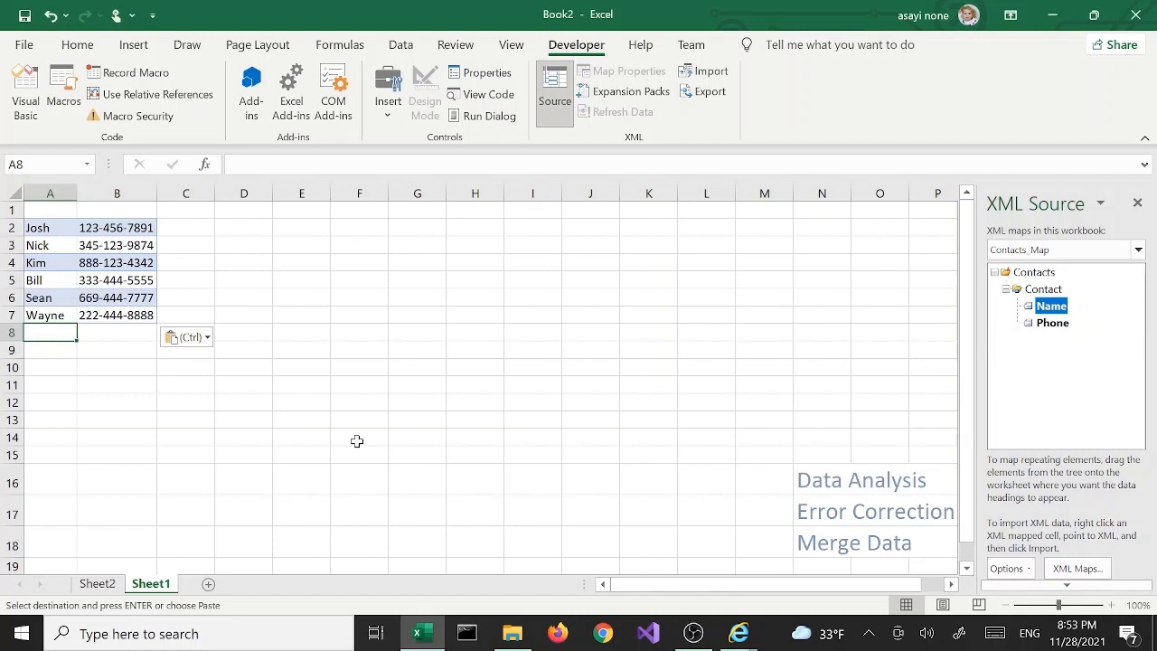
pyautogui.hotkey('ctrl', 'z')
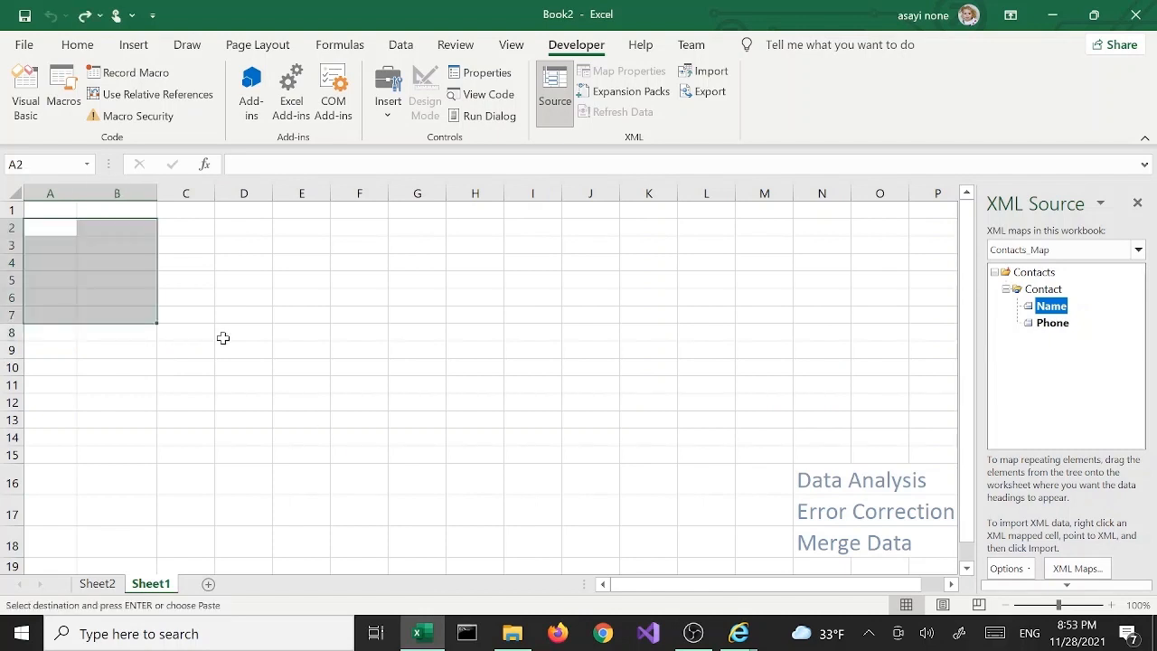
# - Paste the copied contacts as values only into Sheet1 starting at A2
pyautogui.click(30, 229)
pyautogui.rightClick(30, 230)
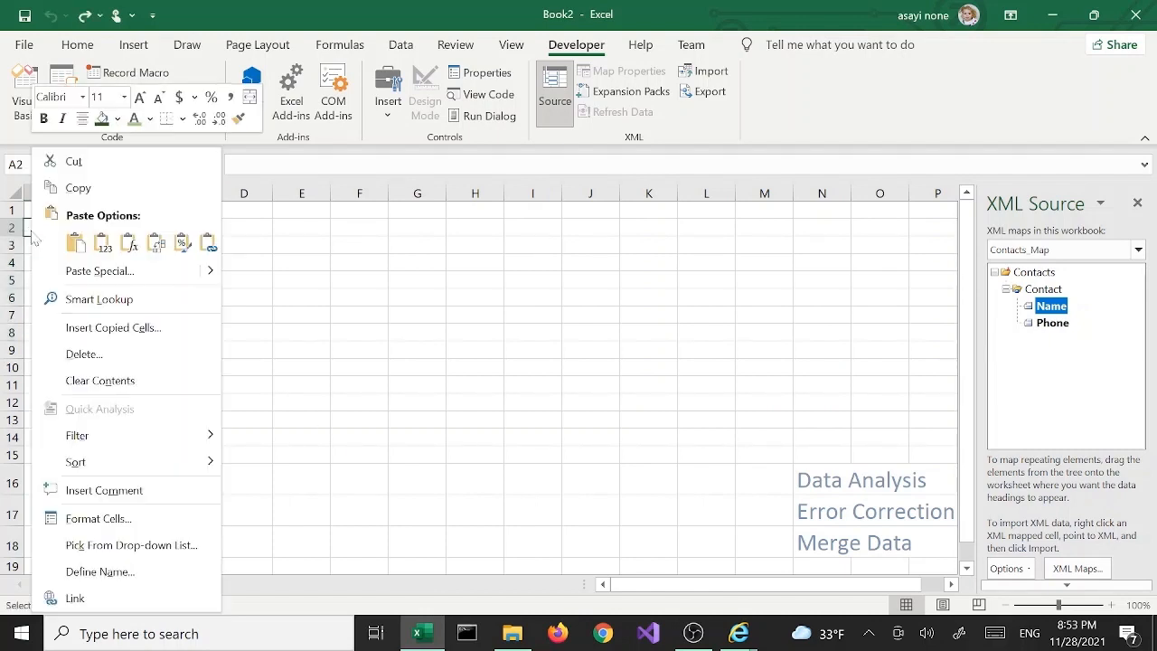
pyautogui.click(103, 244)
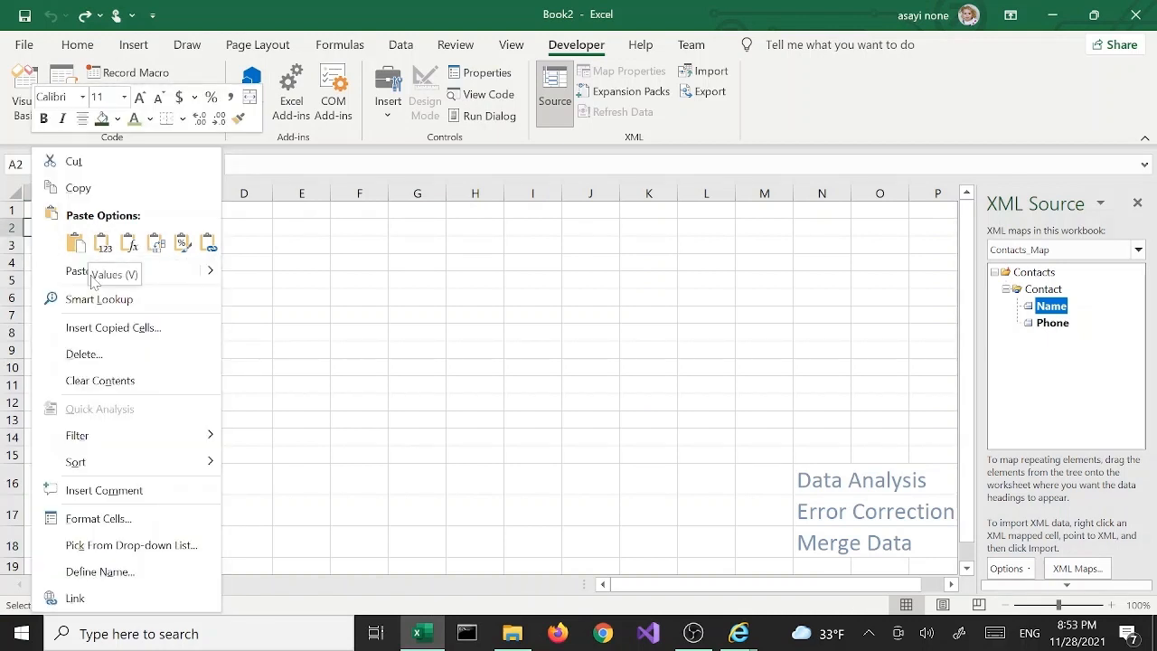
pyautogui.click(101, 242)
pyautogui.click(90, 297)
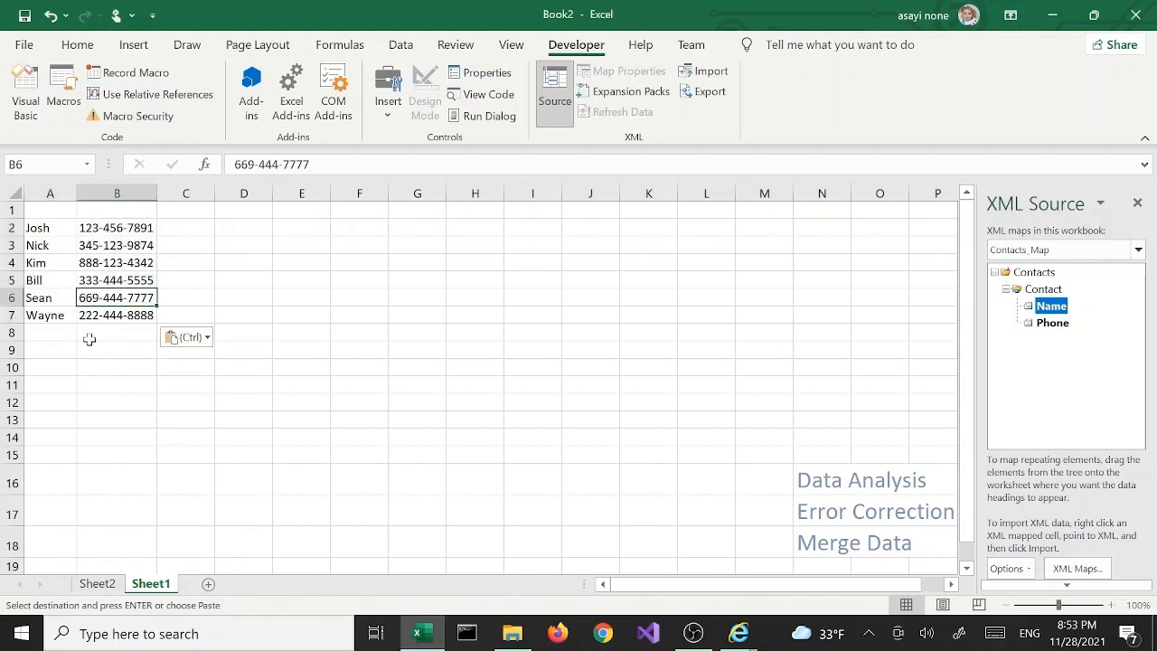
pyautogui.click(87, 334)
pyautogui.click(43, 329)
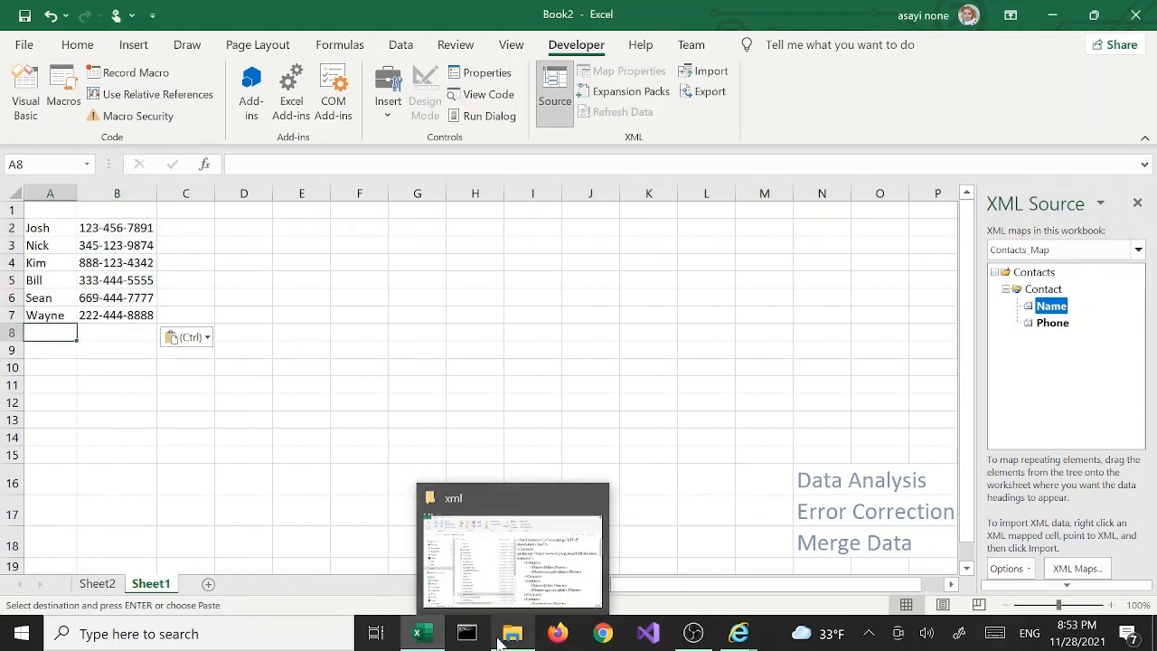
# - Copy the mapped table's contacts in A2:B7 on Sheet2
pyautogui.click(97, 583)
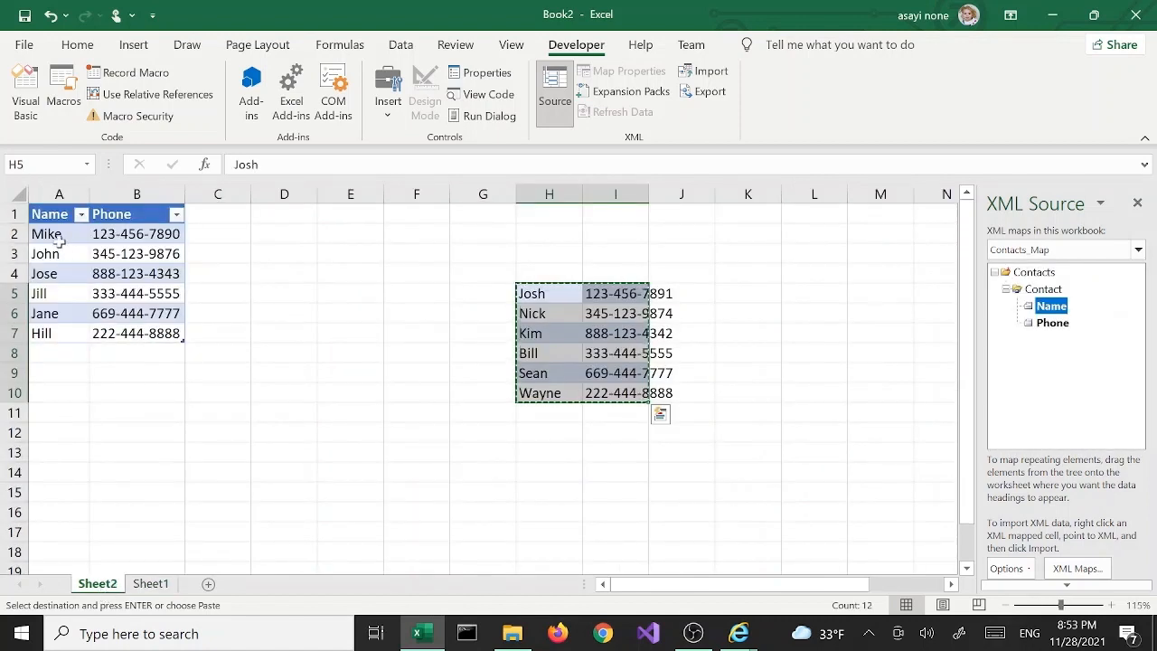
pyautogui.moveTo(56, 237); pyautogui.dragTo(172, 331)
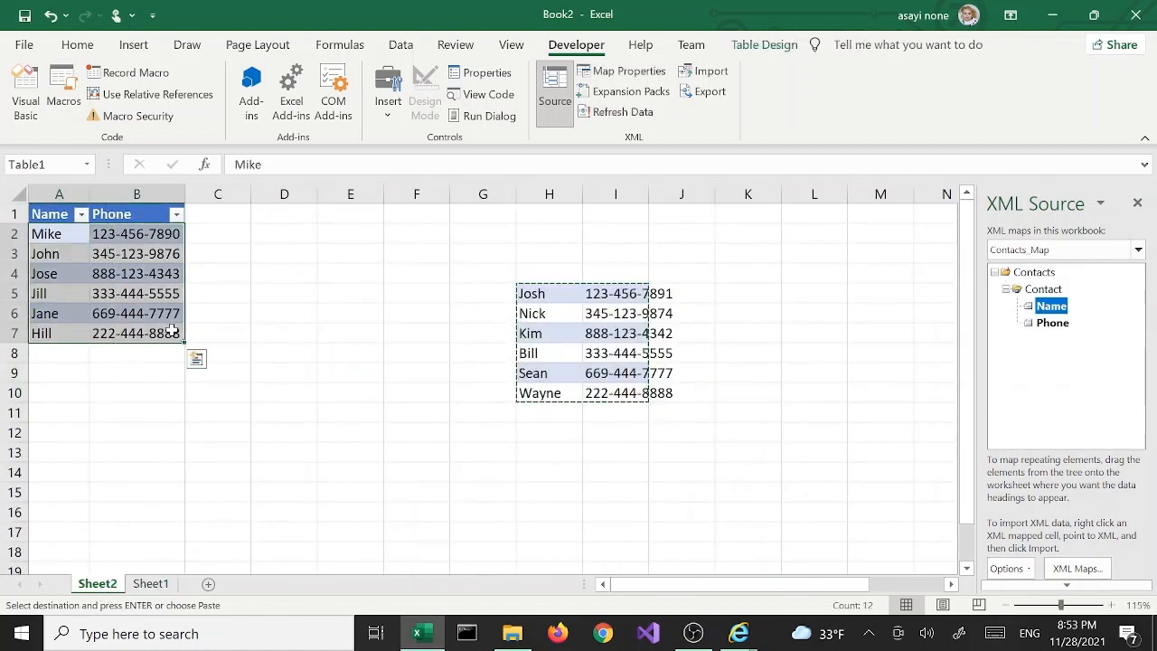
pyautogui.rightClick(138, 330)
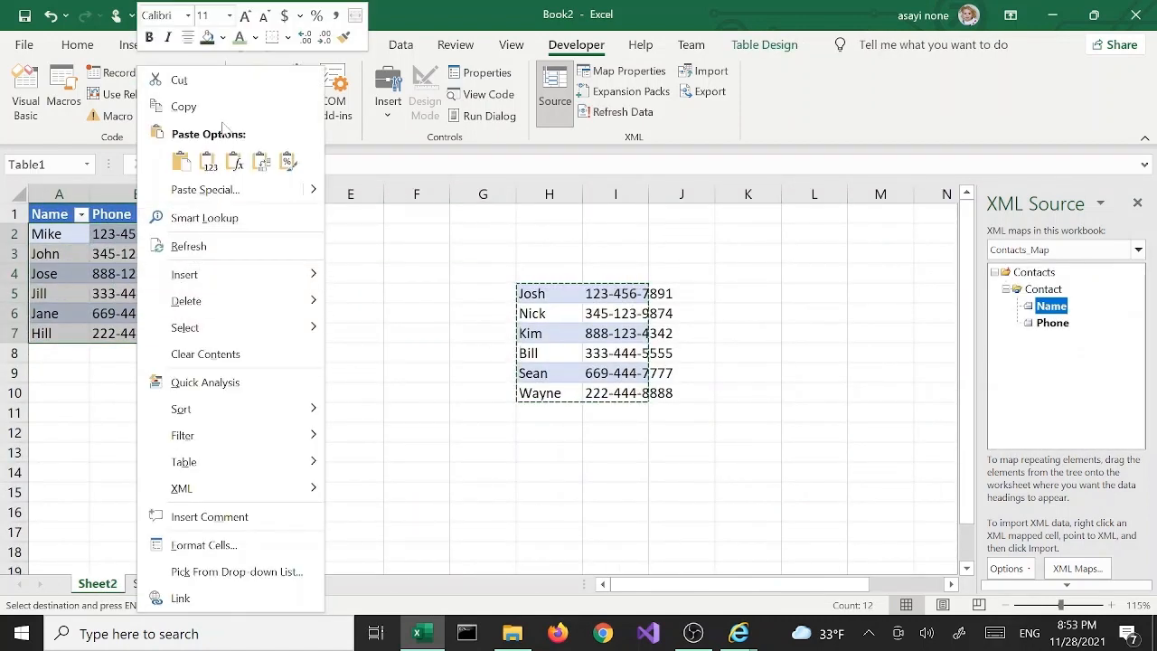
pyautogui.click(201, 108)
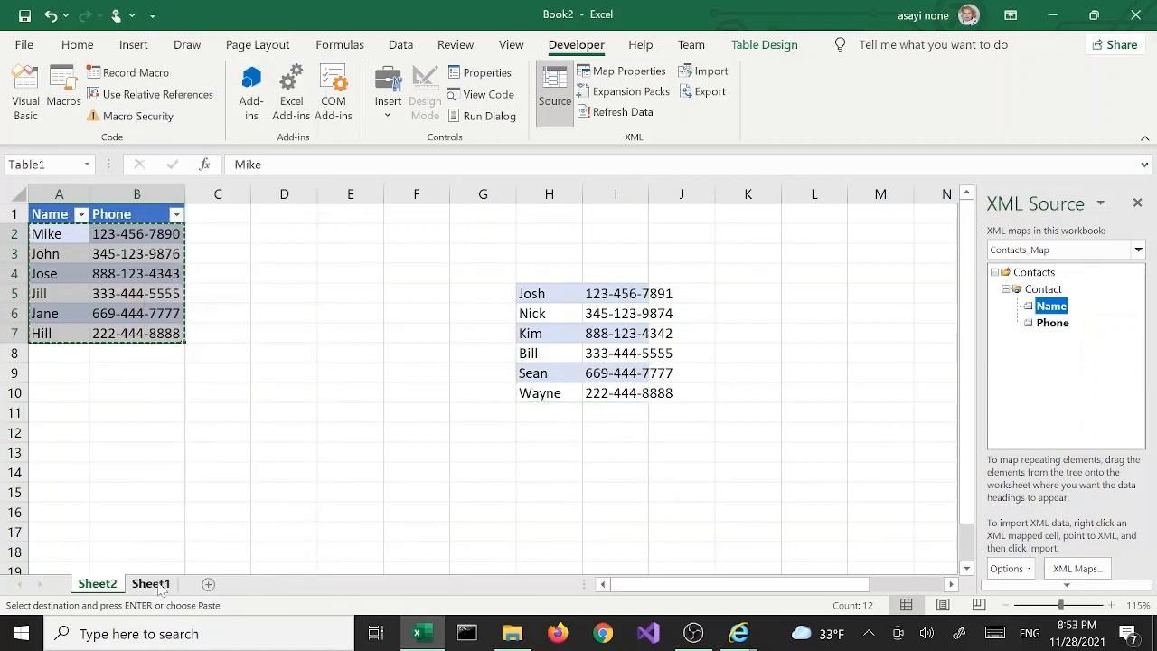
# - Paste the copied table contacts into Sheet1 starting at A8 using Paste Special with Values
pyautogui.click(151, 583)
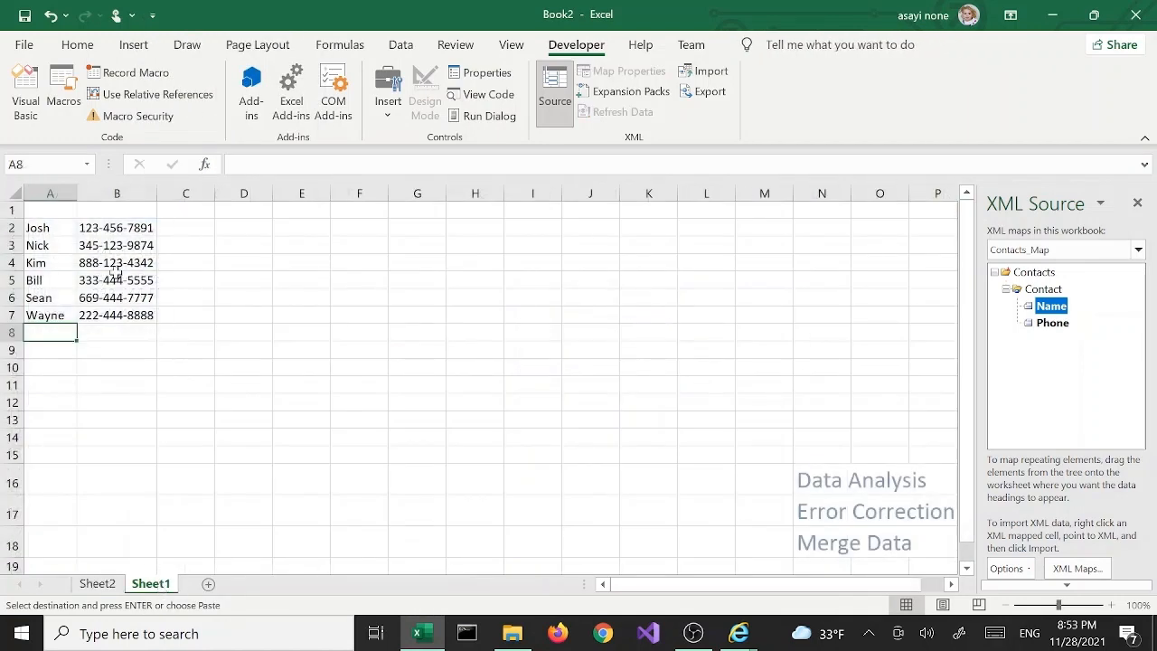
pyautogui.rightClick(64, 332)
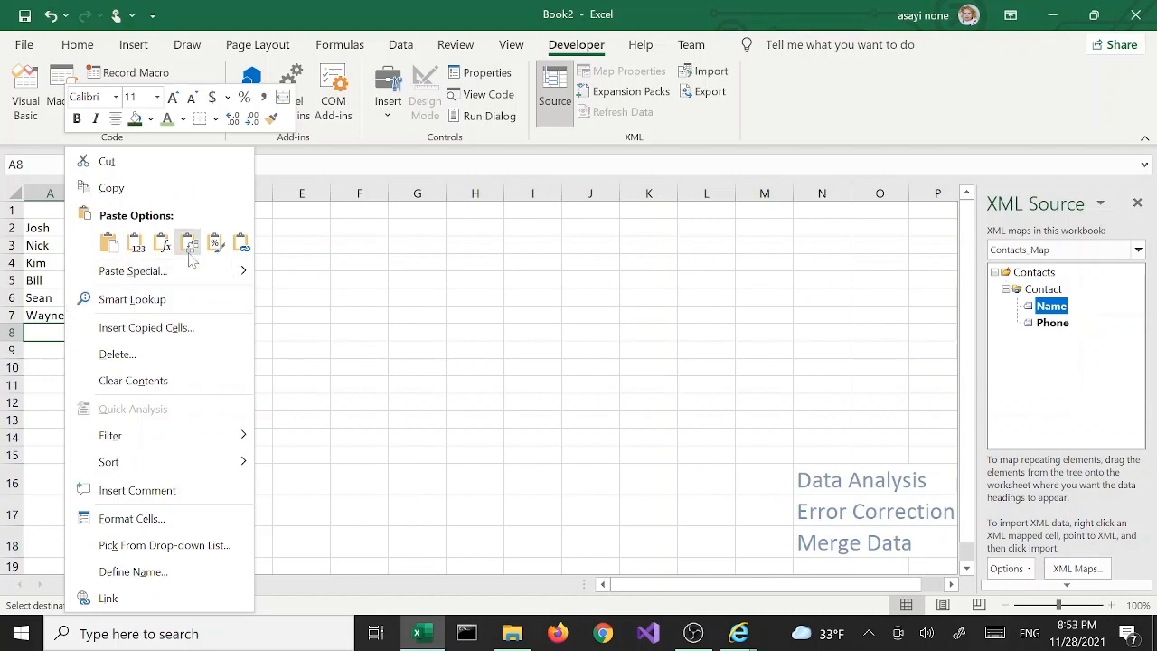
pyautogui.click(132, 271)
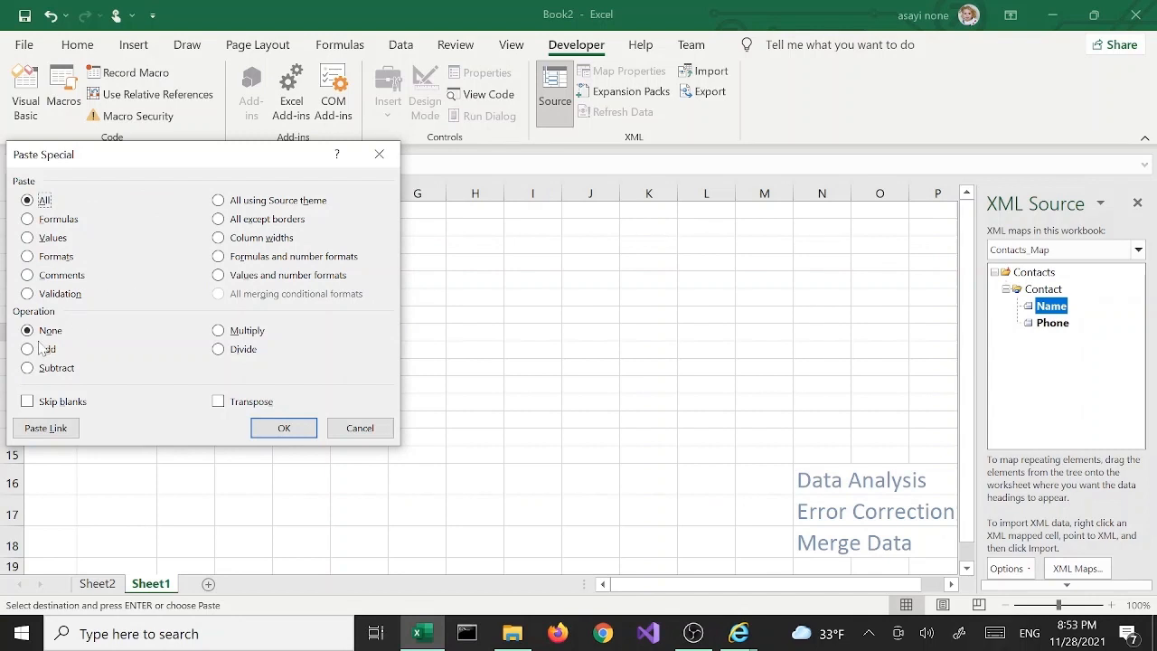
pyautogui.click(55, 239)
pyautogui.click(275, 427)
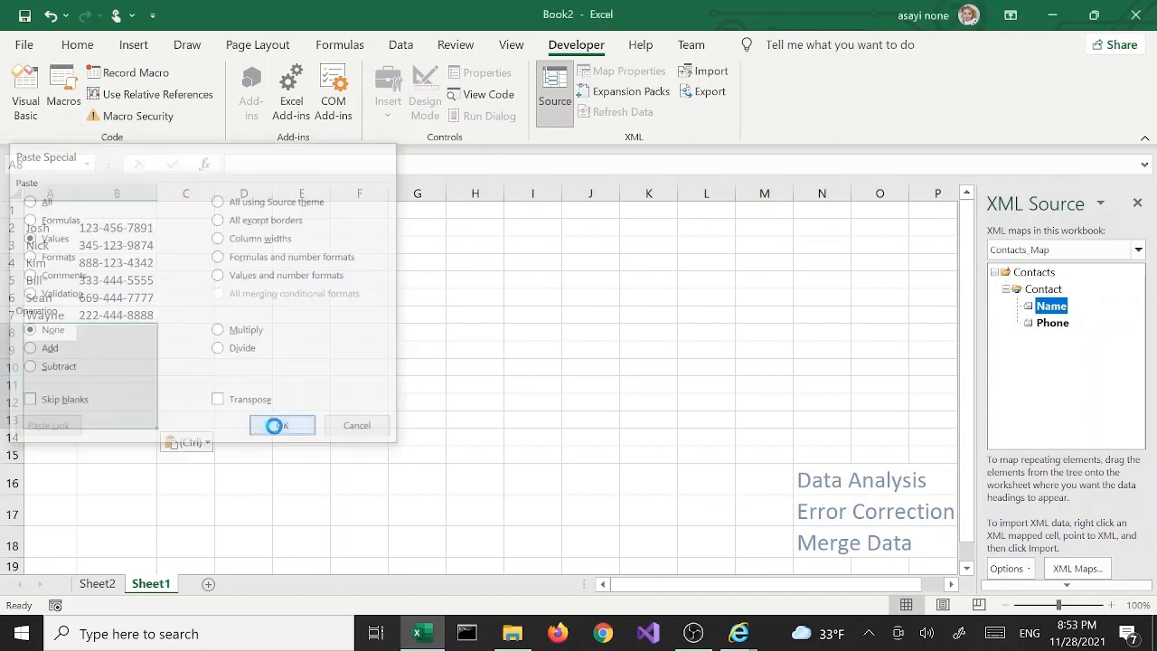
pyautogui.click(242, 419)
pyautogui.click(74, 306)
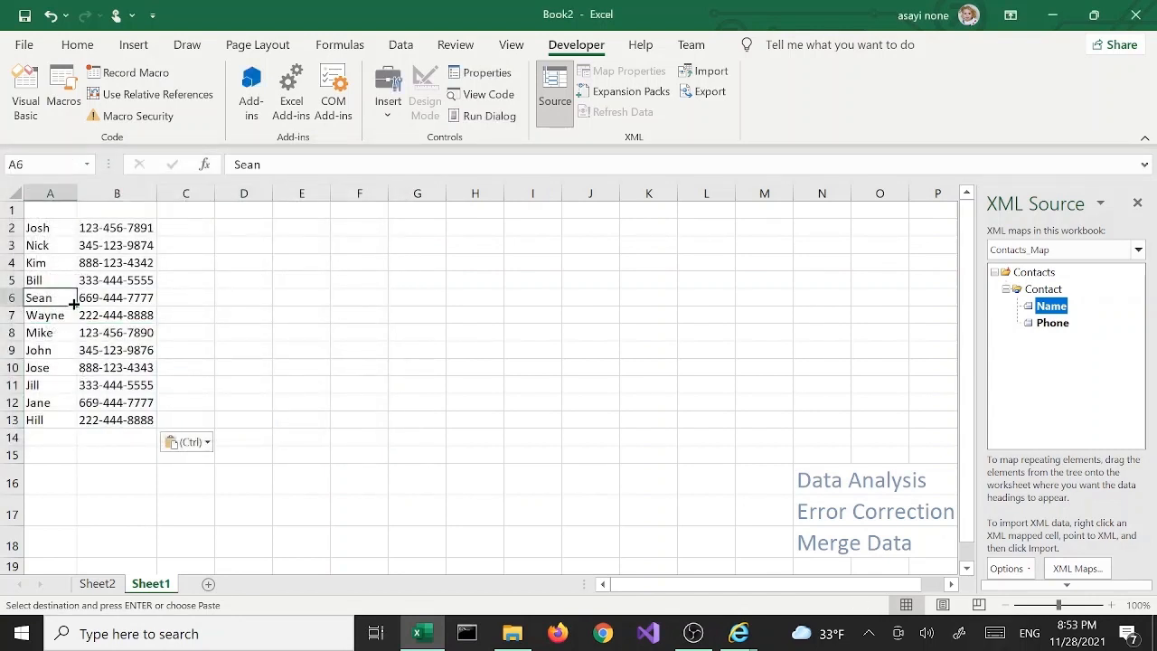
# - Add the headers Name in A1 and Phone in B1 above the merged contact list on Sheet1
pyautogui.click(40, 211)
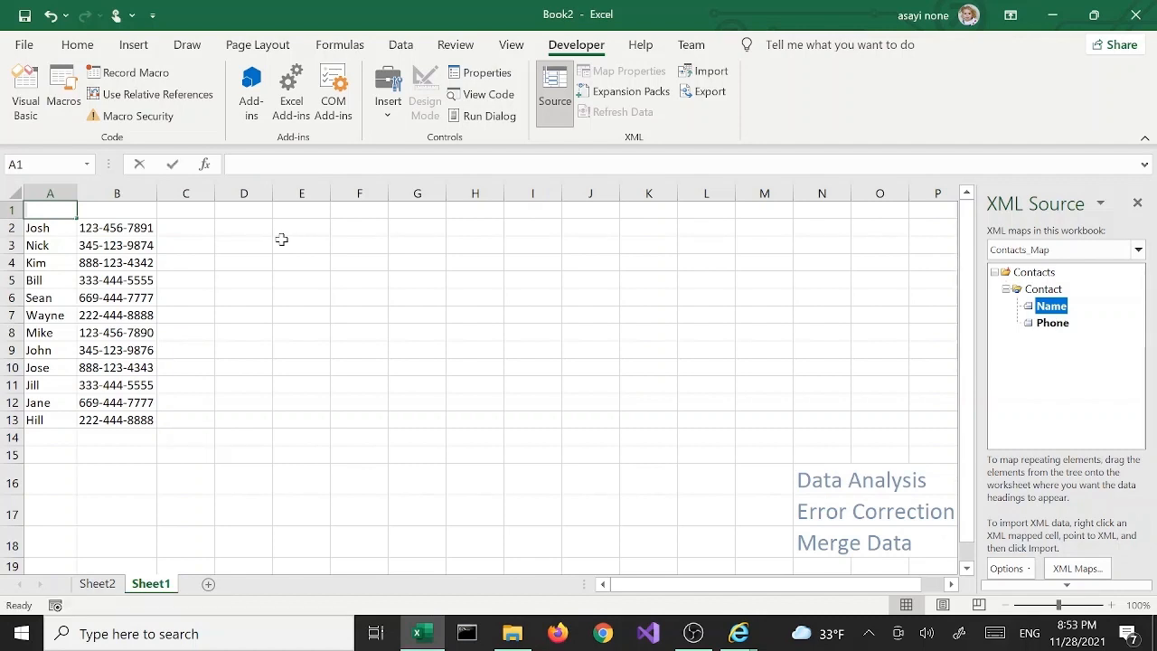
pyautogui.write('Name')
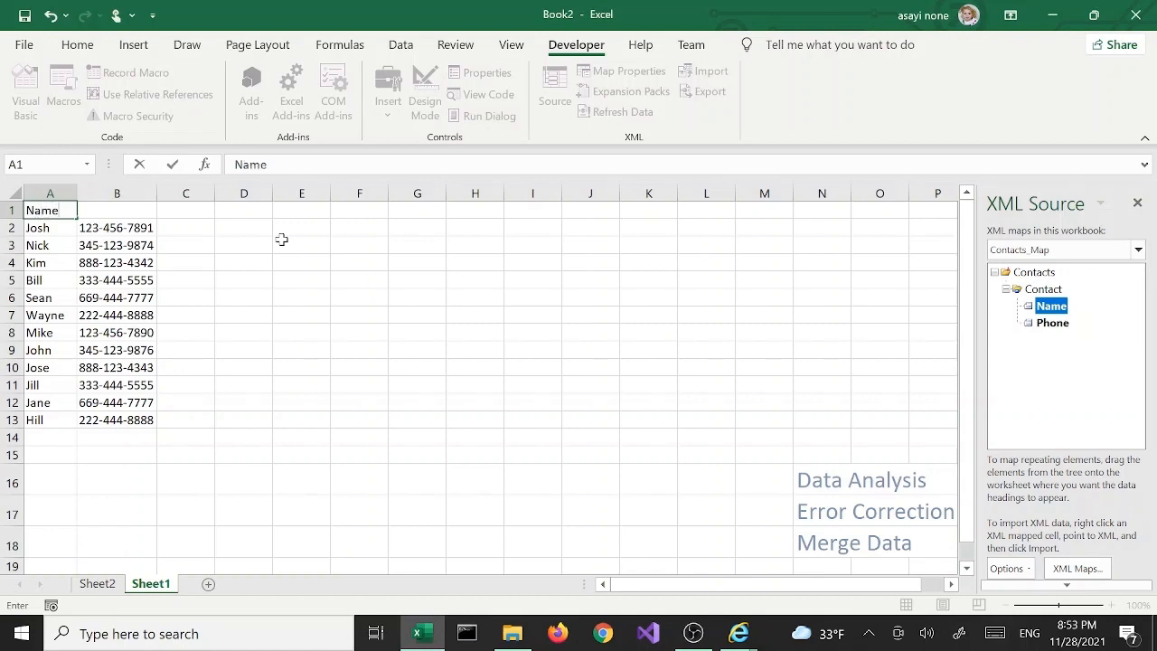
pyautogui.press('Tab')
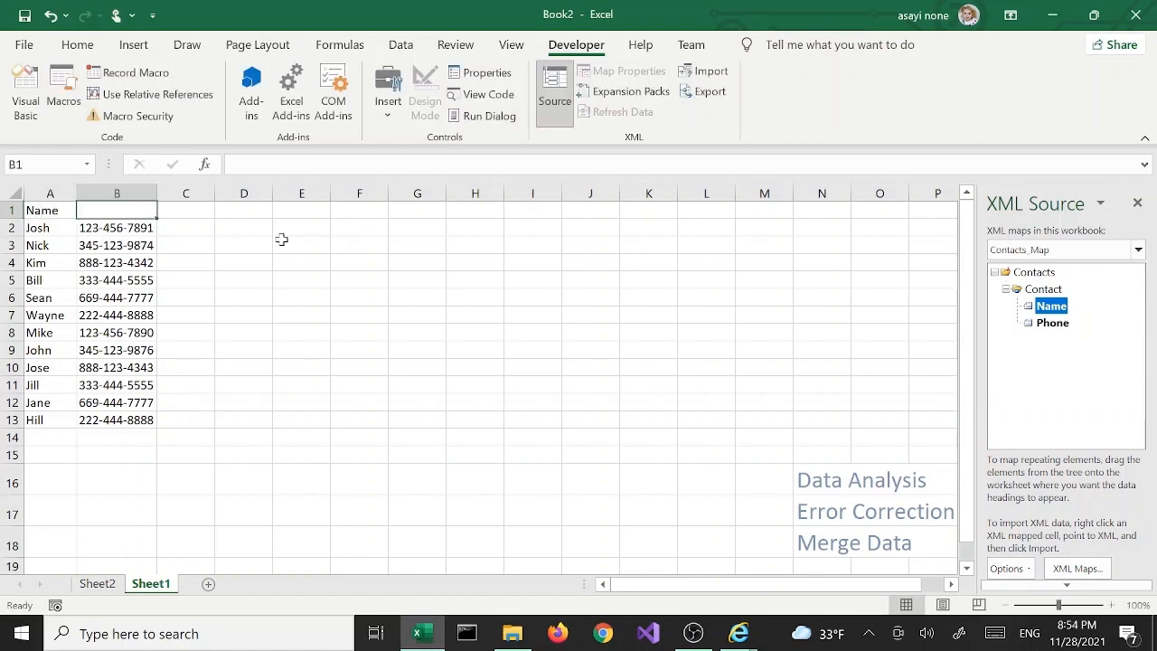
pyautogui.write('Phone')
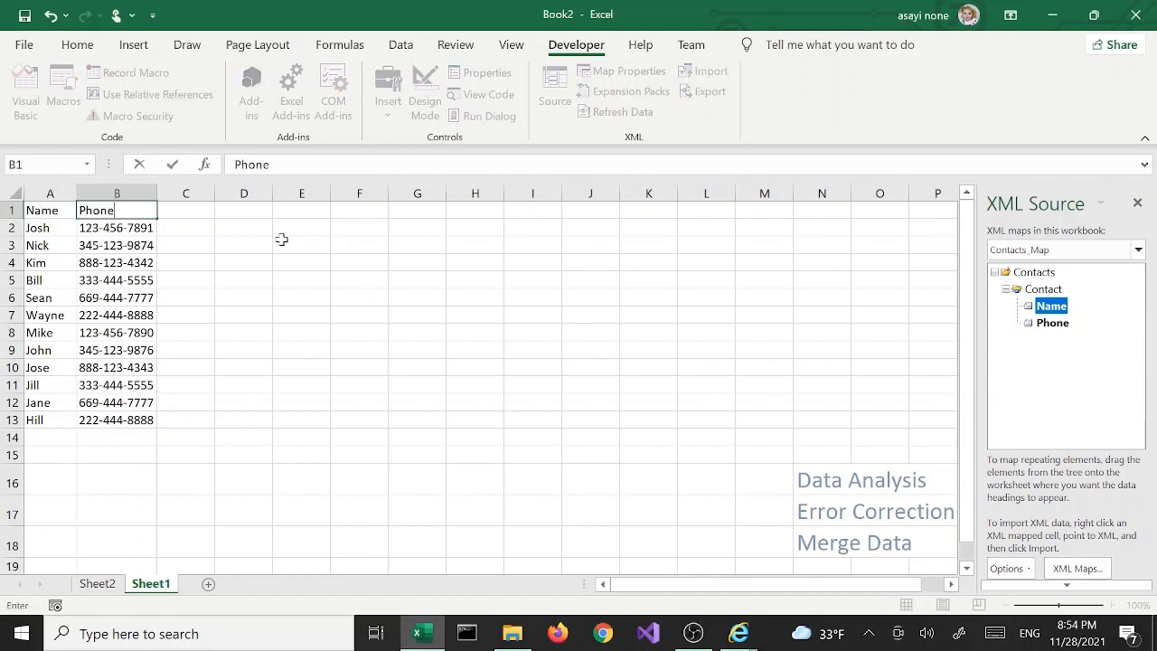
pyautogui.press('Return')
pyautogui.click(281, 239)
pyautogui.click(178, 291)
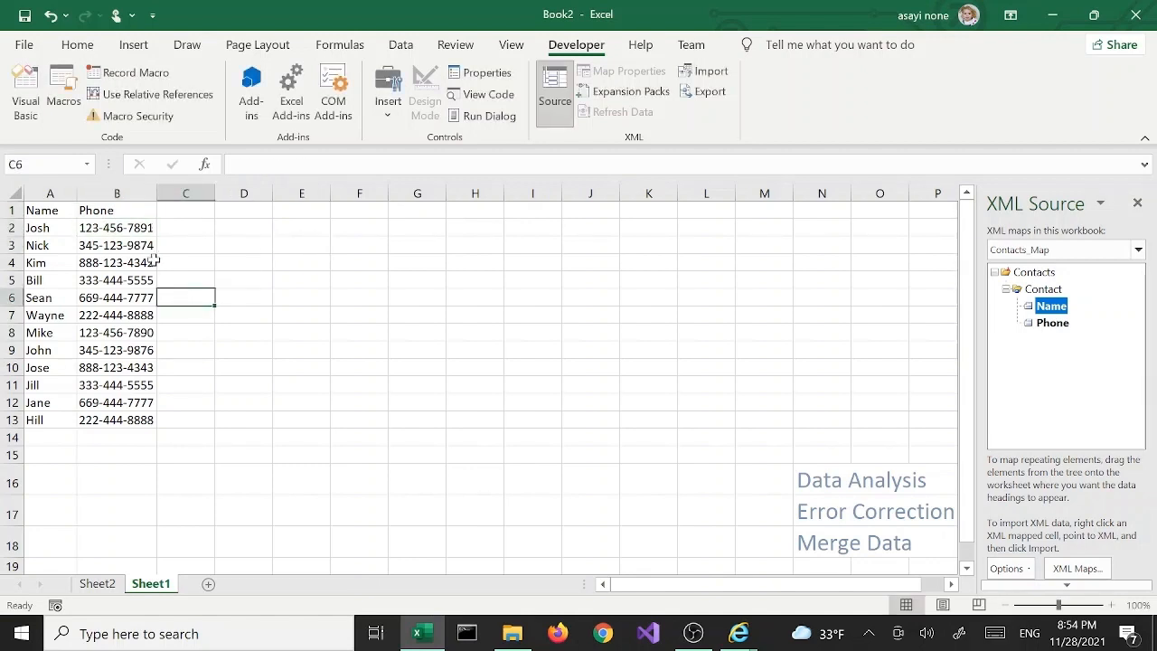
pyautogui.click(134, 316)
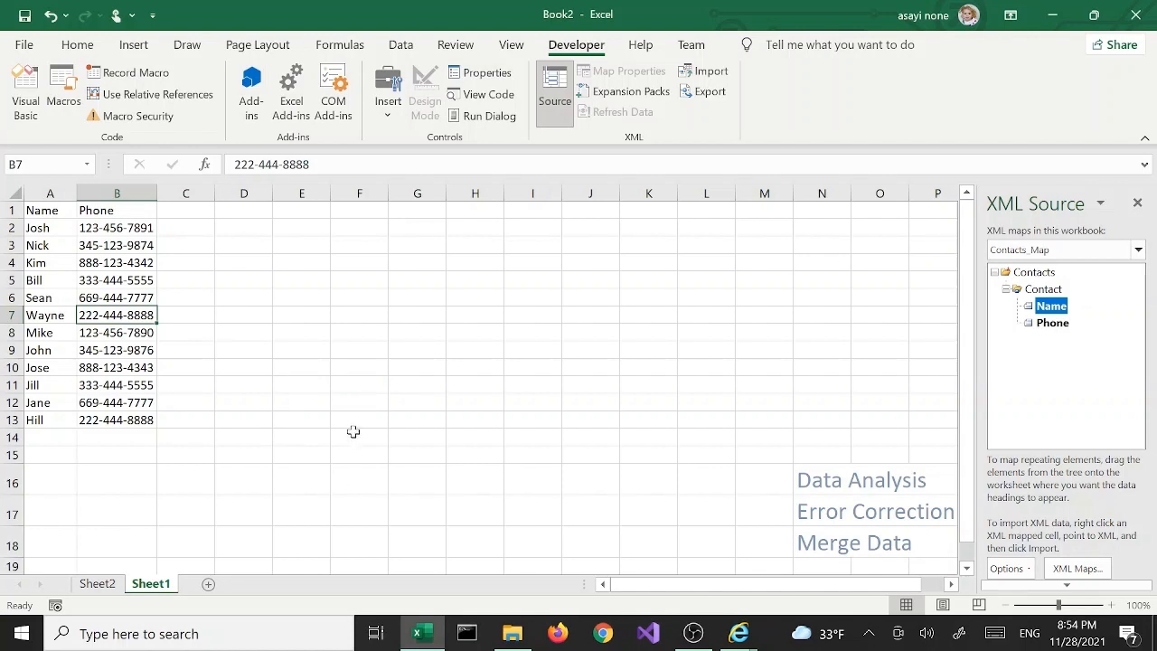
pyautogui.click(476, 410)
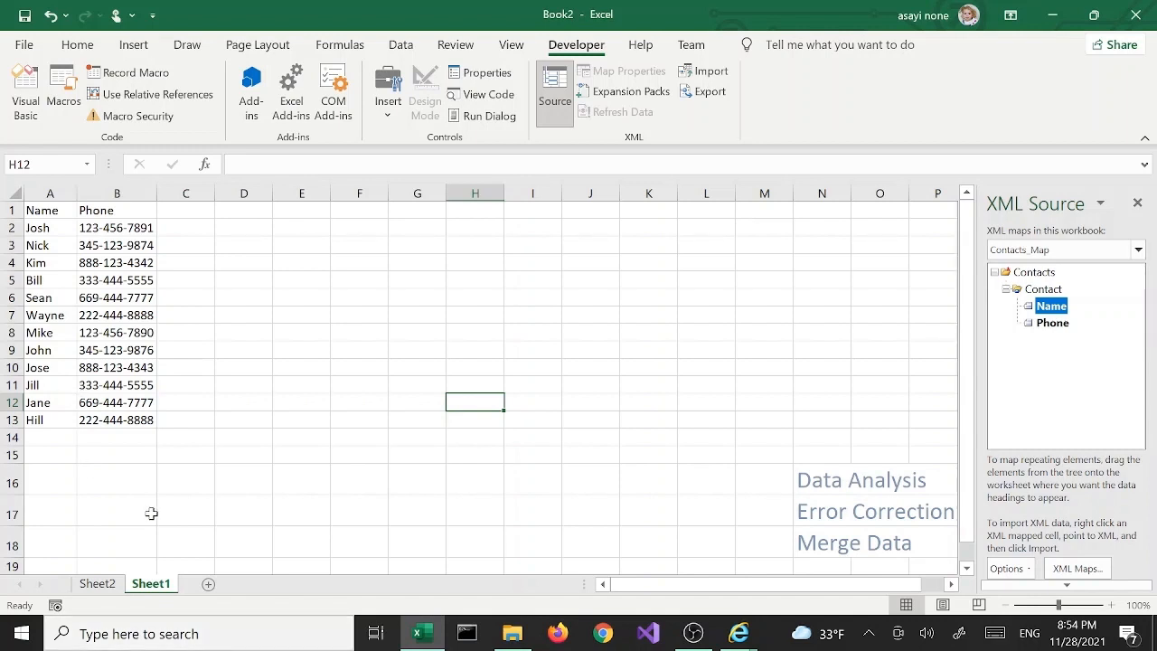
# - Switch to a new Notepad document and enter the XML declaration <?xml version="1.0"?> on the first line
pyautogui.press('super')
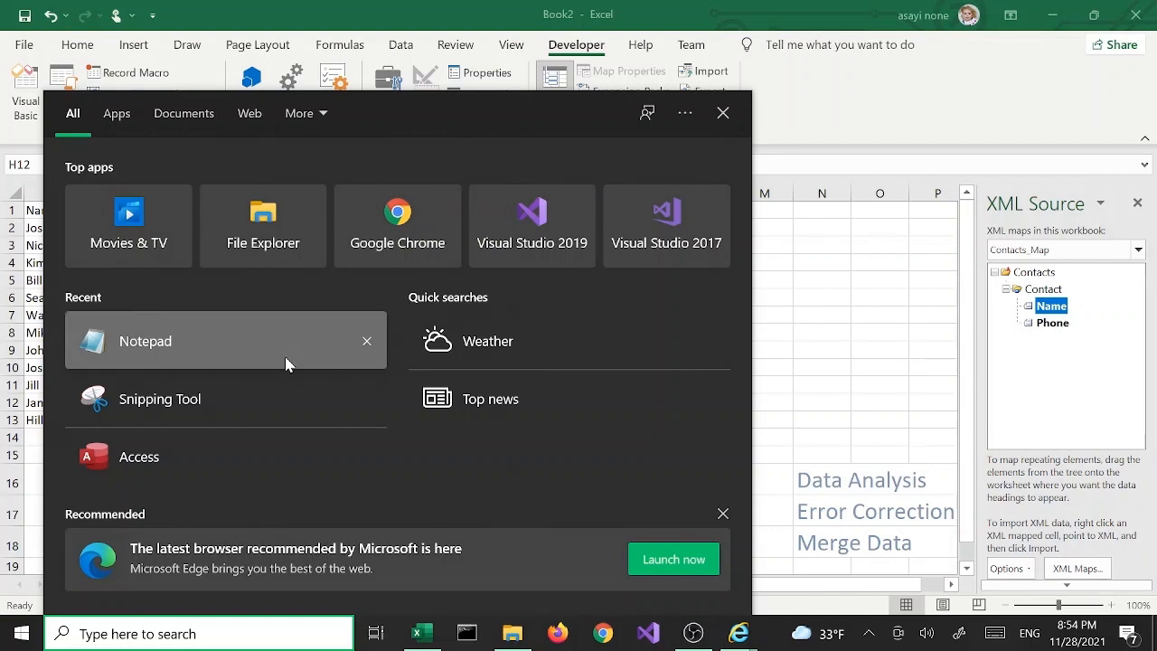
pyautogui.click(286, 364)
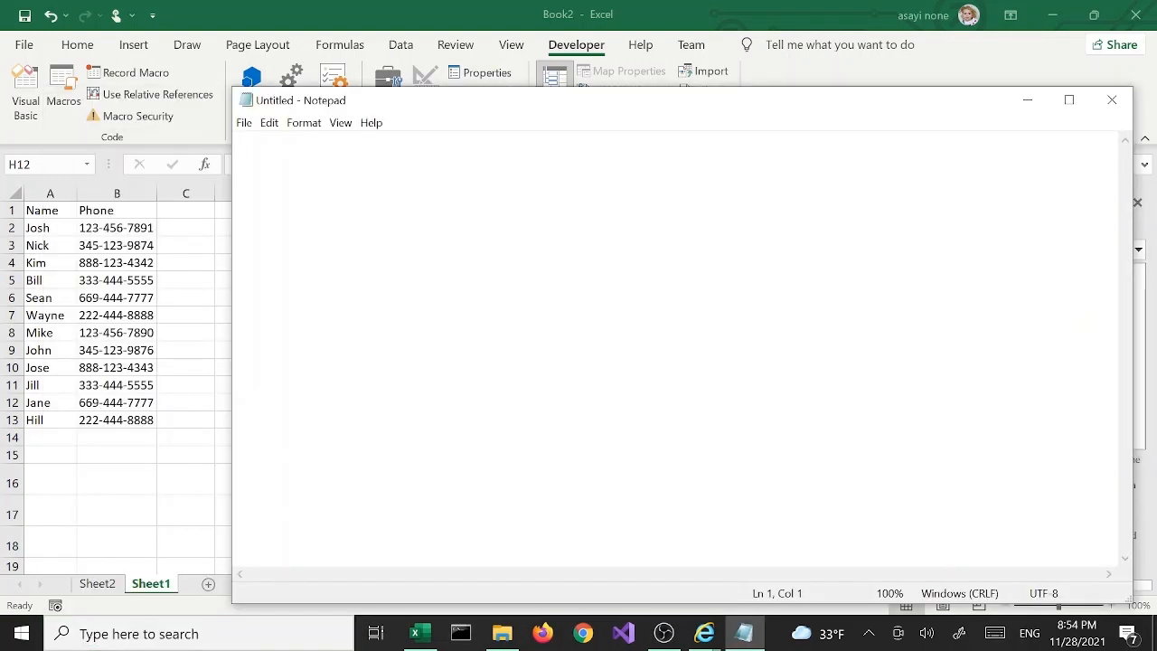
pyautogui.write('<')
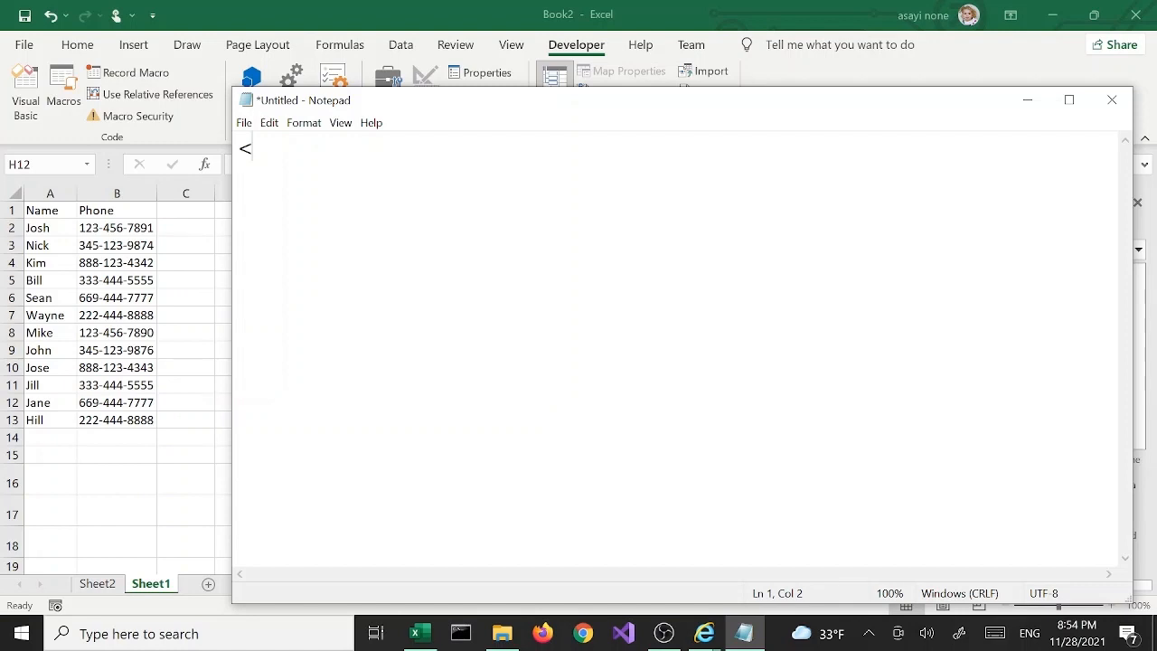
pyautogui.write('?xml vde')
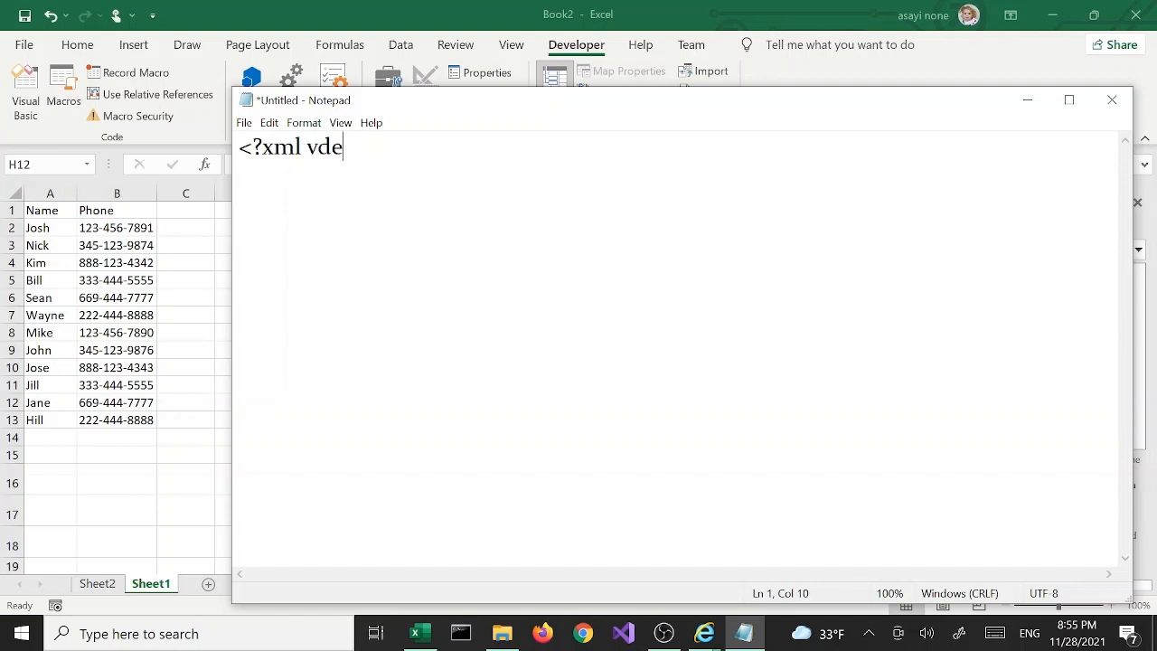
pyautogui.press('BackSpace')
pyautogui.press('BackSpace')
pyautogui.write('ve')
pyautogui.press('BackSpace')
pyautogui.press('BackSpace')
pyautogui.write('ersion="')
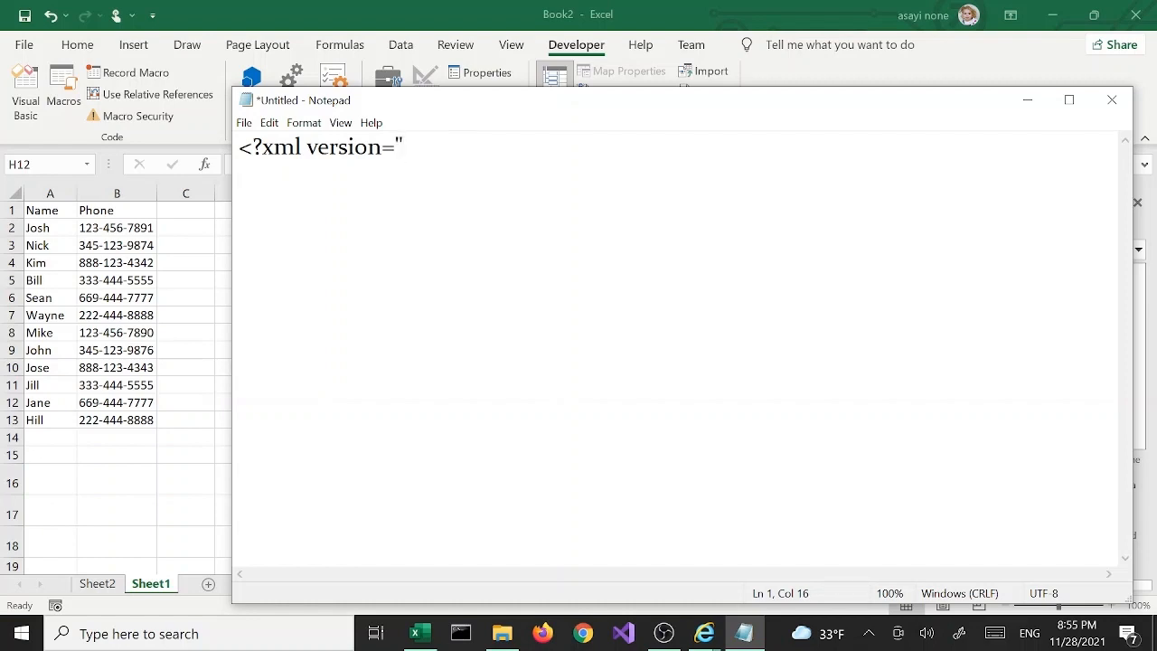
pyautogui.write('1.0"?>')
pyautogui.press('Return')
# - Add the opening tags <PEOPLE> and <PERSON> on separate lines below the XML declaration
pyautogui.write('<P')
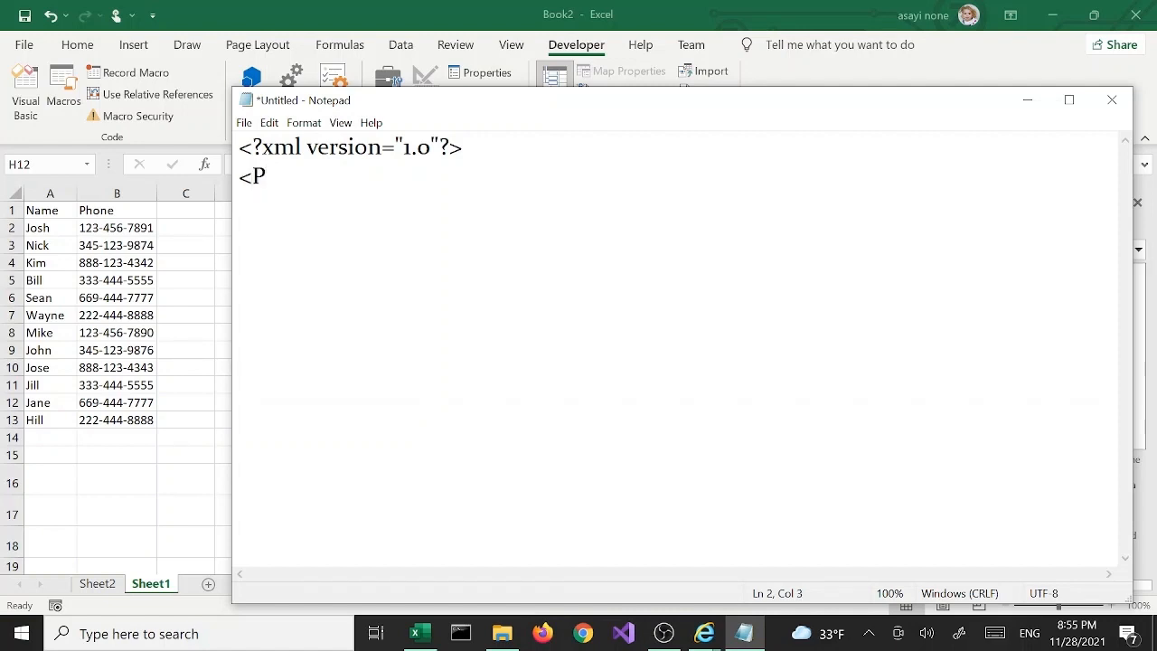
pyautogui.write('EP')
pyautogui.press('BackSpace')
pyautogui.write('OPLE>')
pyautogui.press('Return')
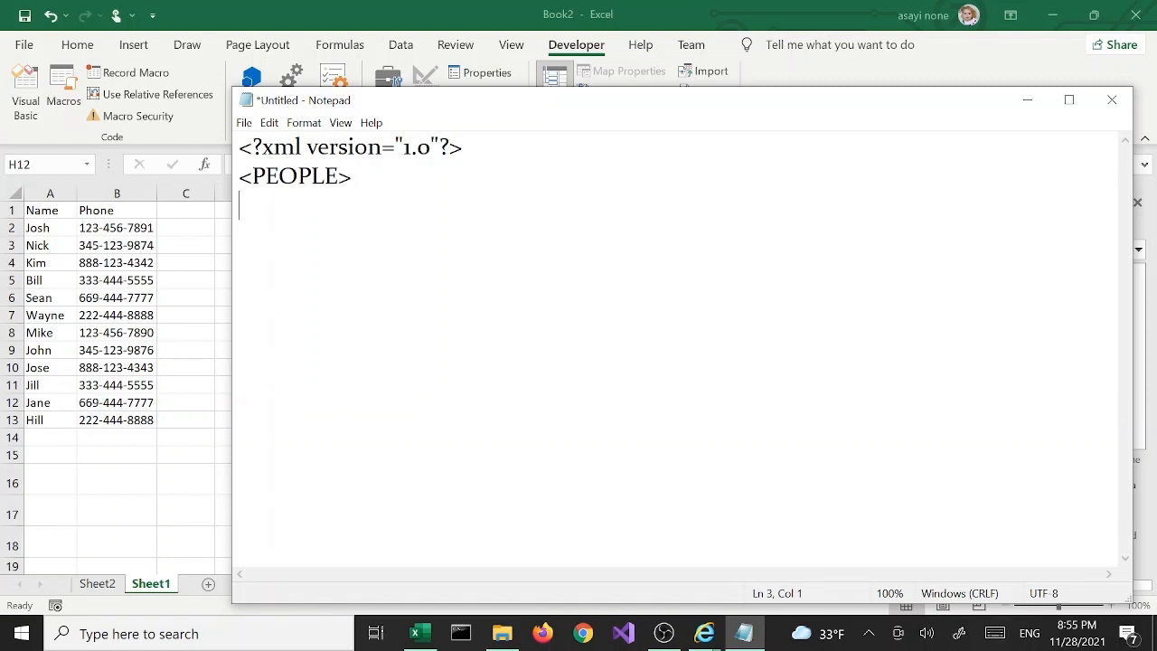
pyautogui.write('<Per')
pyautogui.press('BackSpace')
pyautogui.press('BackSpace')
pyautogui.write('ERSON>')
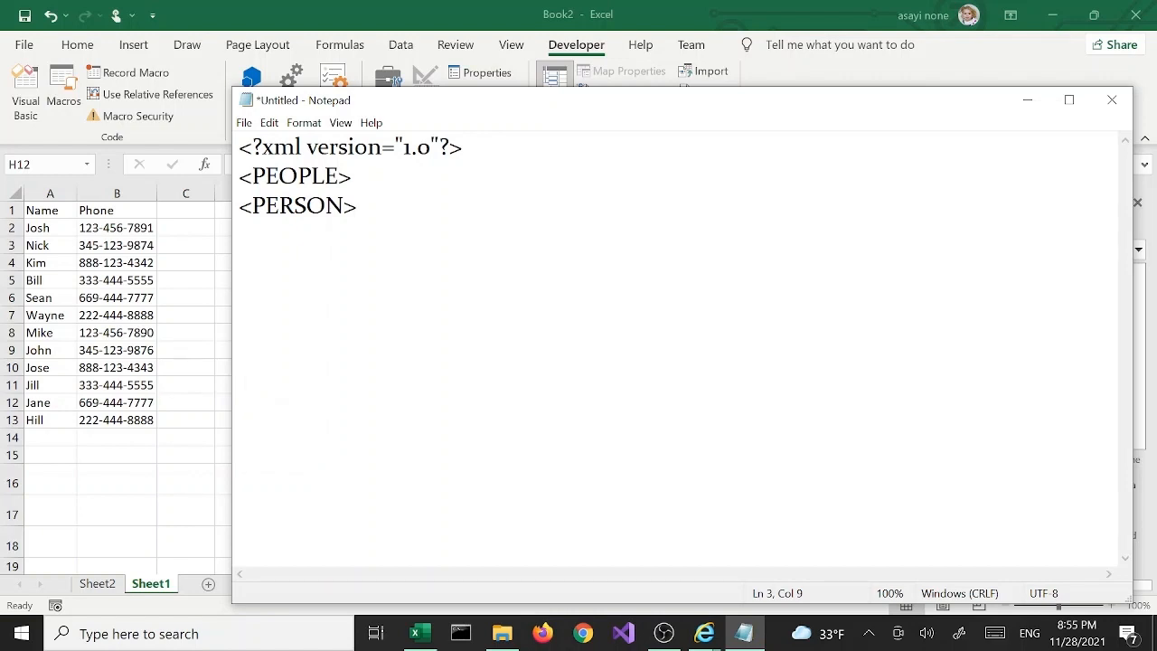
# - Enter the first person's name after the <PERSON> tag and close it with </PERSON>
pyautogui.write('Spongebob')
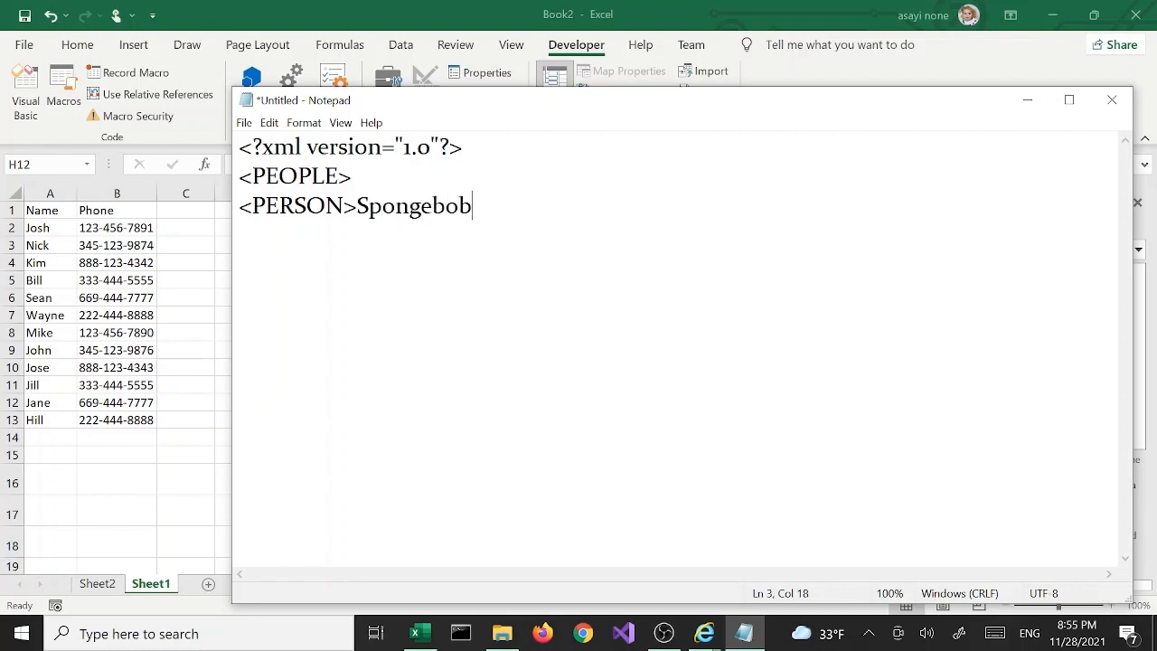
pyautogui.write('</>')
pyautogui.press('Return')
pyautogui.click(495, 206)
pyautogui.write('PERSON')
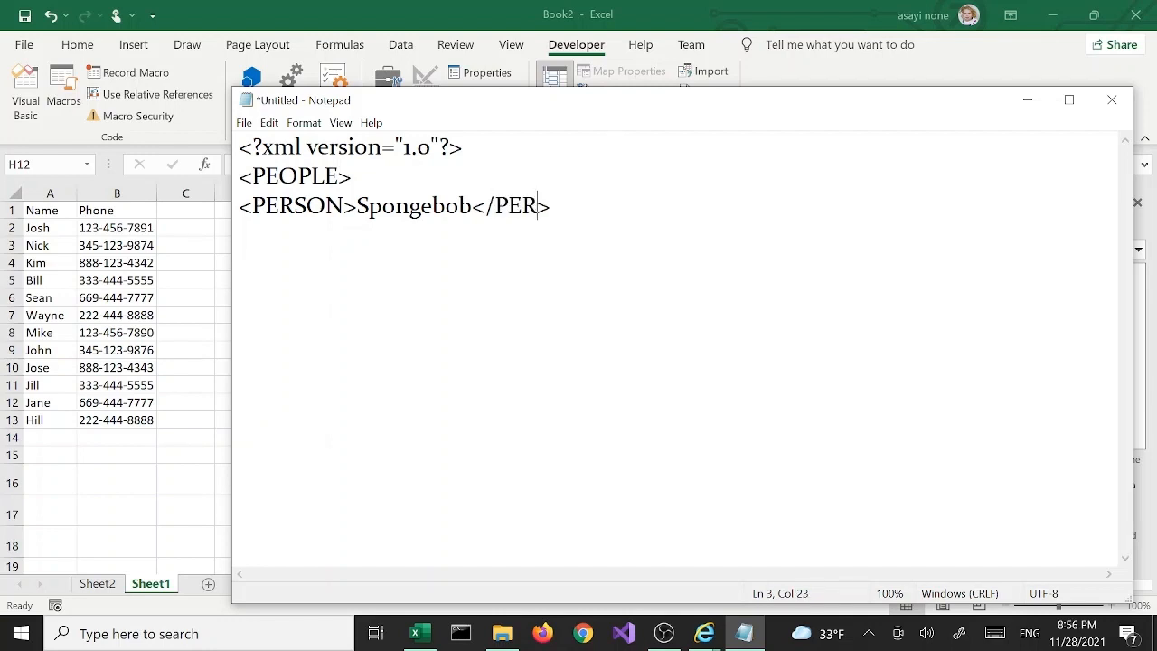
# - Add a CELL element containing the first person's phone number on the line below the name
pyautogui.press('Right')
pyautogui.press('Right')
pyautogui.write('<CELL>')
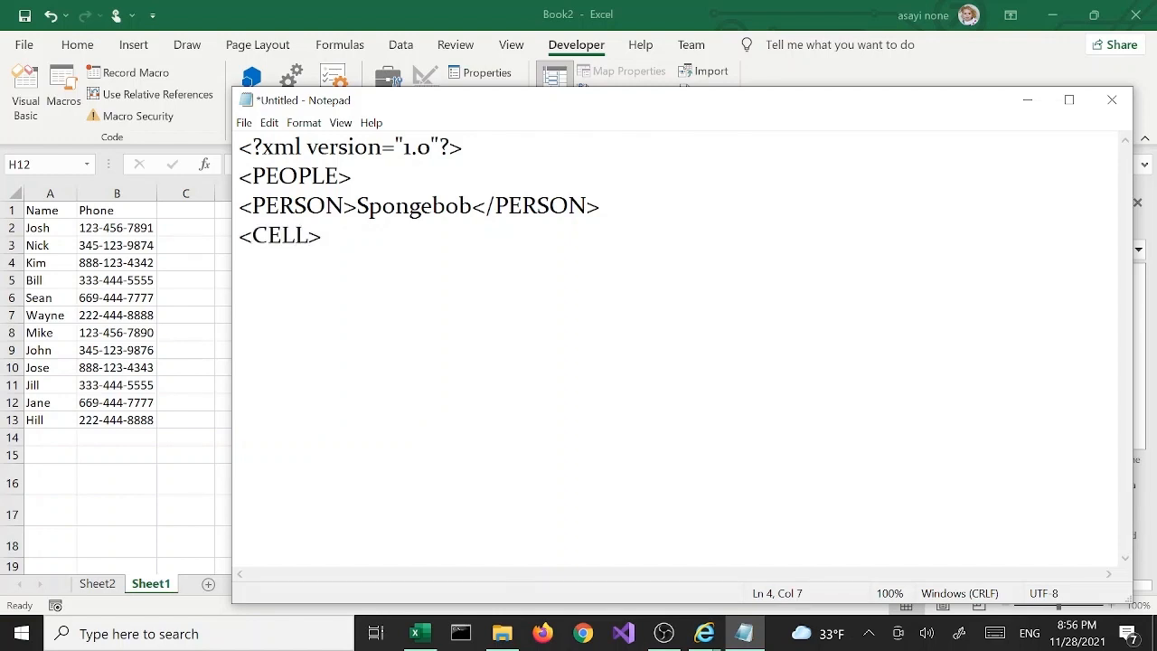
pyautogui.write('111-111-1111</')
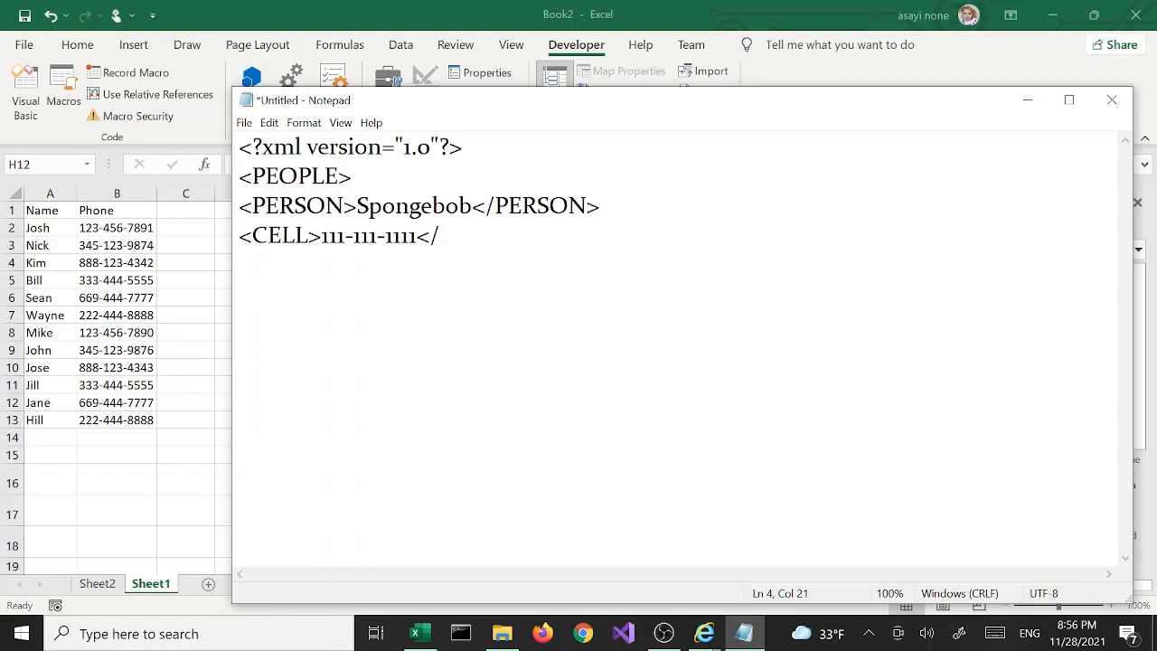
pyautogui.write('CELL>')
pyautogui.press('Return')
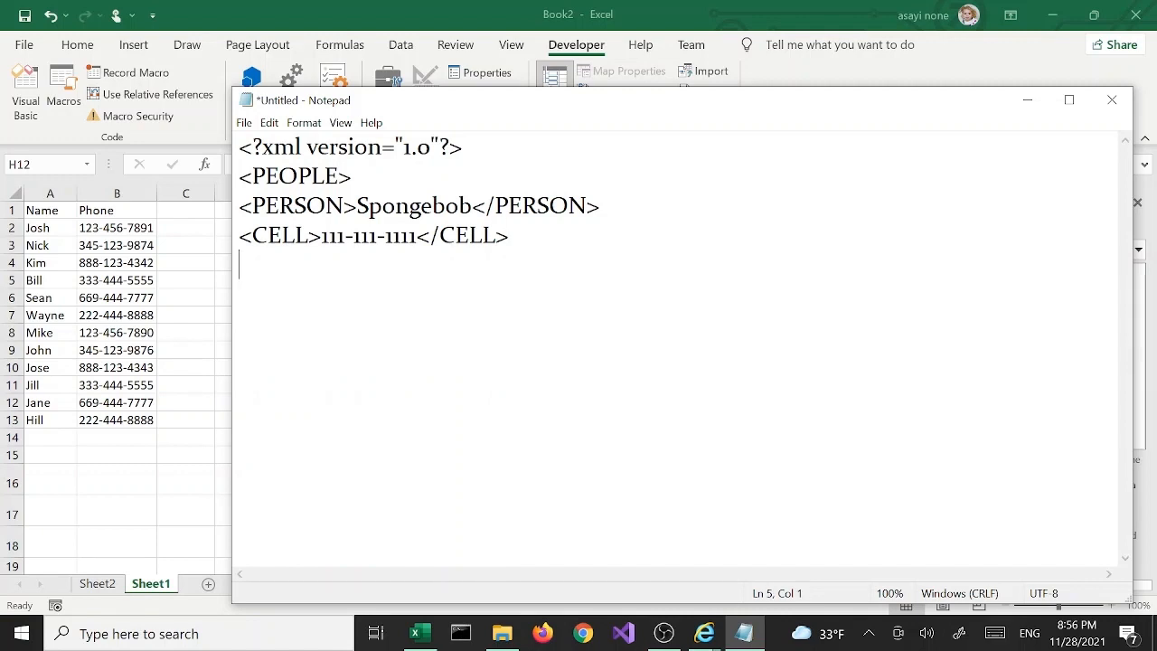
# - Put the person's name on its own line below <PERSON> and precede it with a <NAME> tag
pyautogui.write('<')
pyautogui.click(357, 206)
pyautogui.press('Return')
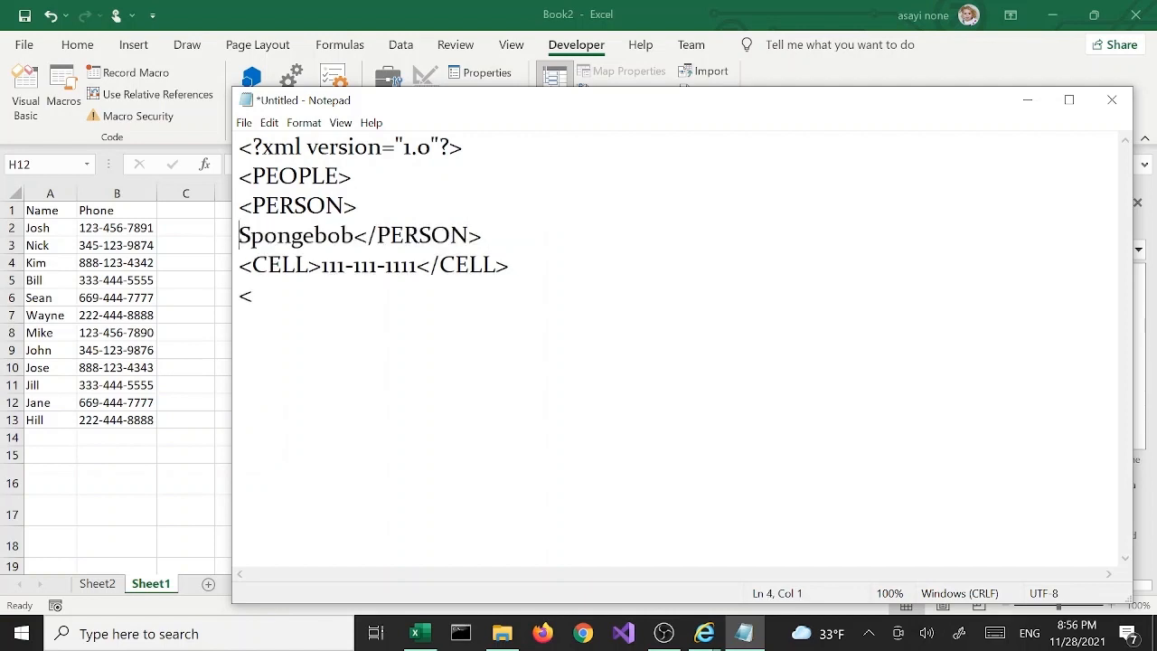
pyautogui.write('<NAME>')
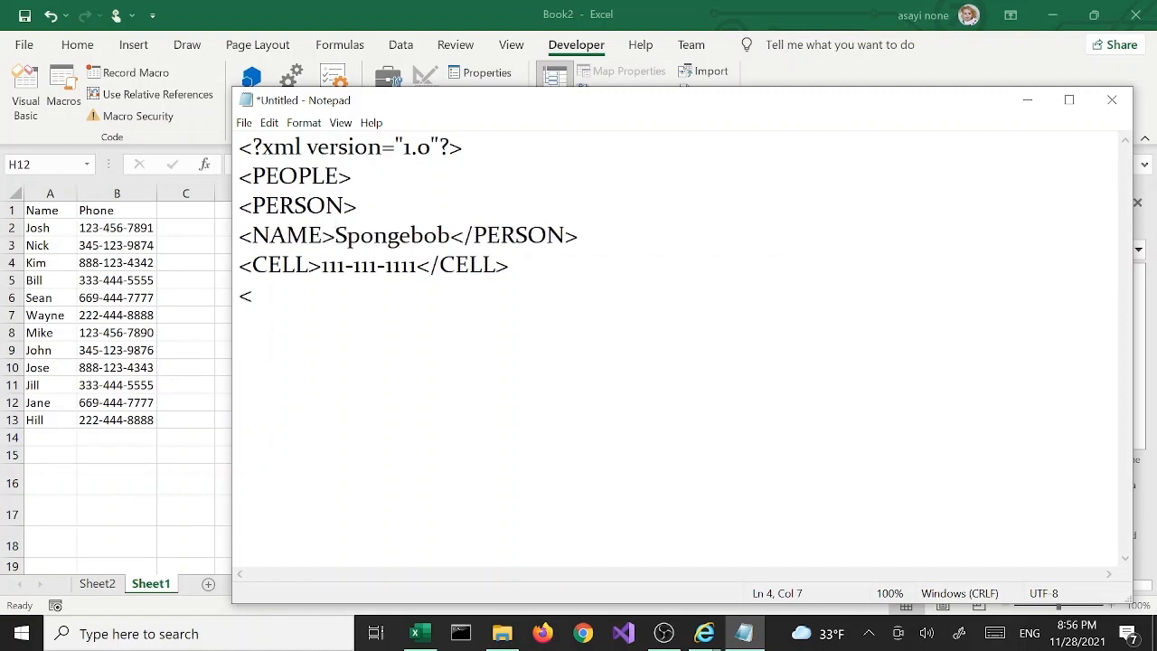
# - Move the </PERSON> closing tag from the name line to the last line, below the CELL element
pyautogui.hotkey('ctrl', 'Right')
pyautogui.hotkey('ctrl', 'shift', 'Right')
pyautogui.hotkey('ctrl', 'shift', 'Right')
pyautogui.hotkey('ctrl', 'shift', 'Right')
pyautogui.hotkey('ctrl', 'c')
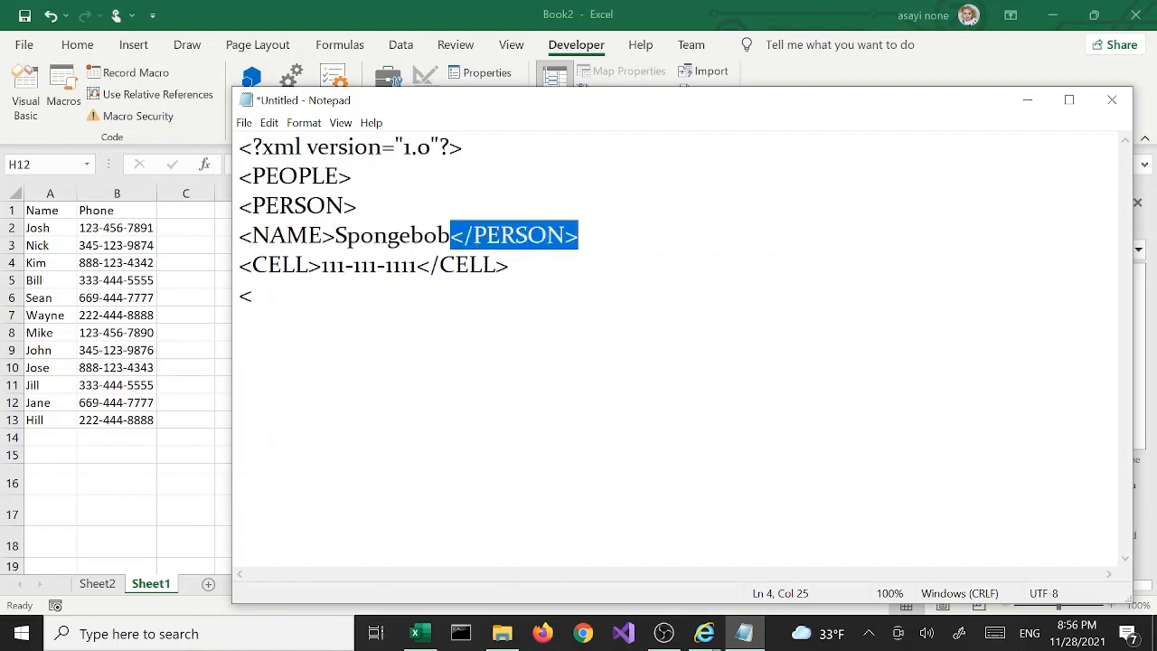
pyautogui.press('Delete')
pyautogui.hotkey('ctrl', 'End')
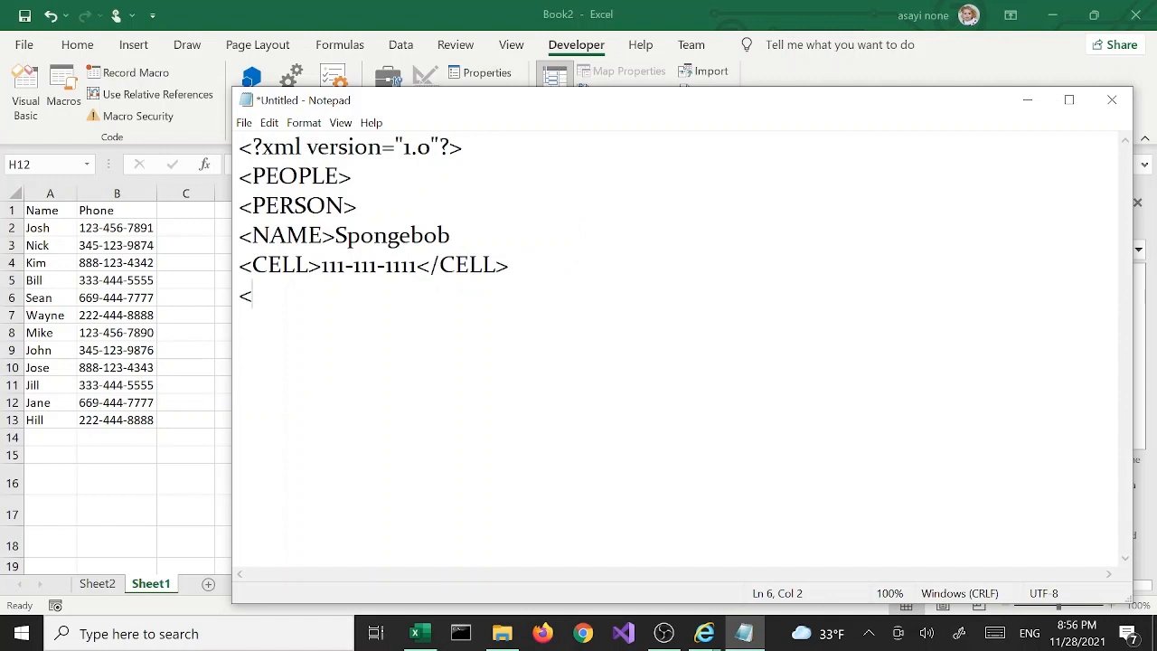
pyautogui.press('Return')
pyautogui.press('BackSpace')
pyautogui.hotkey('ctrl', 'v')
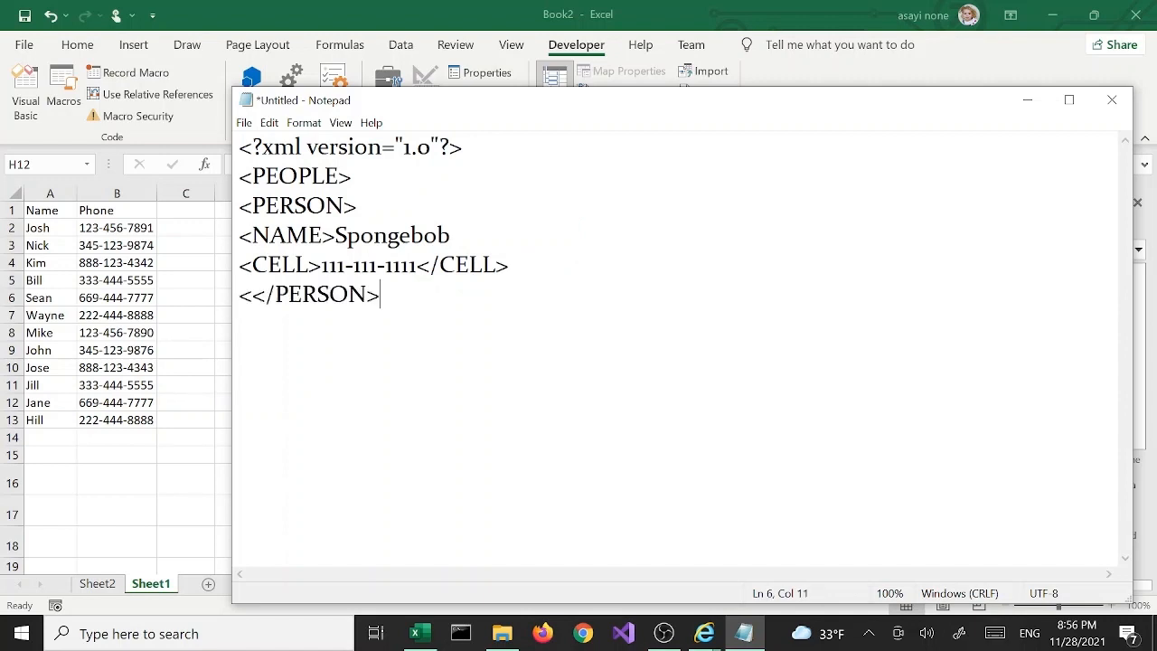
# - Close the name element with </NAME> at the end of the name line
pyautogui.press('Up')
pyautogui.press('Up')
pyautogui.press('End')
pyautogui.write('</NAME>')
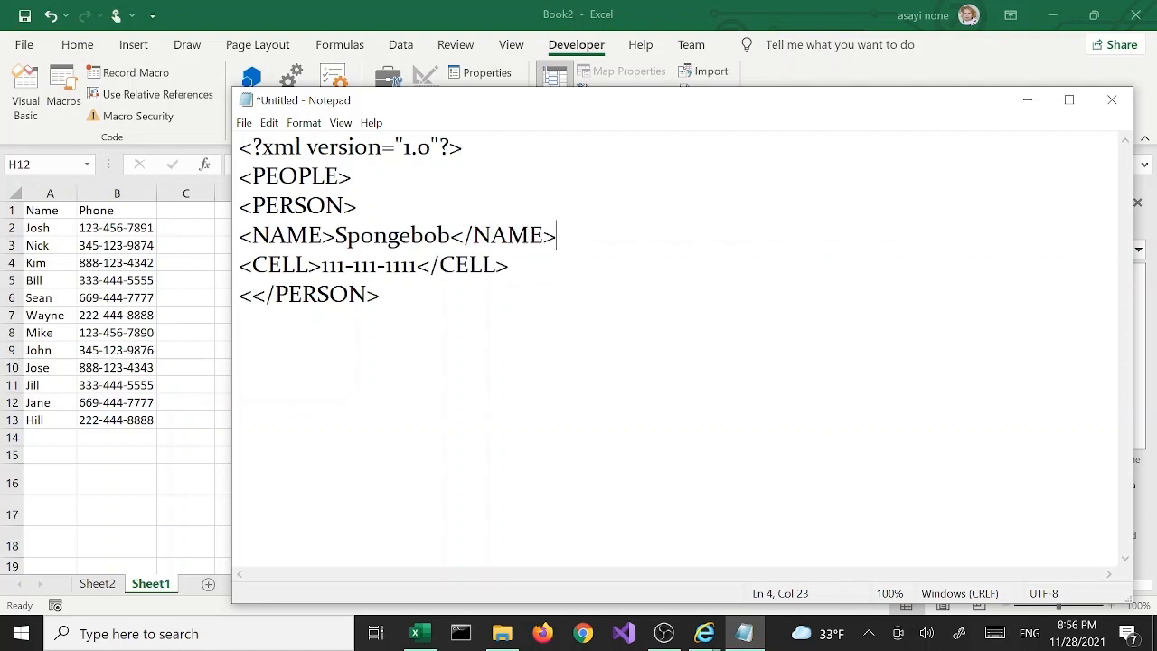
# - Remove the extra < in front of the </PERSON> closing tag
pyautogui.press('Up')
pyautogui.click(302, 294)
pyautogui.press('Left')
pyautogui.press('Left')
pyautogui.press('Left')
pyautogui.press('Left')
pyautogui.press('BackSpace')
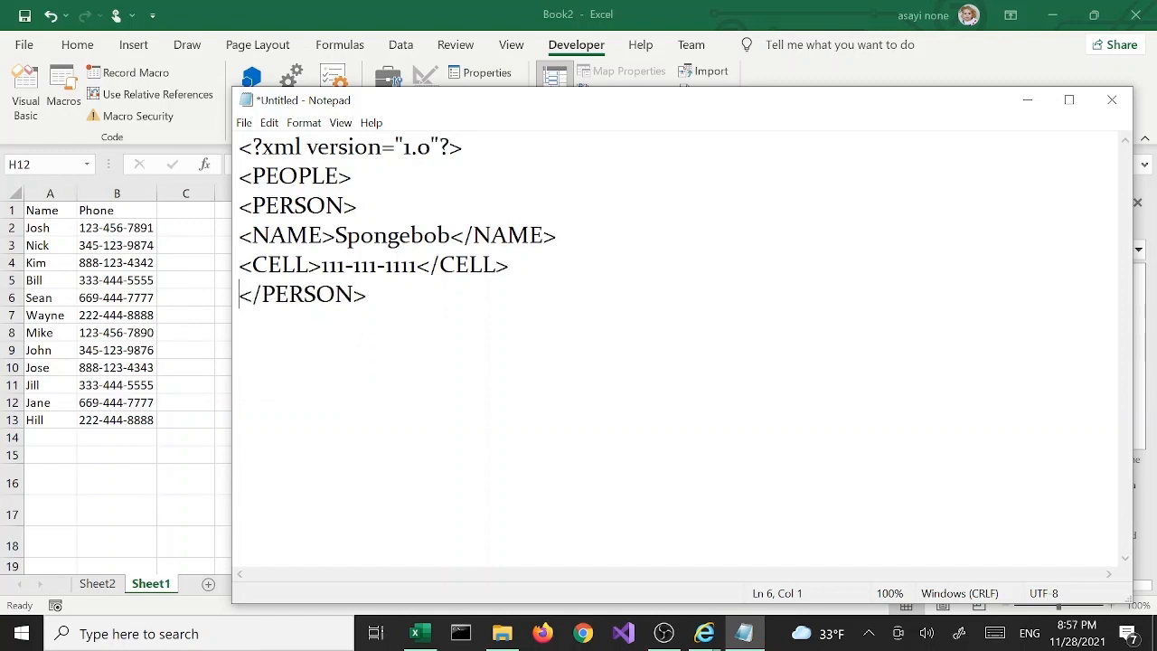
# - Duplicate the complete PERSON block directly below the first one and start a new line after it
pyautogui.press('End')
pyautogui.press('Return')
pyautogui.hotkey('shift', 'Left')
pyautogui.hotkey('shift', 'Left')
pyautogui.hotkey('shift', 'Left')
pyautogui.hotkey('shift', 'Left')
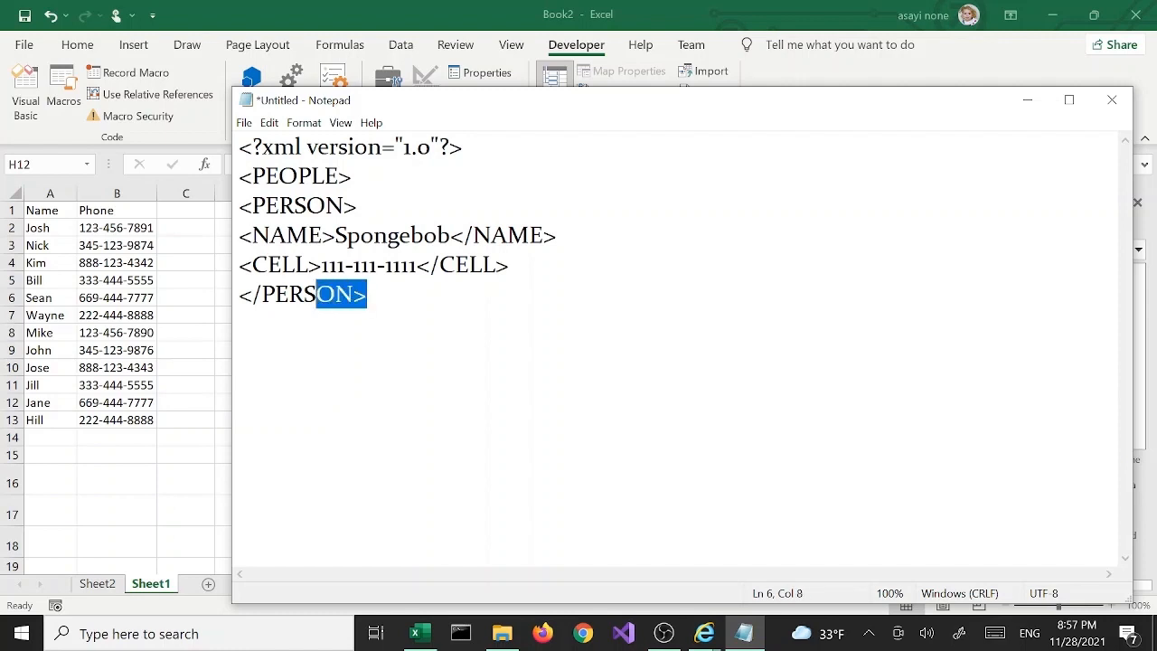
pyautogui.hotkey('shift', 'Home')
pyautogui.hotkey('shift', 'Up')
pyautogui.hotkey('shift', 'Up')
pyautogui.hotkey('shift', 'Up')
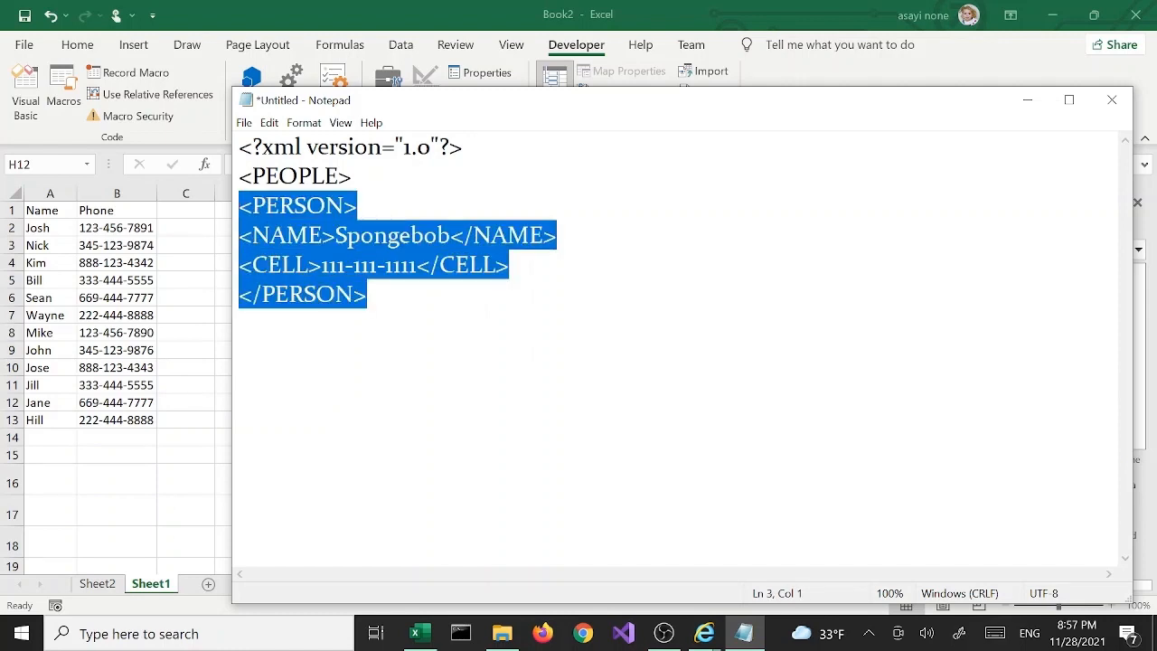
pyautogui.hotkey('ctrl', 'c')
pyautogui.hotkey('ctrl', 'End')
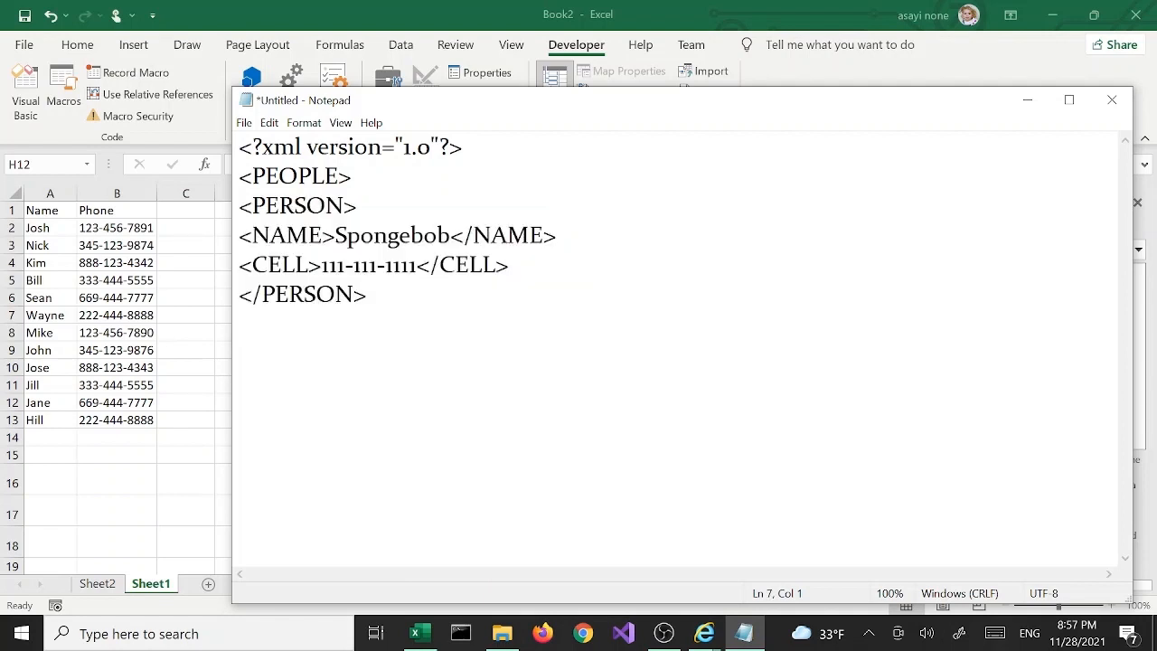
pyautogui.hotkey('ctrl', 'v')
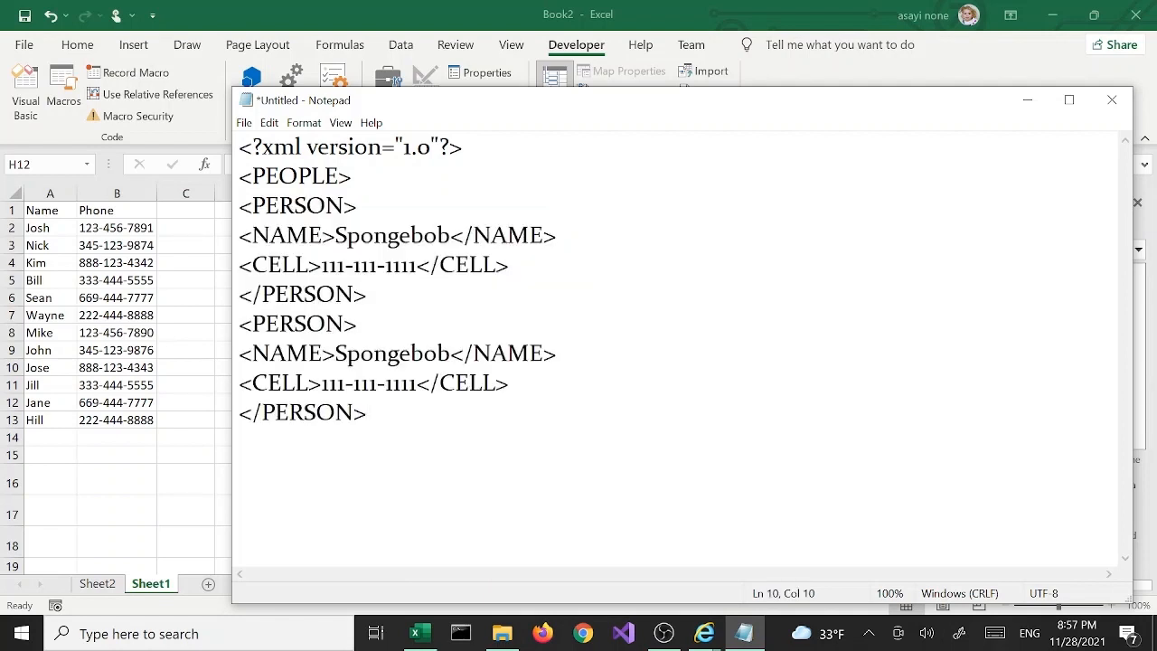
pyautogui.press('Return')
# - Replace the name in the second PERSON block with a different person's name
pyautogui.click(388, 352)
pyautogui.moveTo(451, 353); pyautogui.dragTo(335, 353)
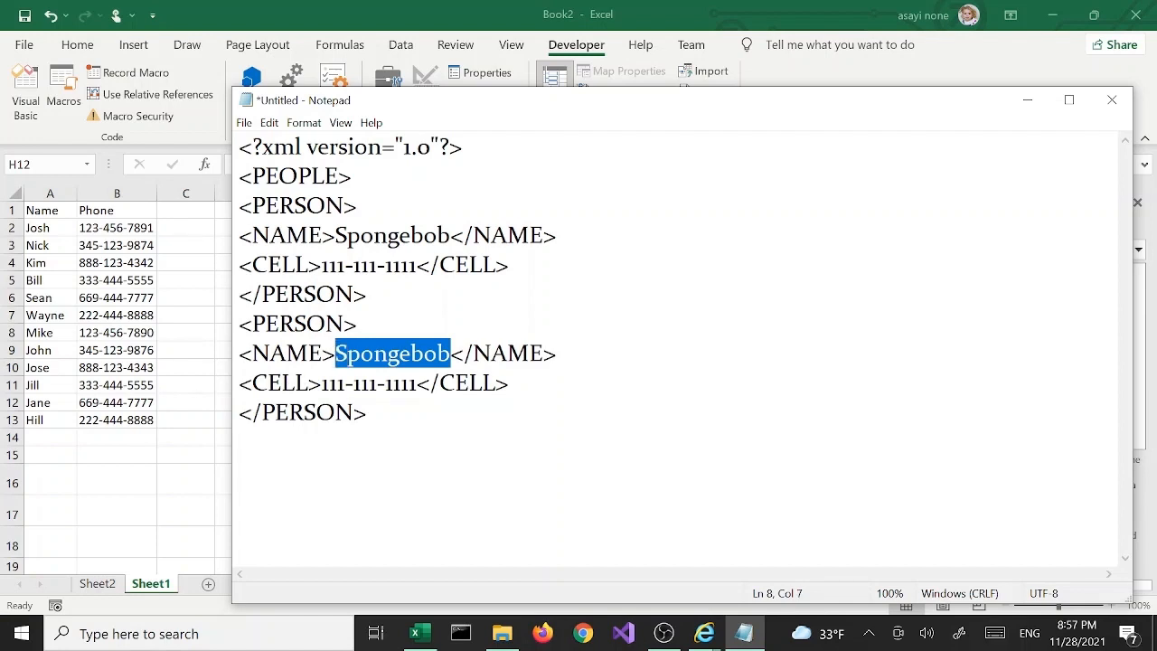
pyautogui.write('Sam')
# - Close the root element with </PEOPLE> on the line below the second PERSON block
pyautogui.click(240, 442)
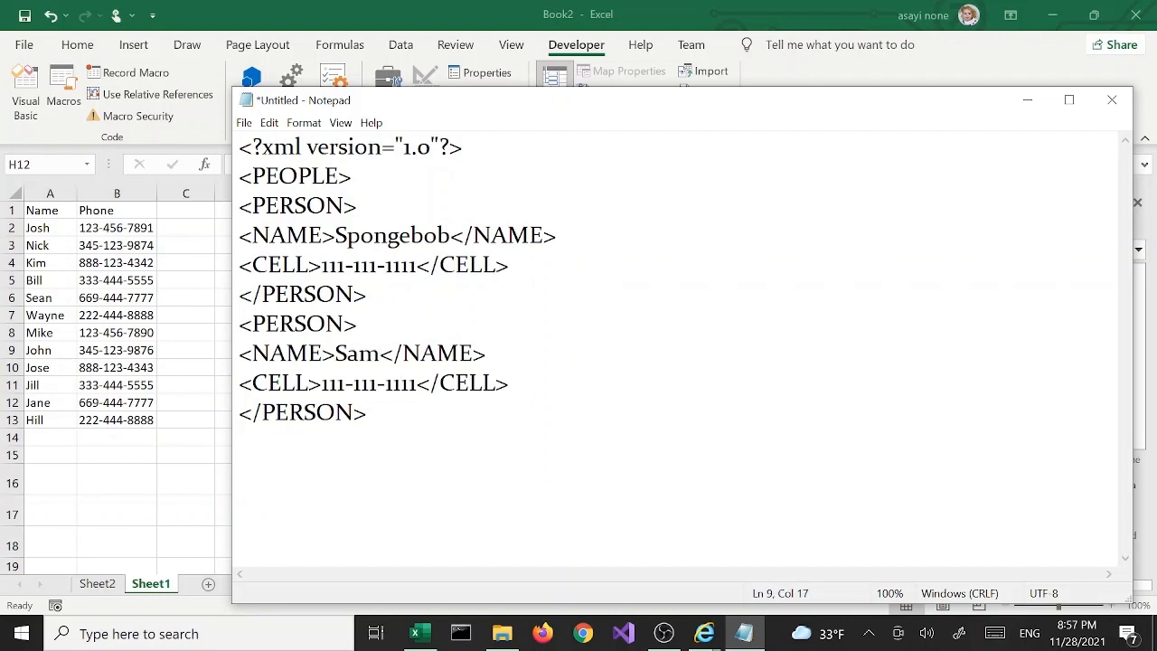
pyautogui.press('Down')
pyautogui.write('/PEOPLE>')
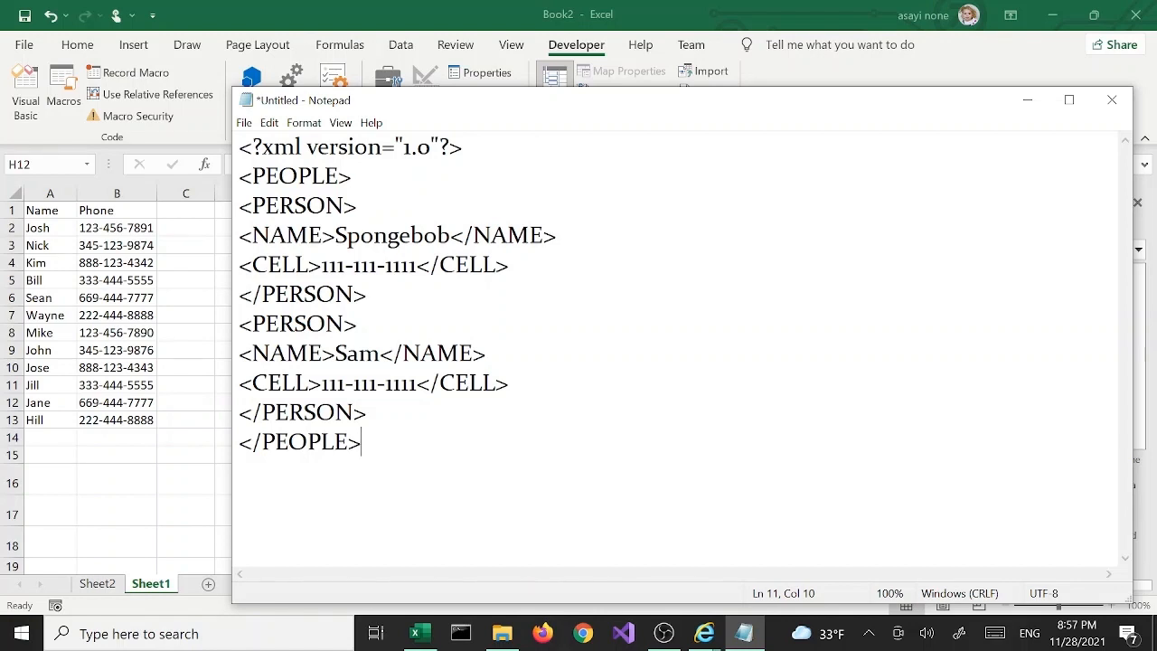
# - Save the XML text in the Desktop xml folder as PersonSchema.xml, using the All Files type and UTF-8 encoding
pyautogui.click(310, 176)
pyautogui.click(244, 123)
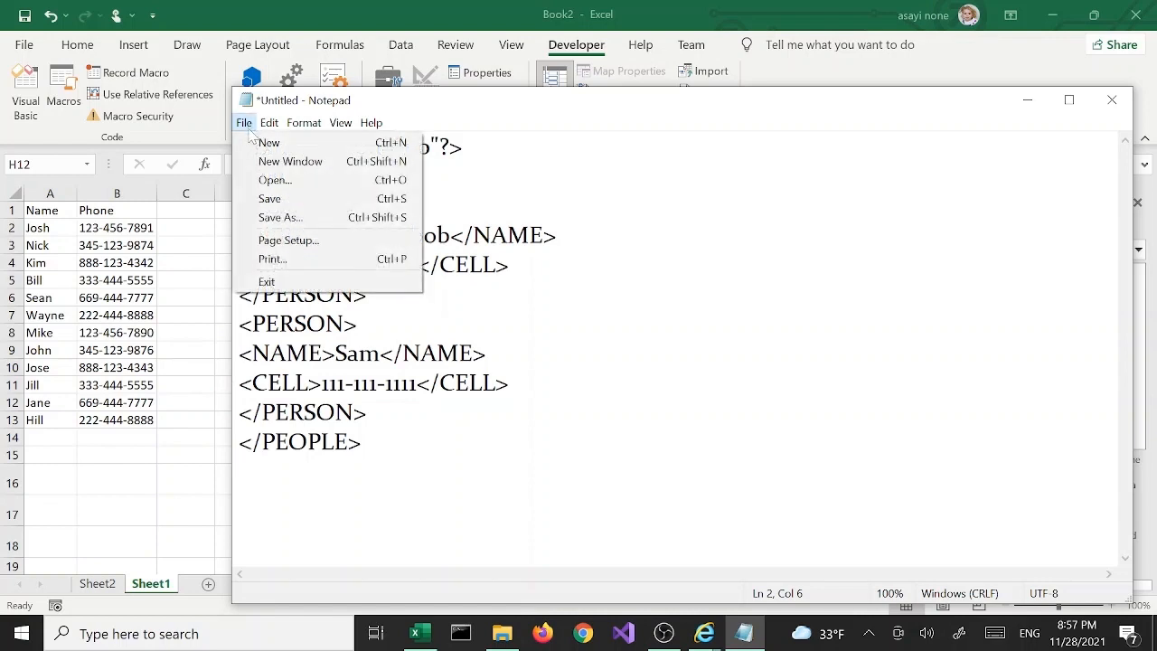
pyautogui.click(303, 219)
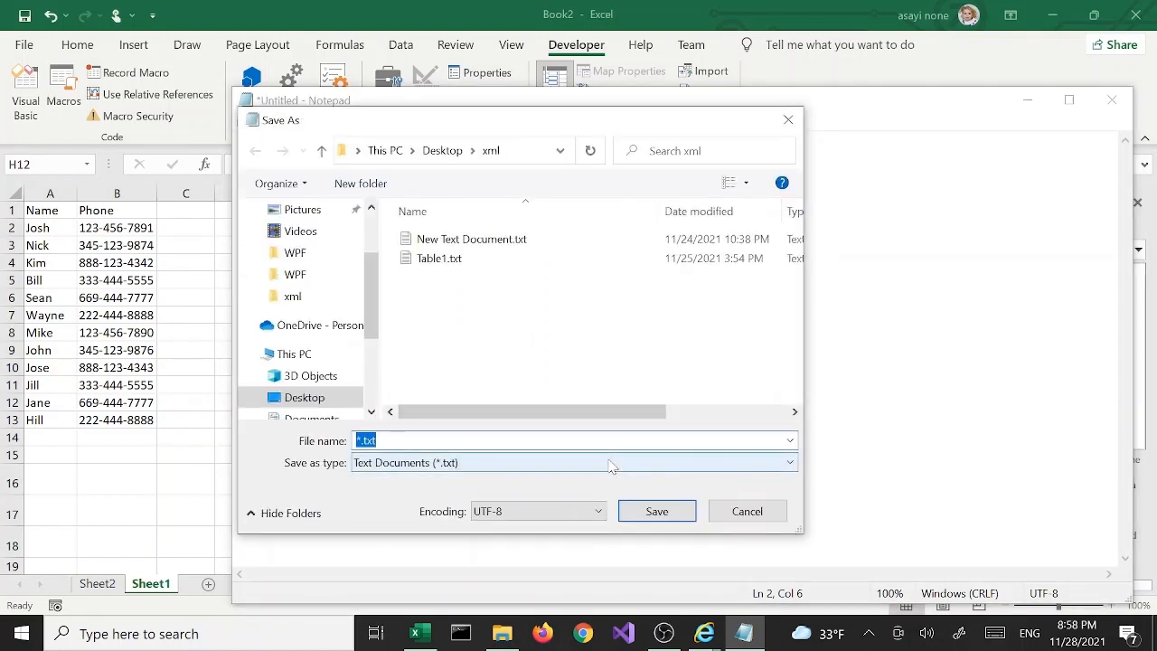
pyautogui.write('PersonSchema')
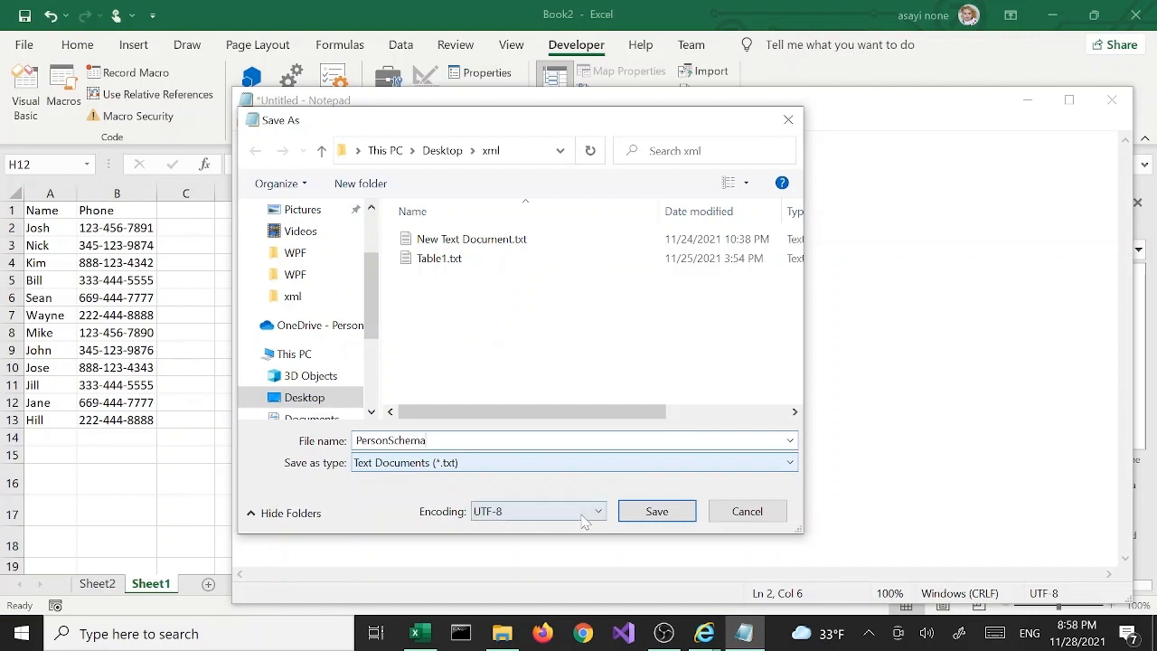
pyautogui.click(645, 462)
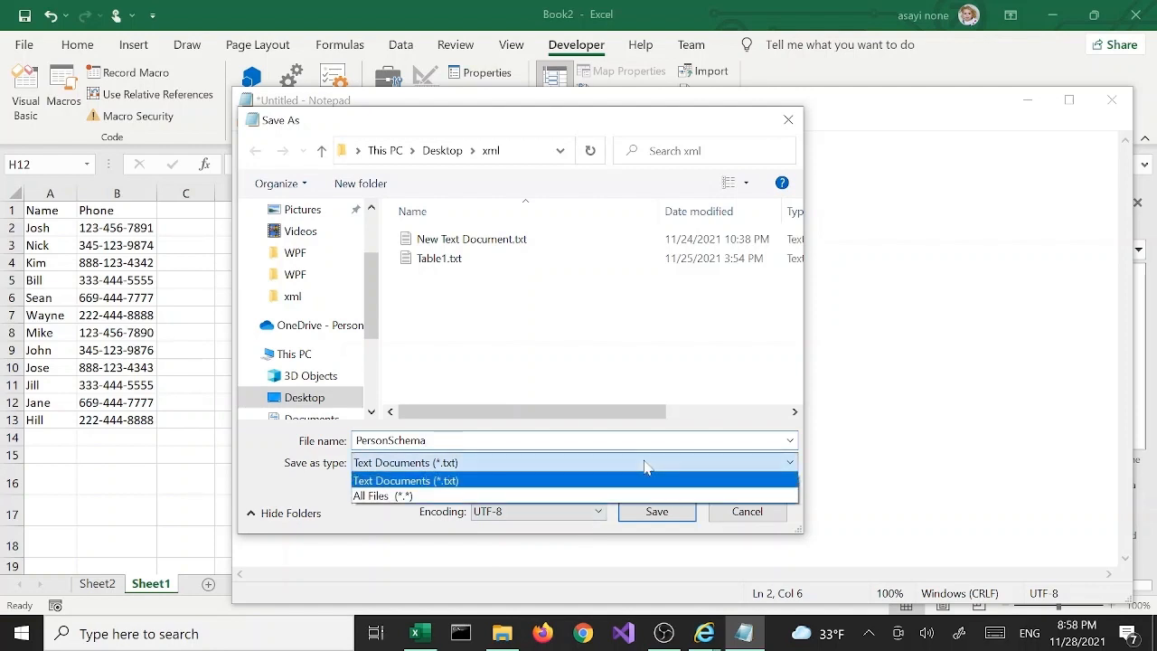
pyautogui.click(469, 496)
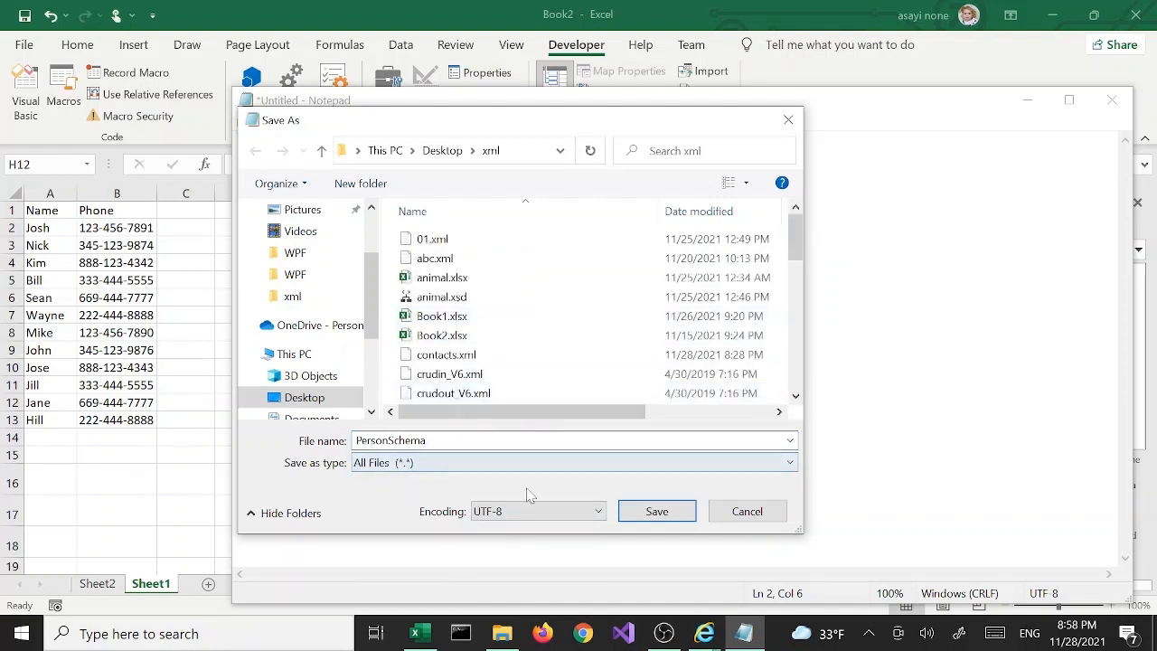
pyautogui.click(490, 441)
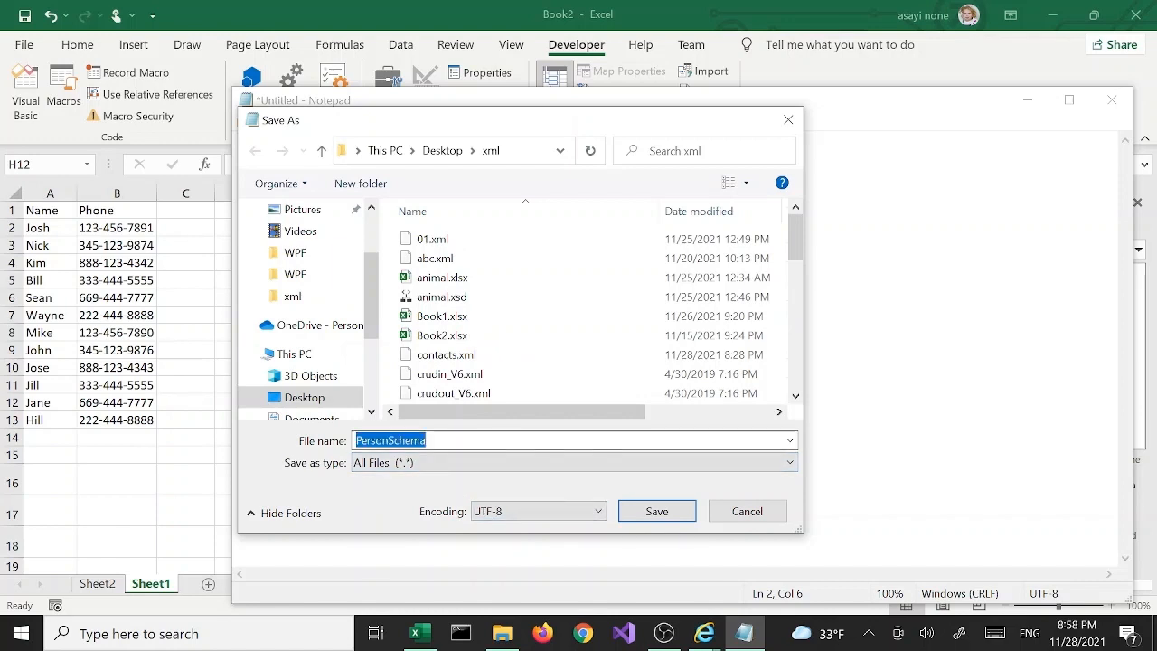
pyautogui.click(491, 441)
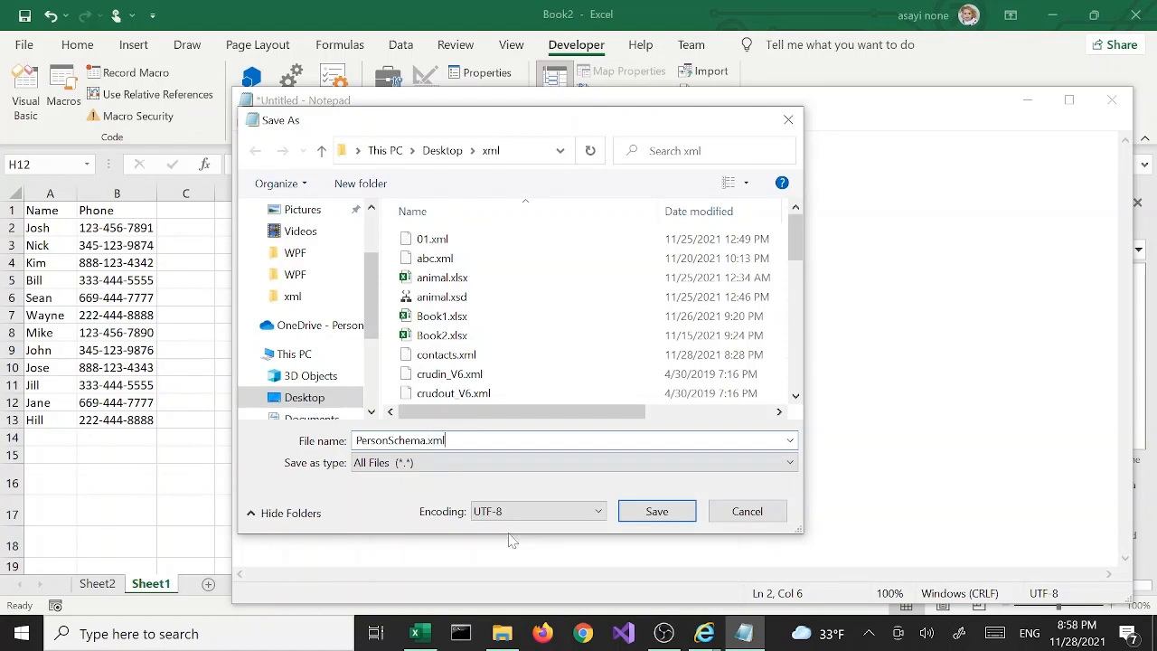
pyautogui.click(657, 512)
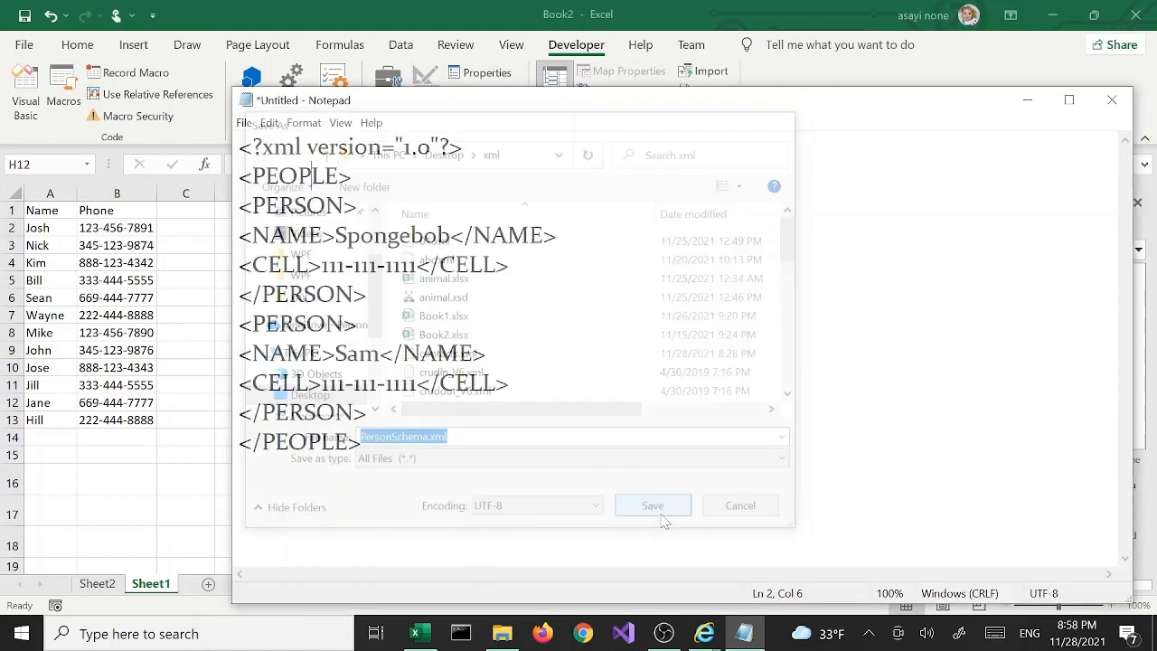
# - Switch to Excel and add PersonSchema.xml as a new XML map in the workbook, letting Excel create the schema from its data
pyautogui.hotkey('alt', 'Tab')
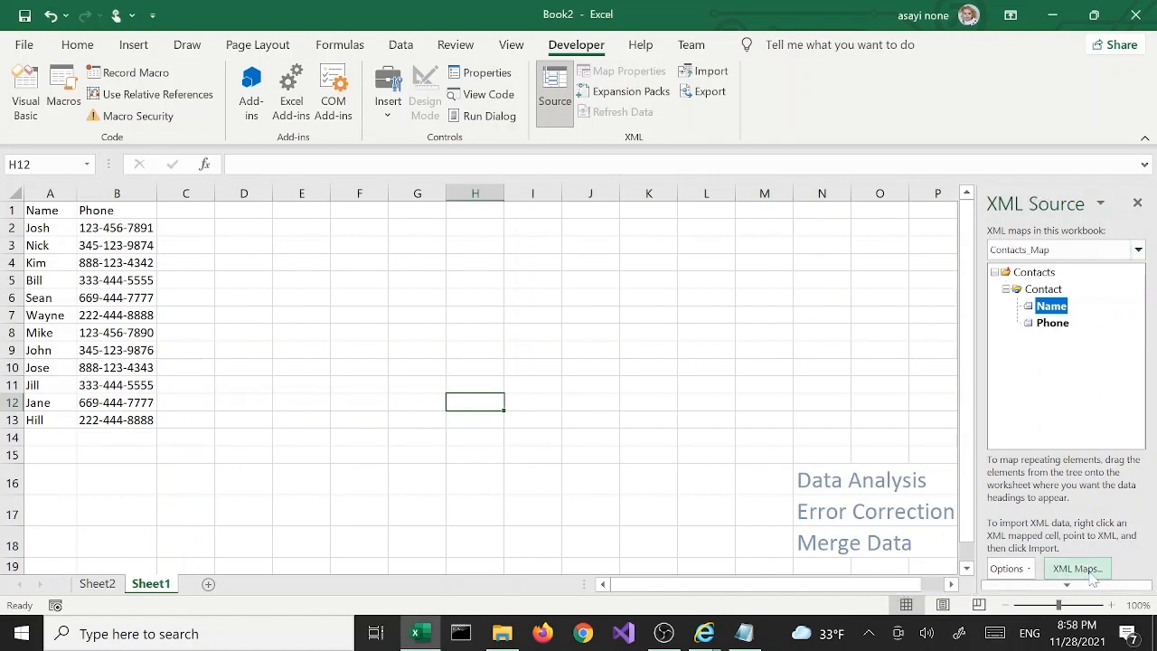
pyautogui.scroll(-1, 1089, 560)
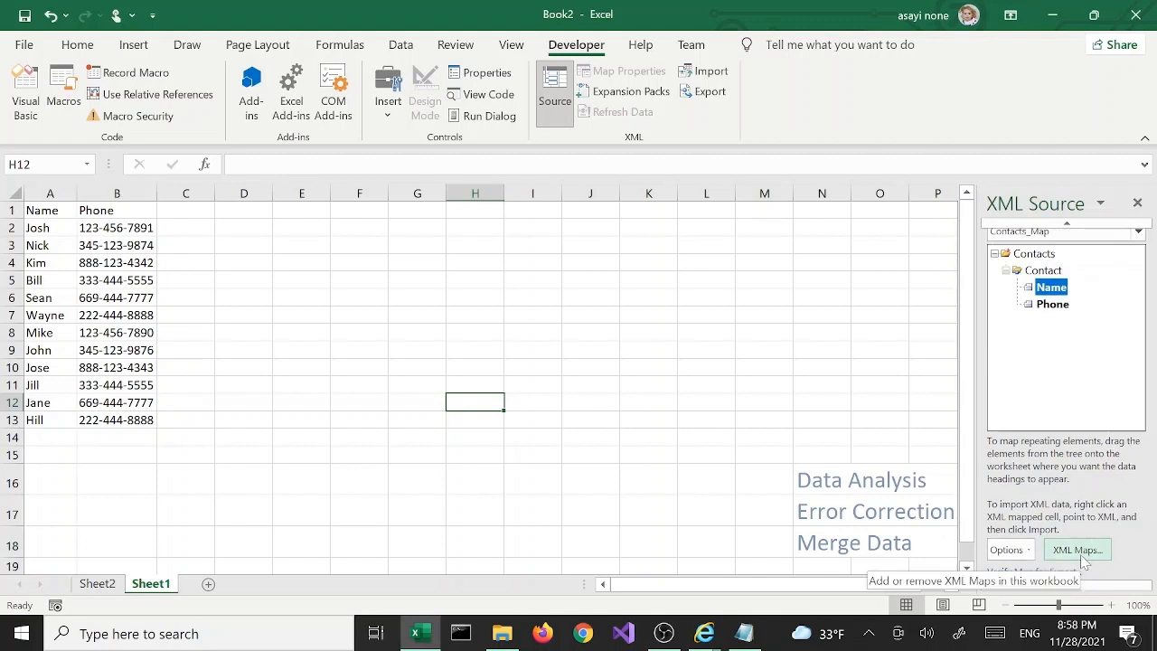
pyautogui.click(1084, 559)
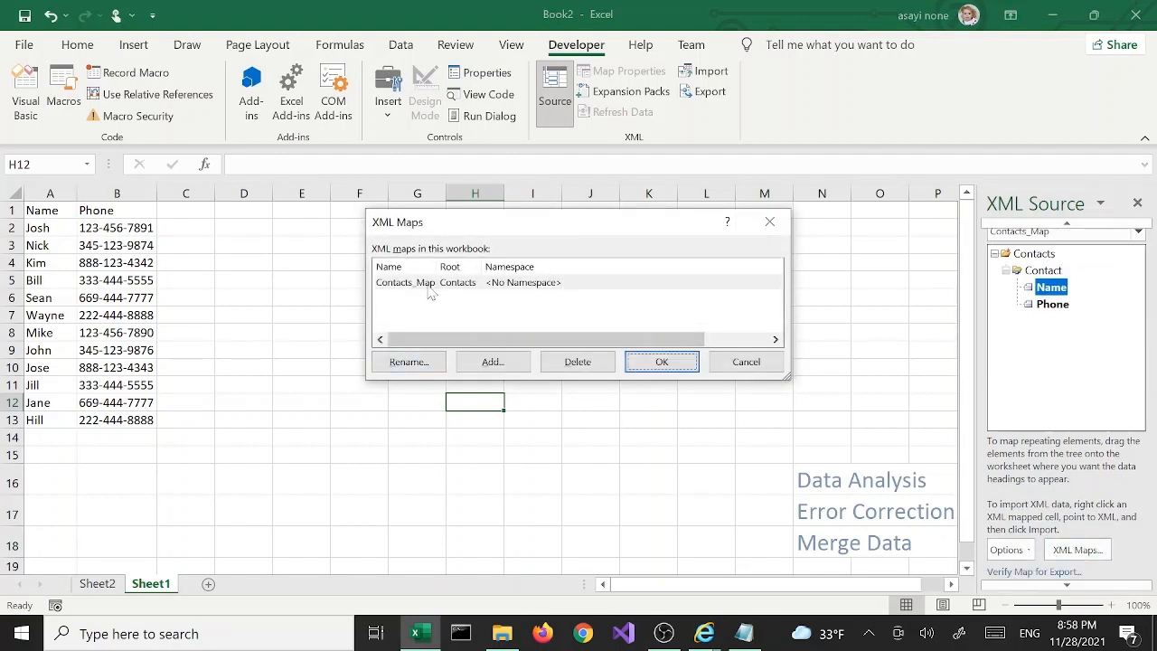
pyautogui.click(430, 286)
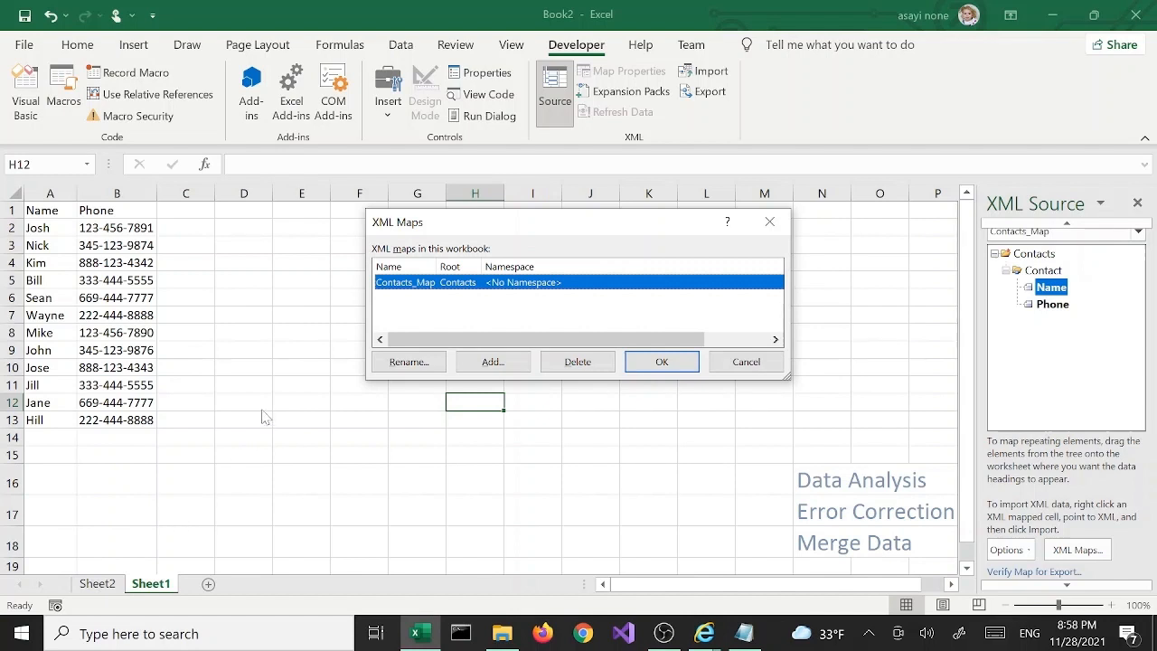
pyautogui.click(495, 363)
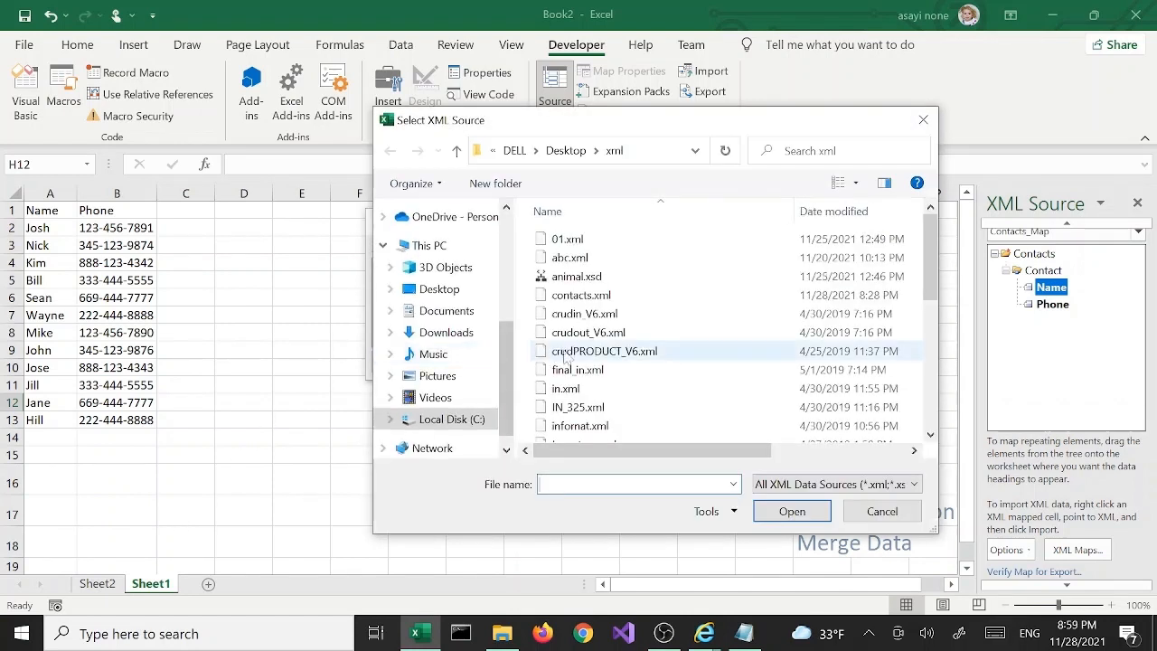
pyautogui.moveTo(928, 275); pyautogui.dragTo(928, 433)
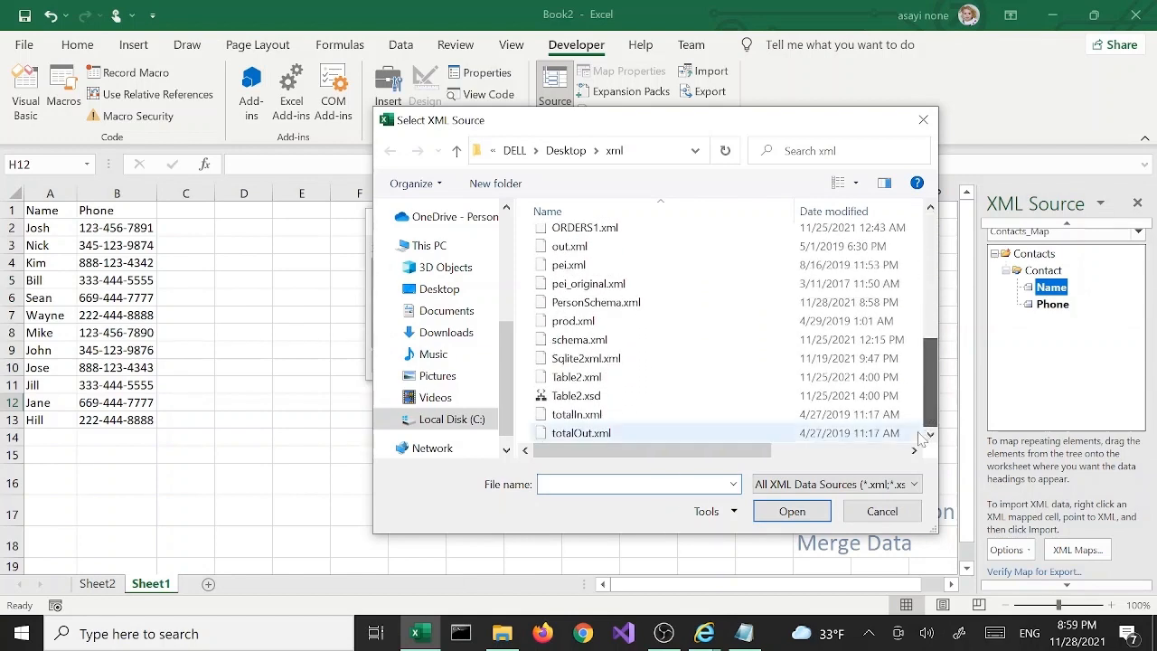
pyautogui.click(613, 307)
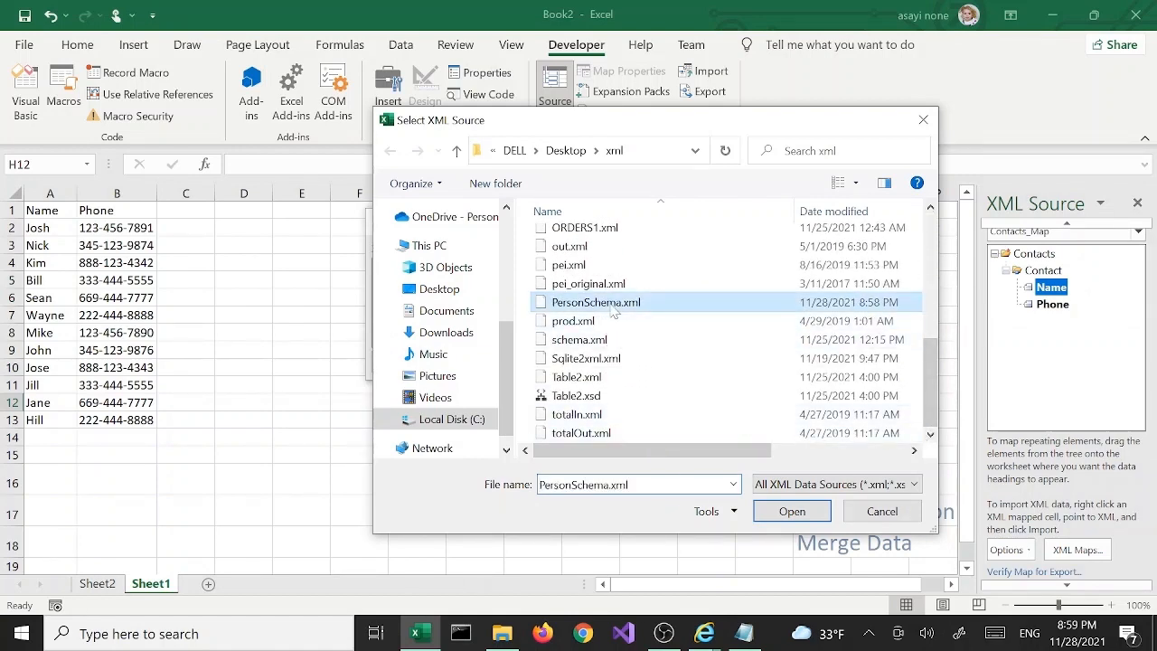
pyautogui.click(792, 515)
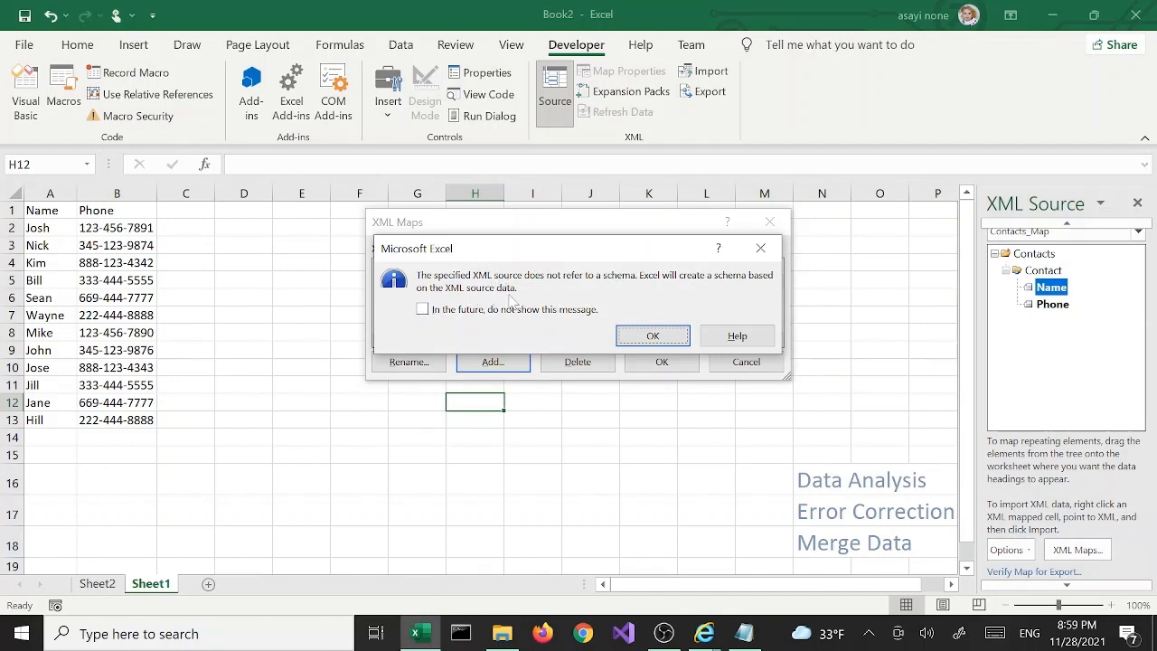
pyautogui.click(658, 335)
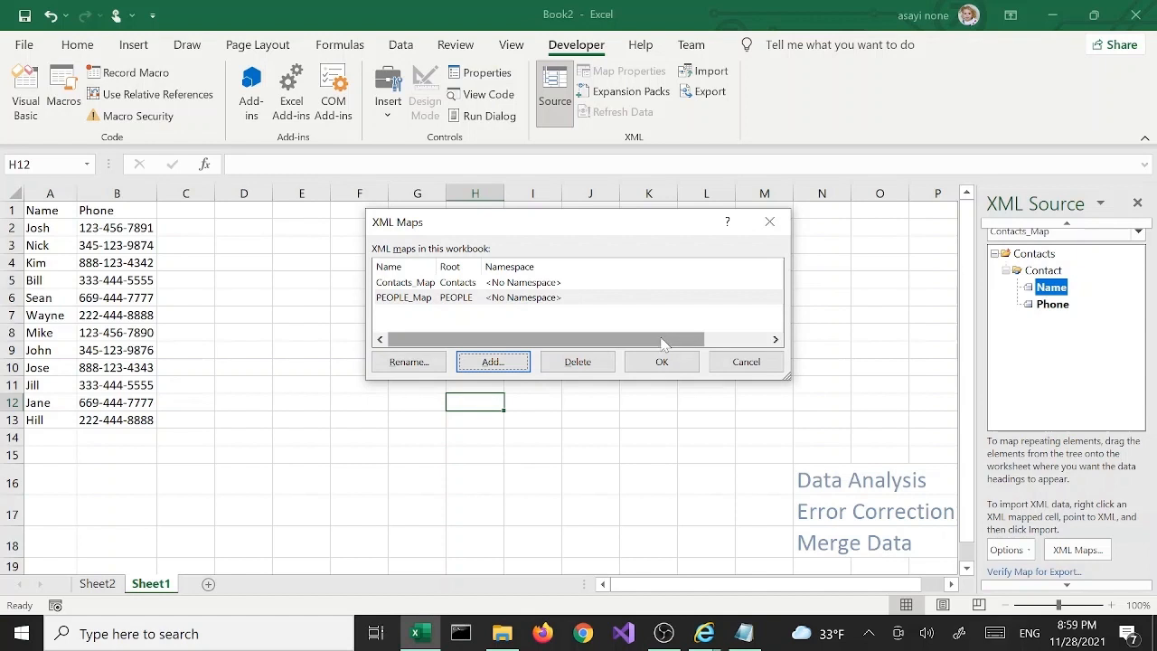
pyautogui.click(461, 301)
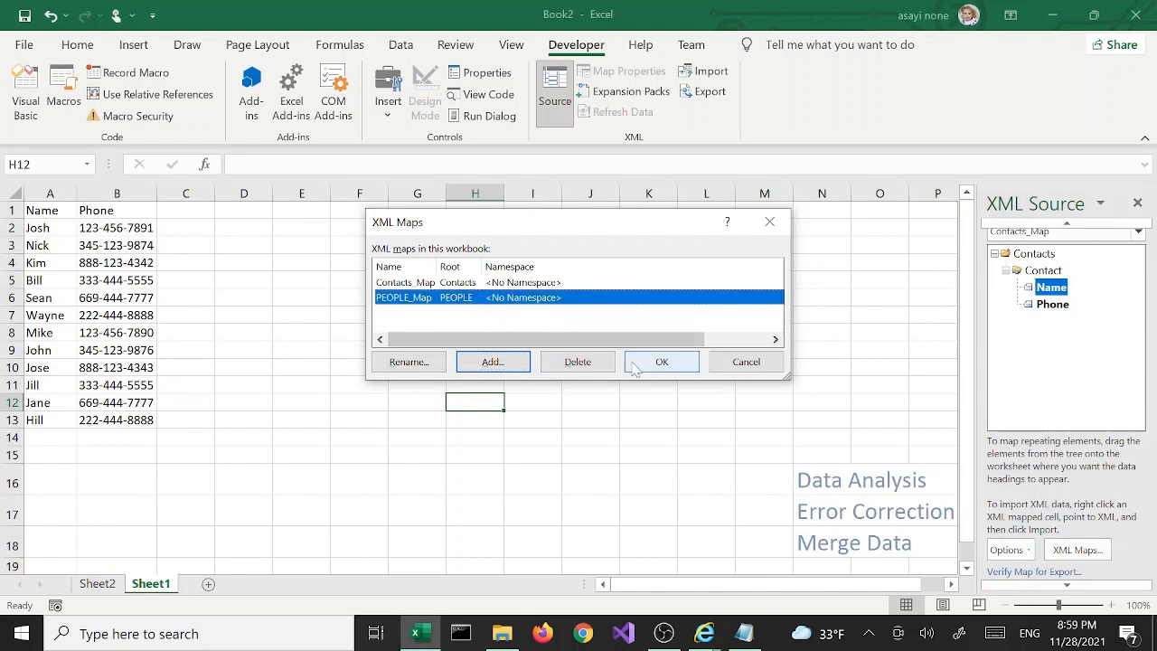
pyautogui.click(663, 365)
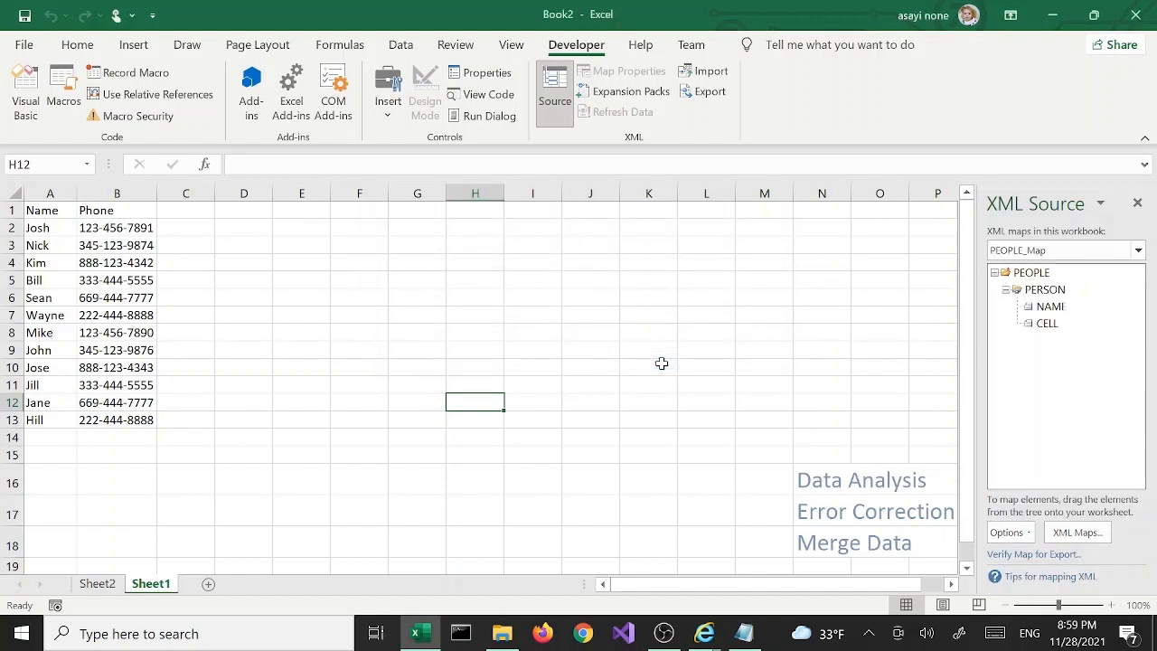
# - Map the PERSON element with its NAME and CELL fields onto the Name and Phone list starting at cell A1
pyautogui.click(1046, 325)
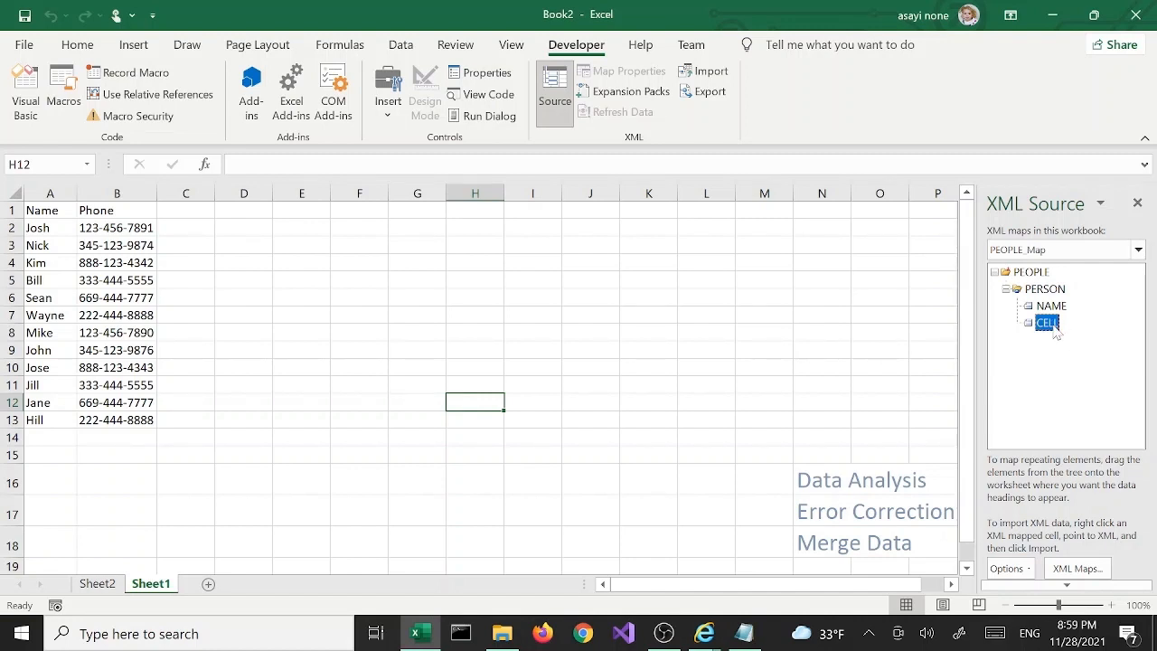
pyautogui.moveTo(1056, 332); pyautogui.dragTo(34, 211)
pyautogui.click(1048, 290)
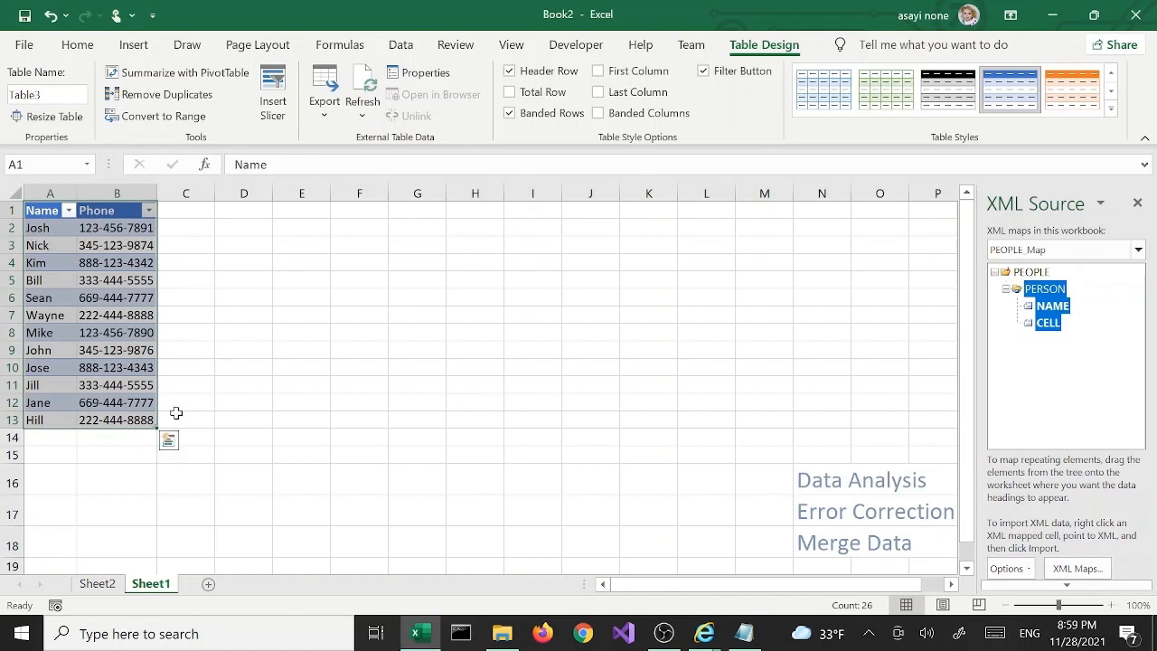
# - Examine which table columns the NAME, CELL and PERSON elements of the PEOPLE map are linked to
pyautogui.click(119, 370)
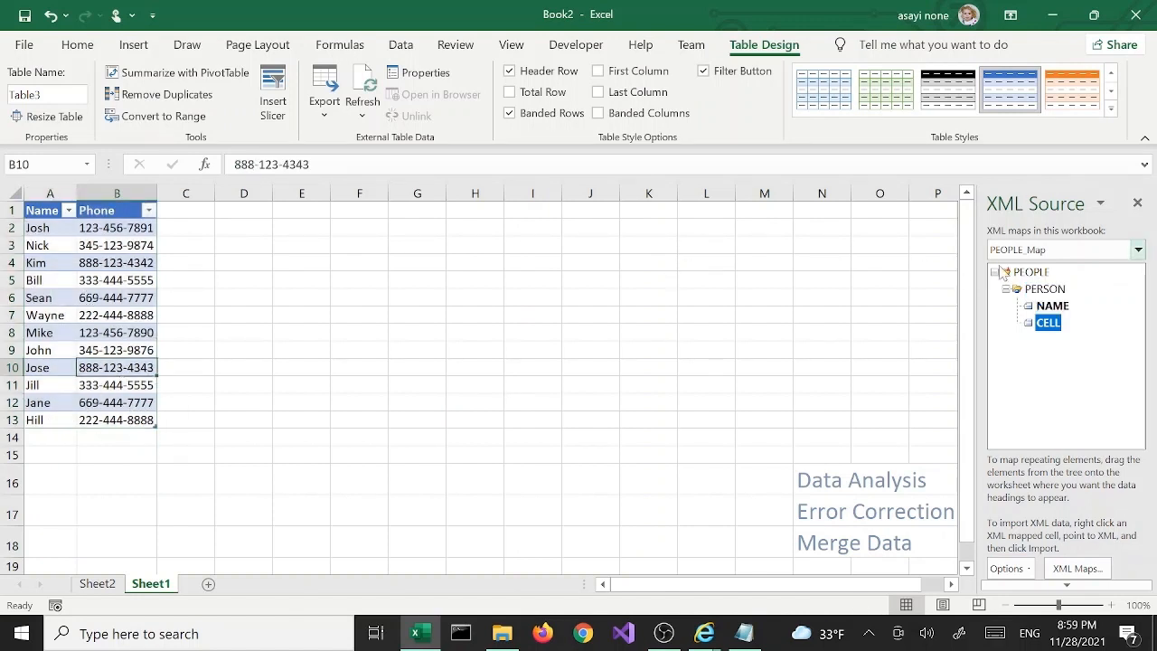
pyautogui.click(1052, 307)
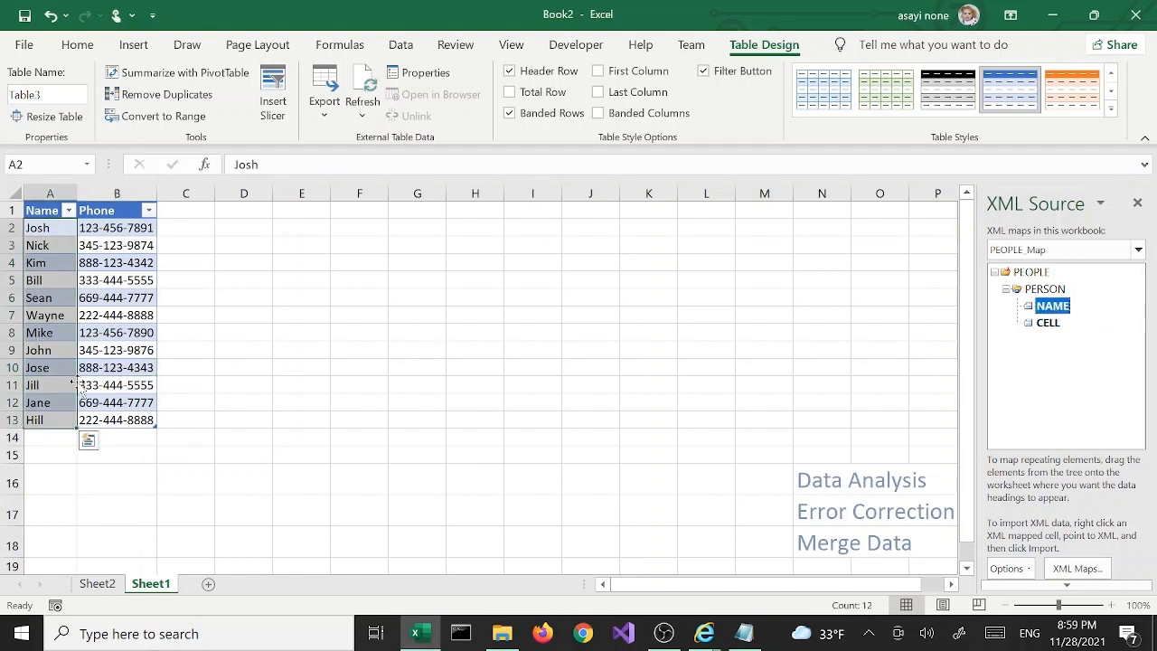
pyautogui.click(1048, 322)
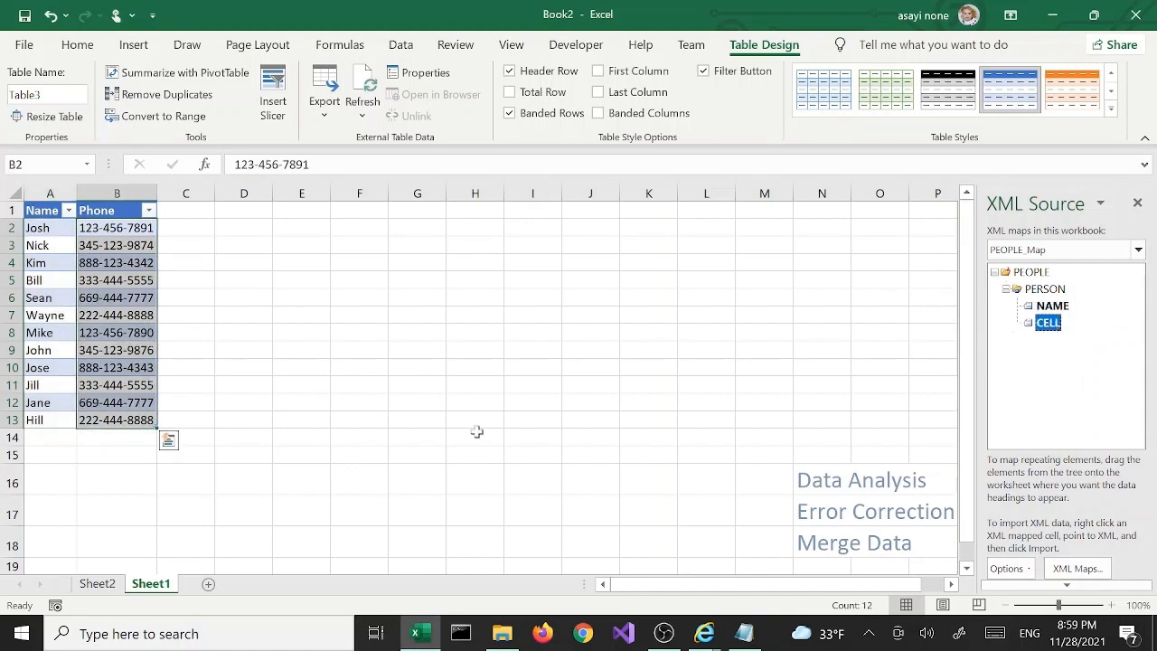
pyautogui.click(1039, 289)
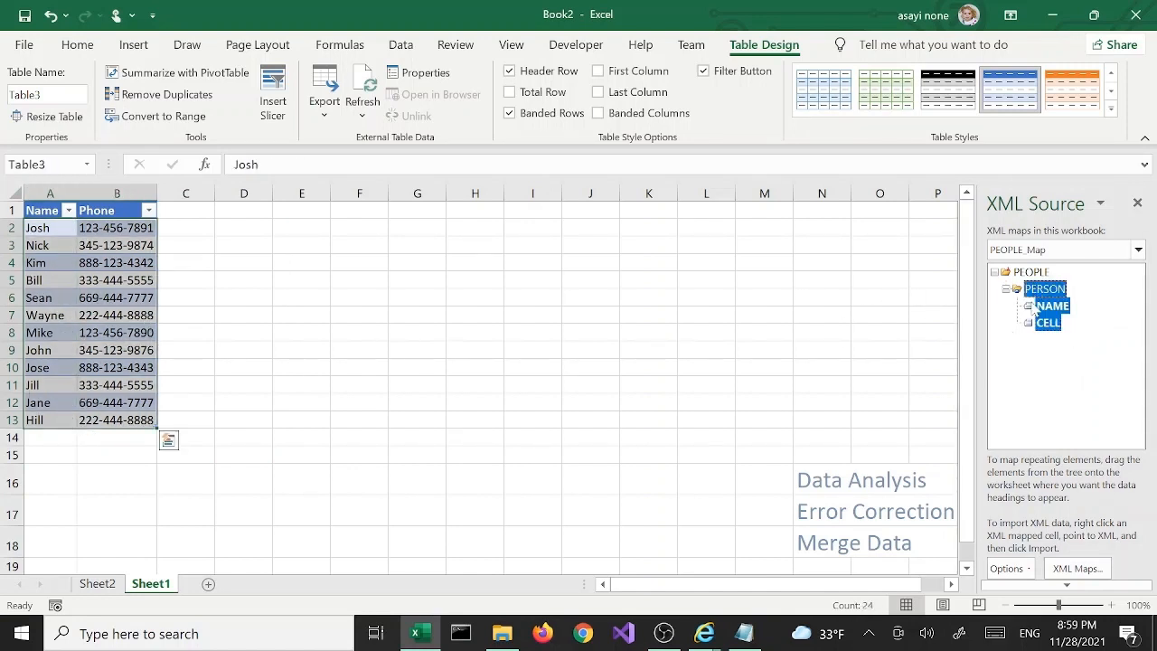
pyautogui.click(517, 495)
pyautogui.click(224, 436)
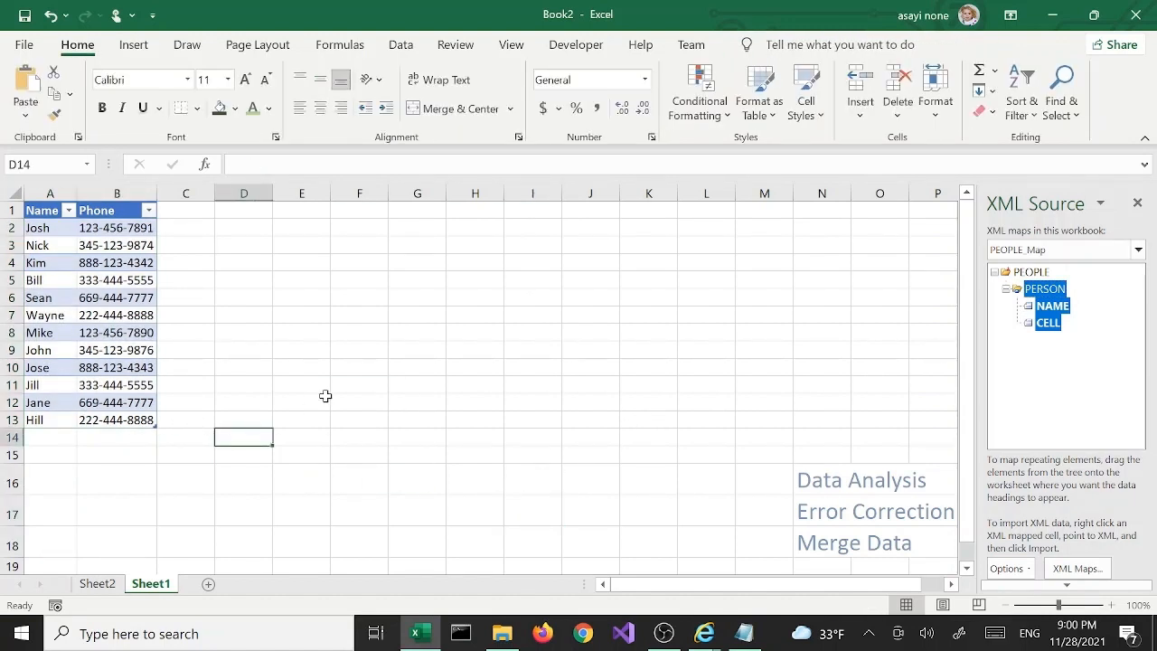
pyautogui.click(377, 386)
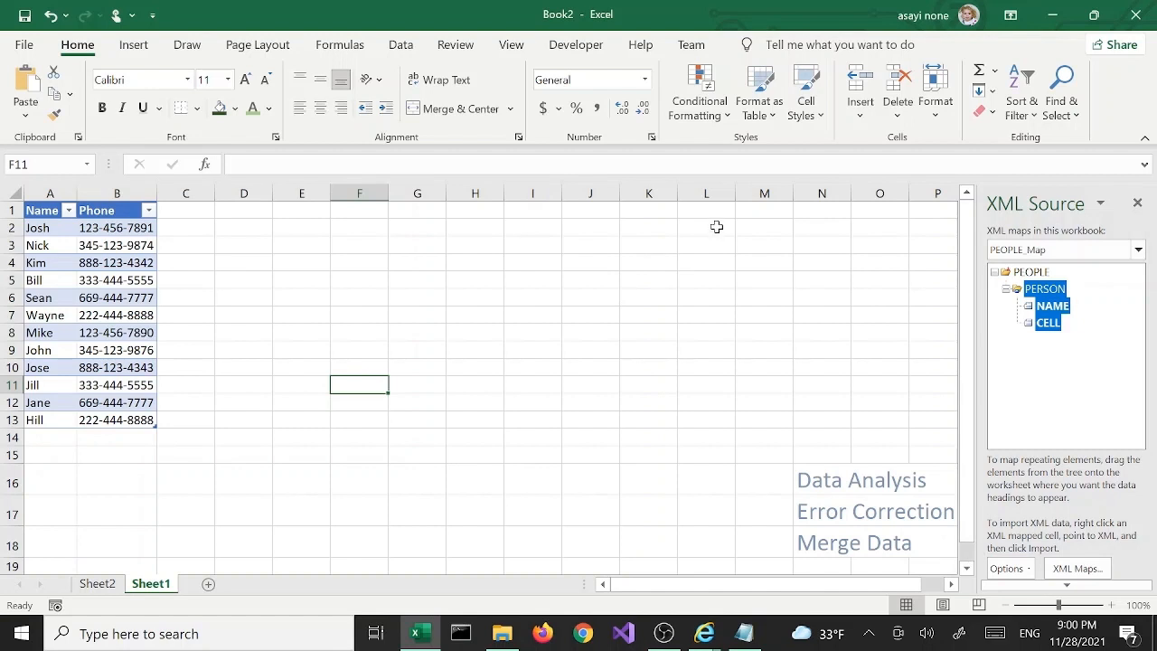
pyautogui.click(569, 52)
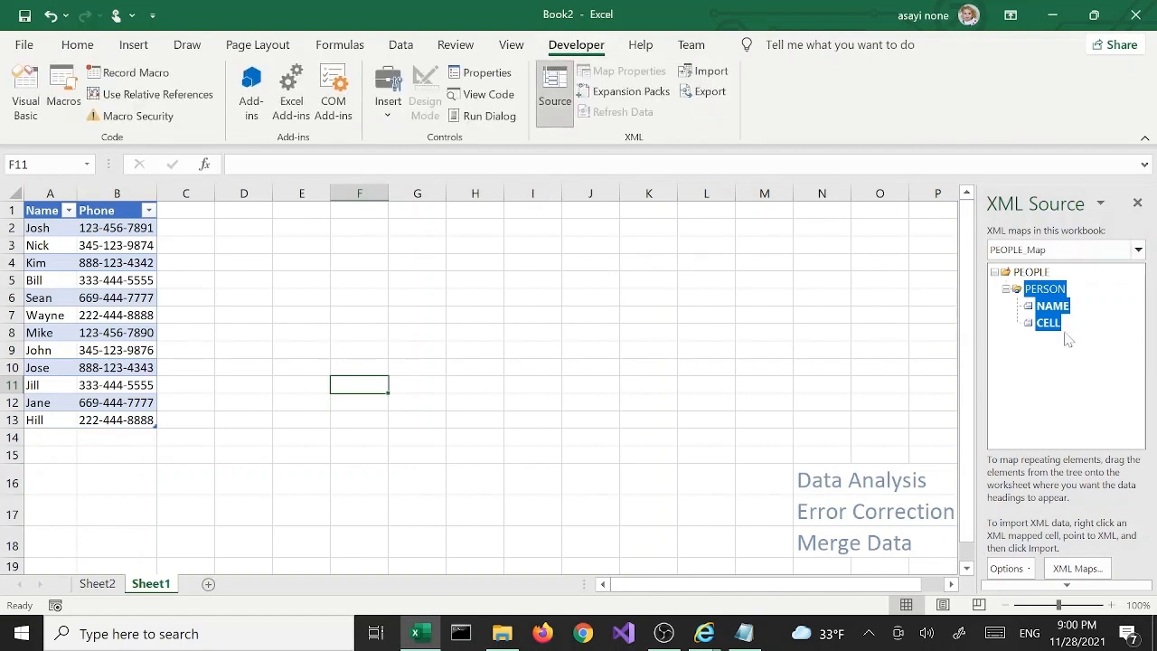
pyautogui.moveTo(1046, 337); pyautogui.dragTo(126, 225)
pyautogui.click(410, 347)
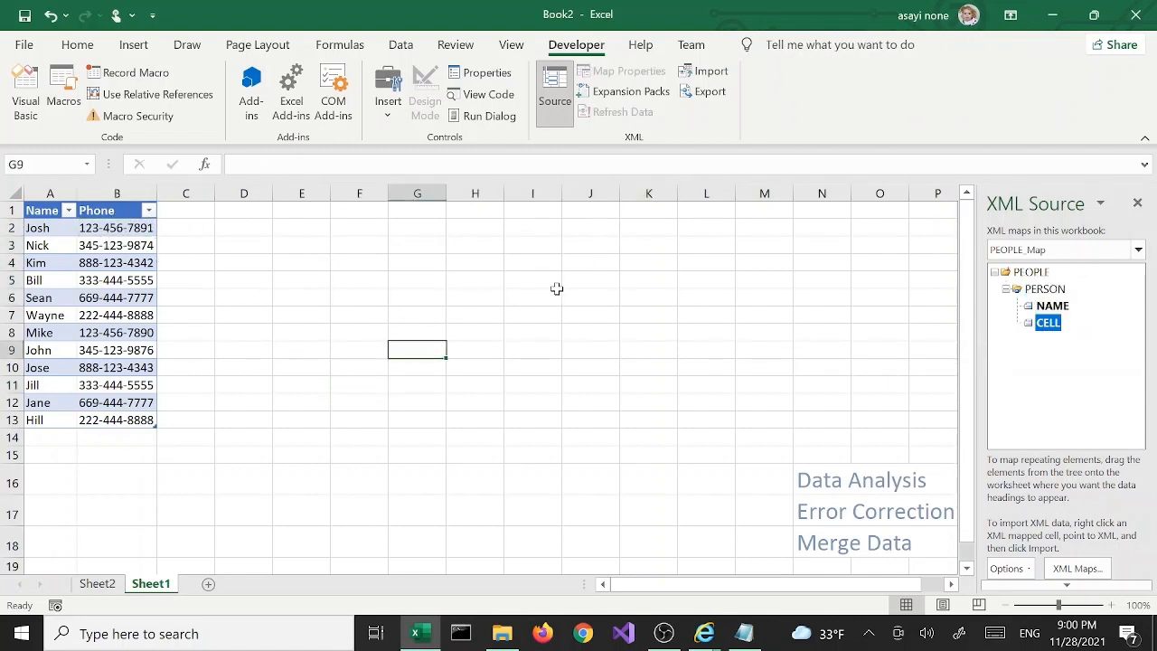
# - Export the data of PEOPLE_Map to the Desktop xml folder as People.xml
pyautogui.click(700, 94)
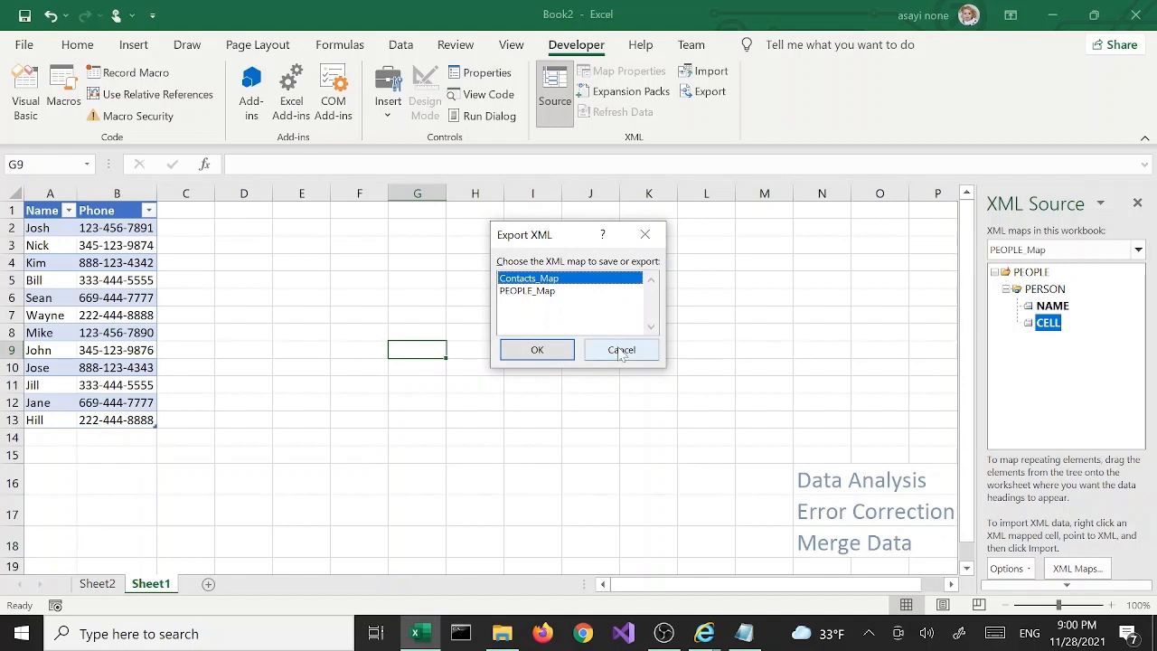
pyautogui.click(540, 292)
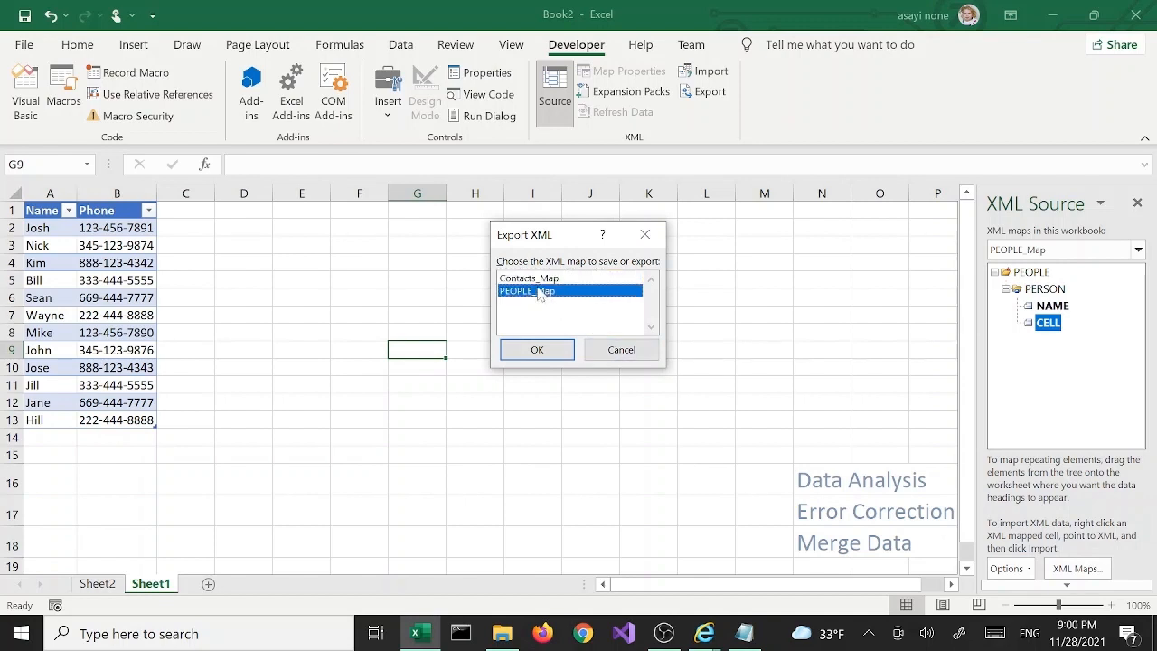
pyautogui.click(554, 352)
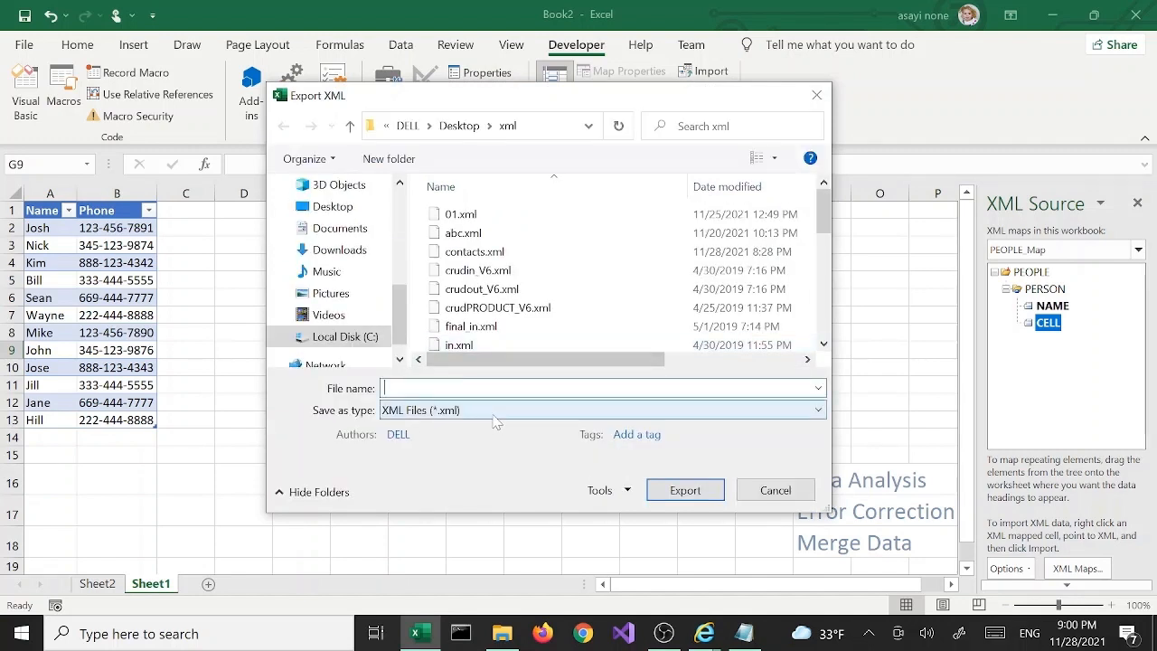
pyautogui.write('P')
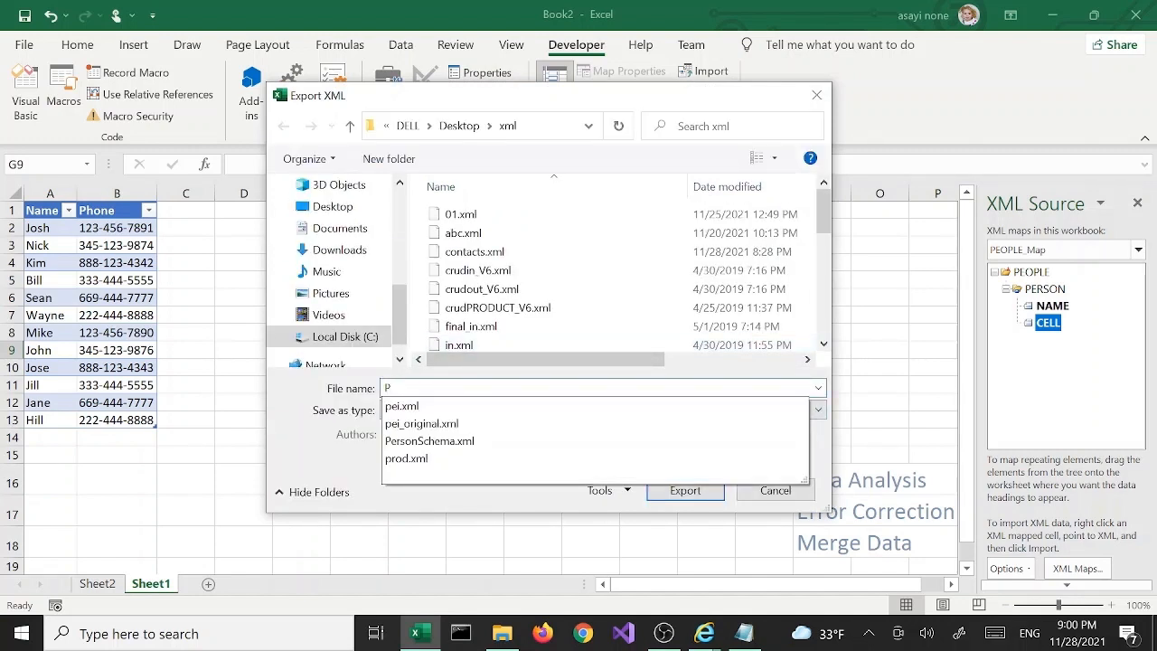
pyautogui.write('eople')
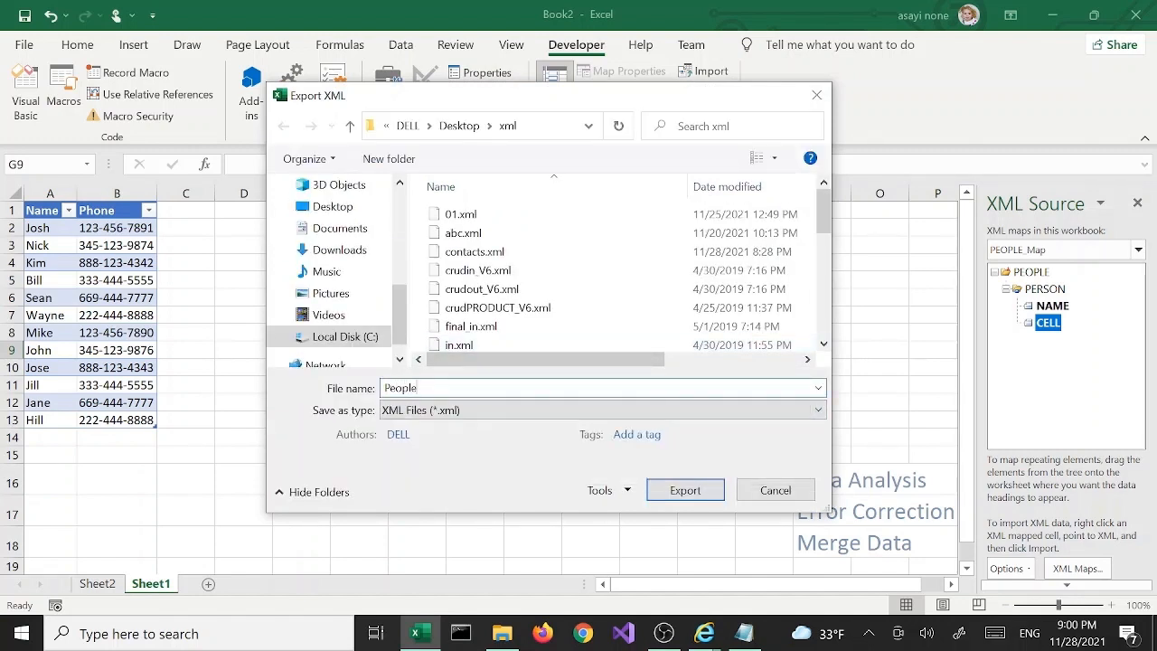
pyautogui.write('.xml')
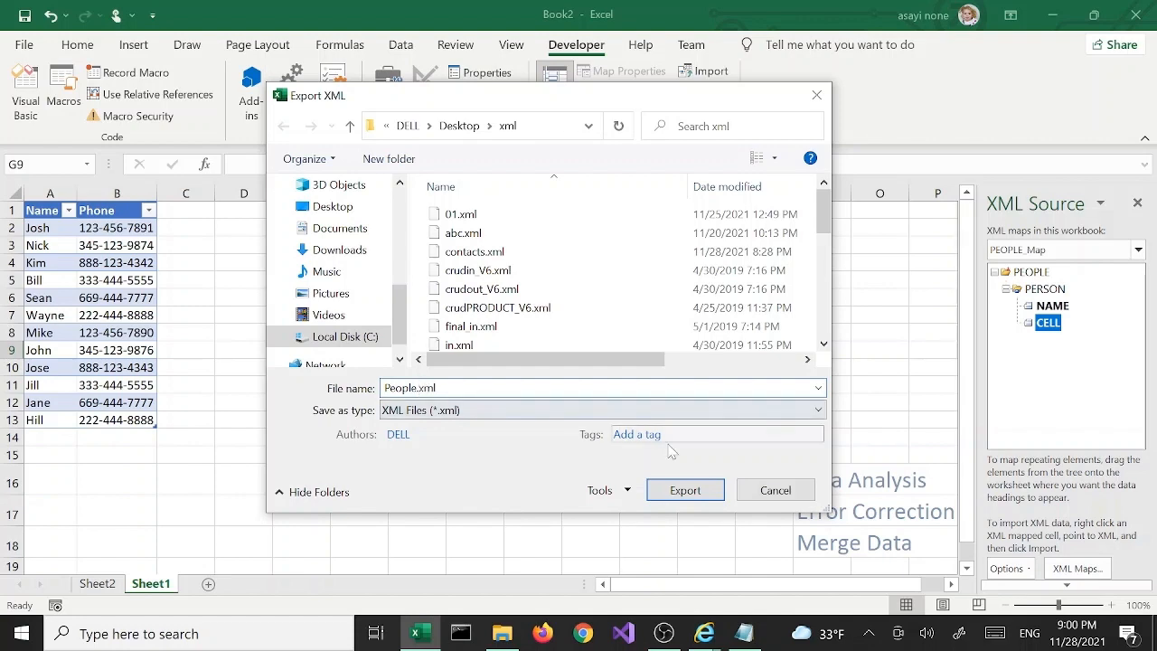
pyautogui.click(693, 486)
pyautogui.click(694, 483)
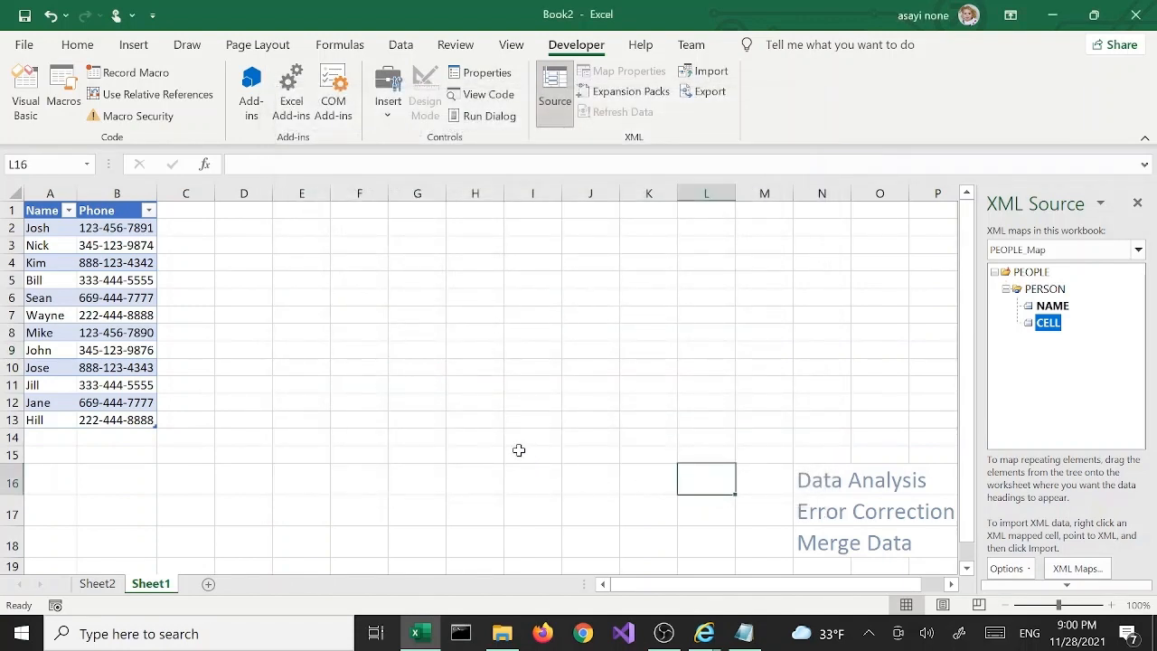
# - Switch to File Explorer and open People.xml from the xml folder in Internet Explorer to inspect its PERSON entries
pyautogui.click(505, 638)
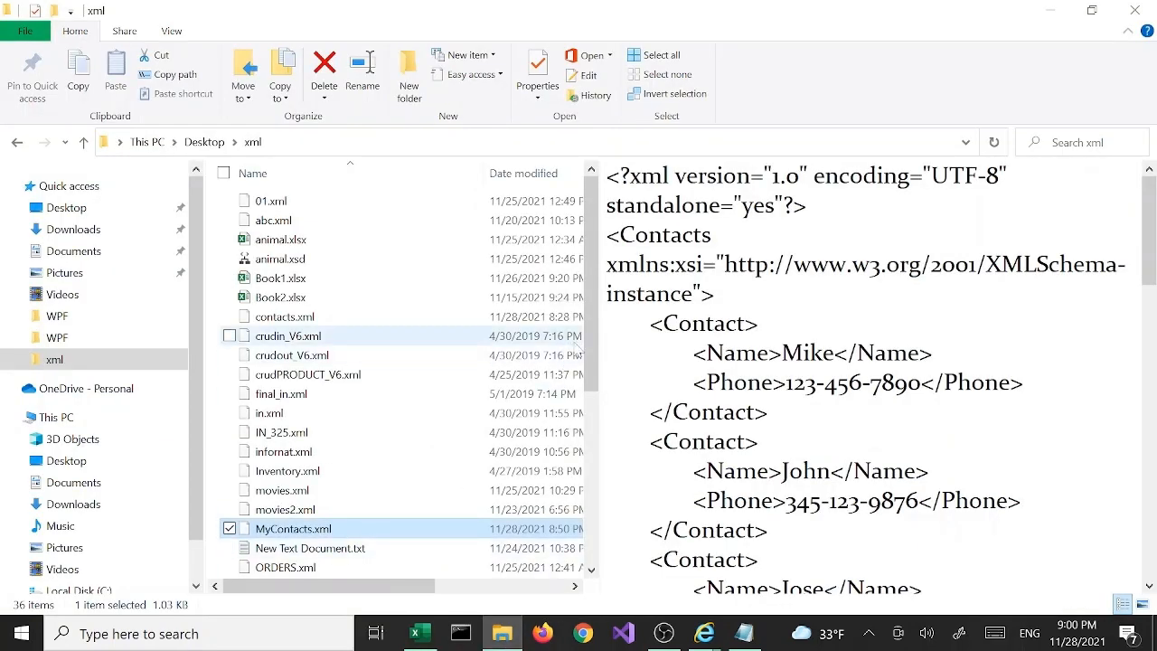
pyautogui.scroll(-6, 594, 358)
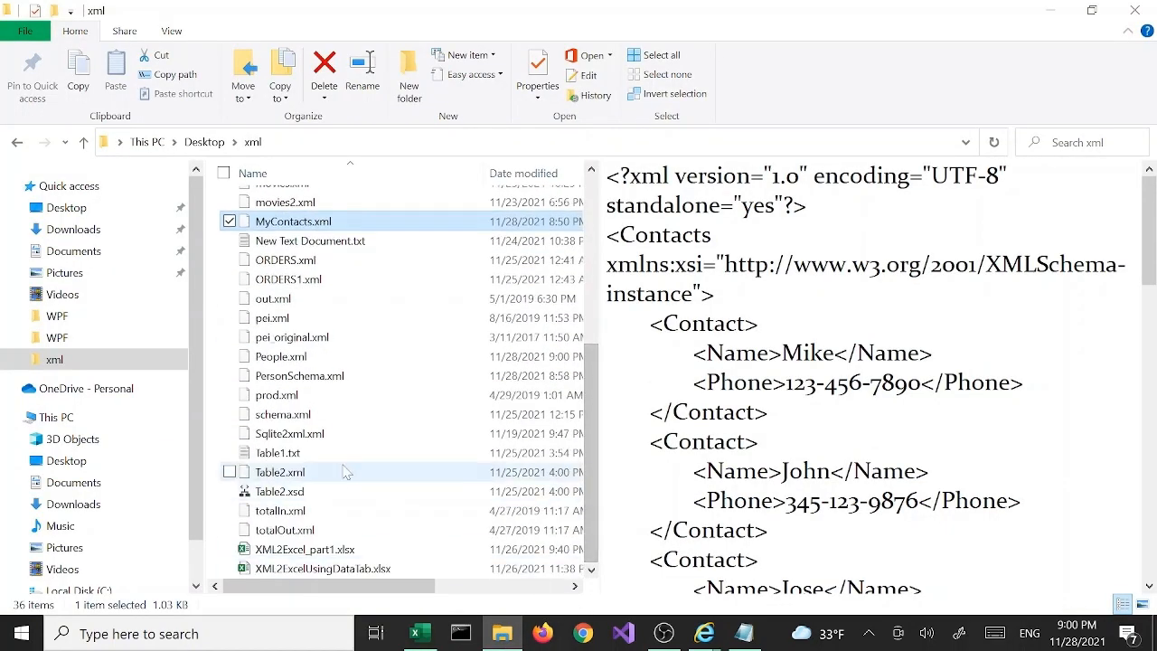
pyautogui.click(318, 359)
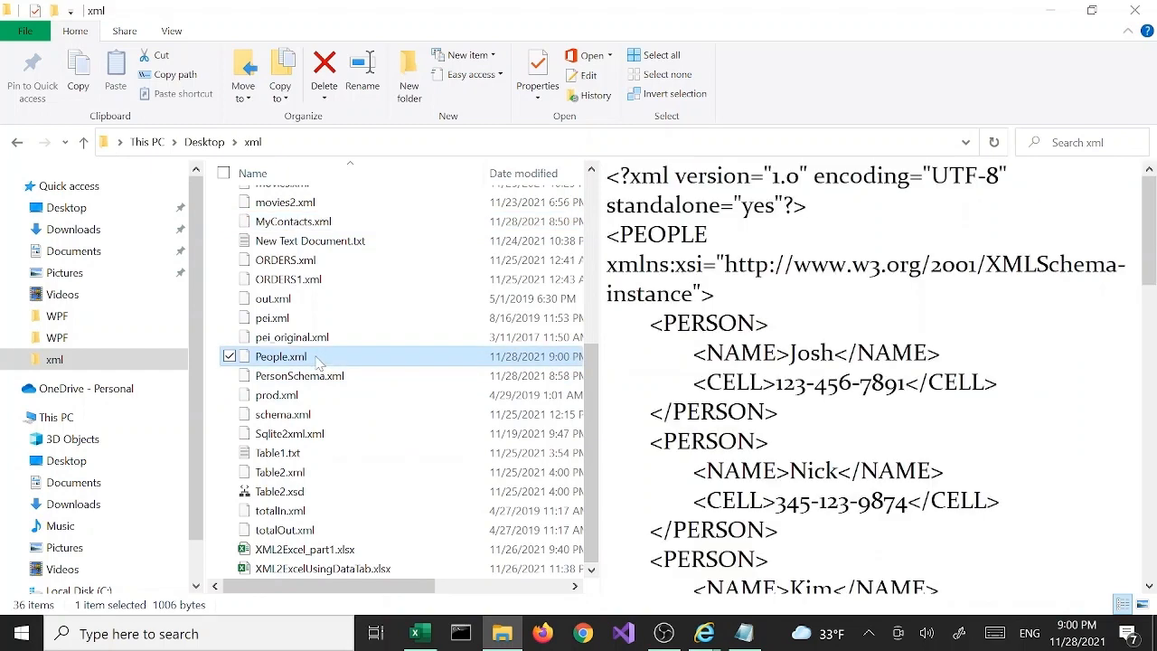
pyautogui.doubleClick(318, 359)
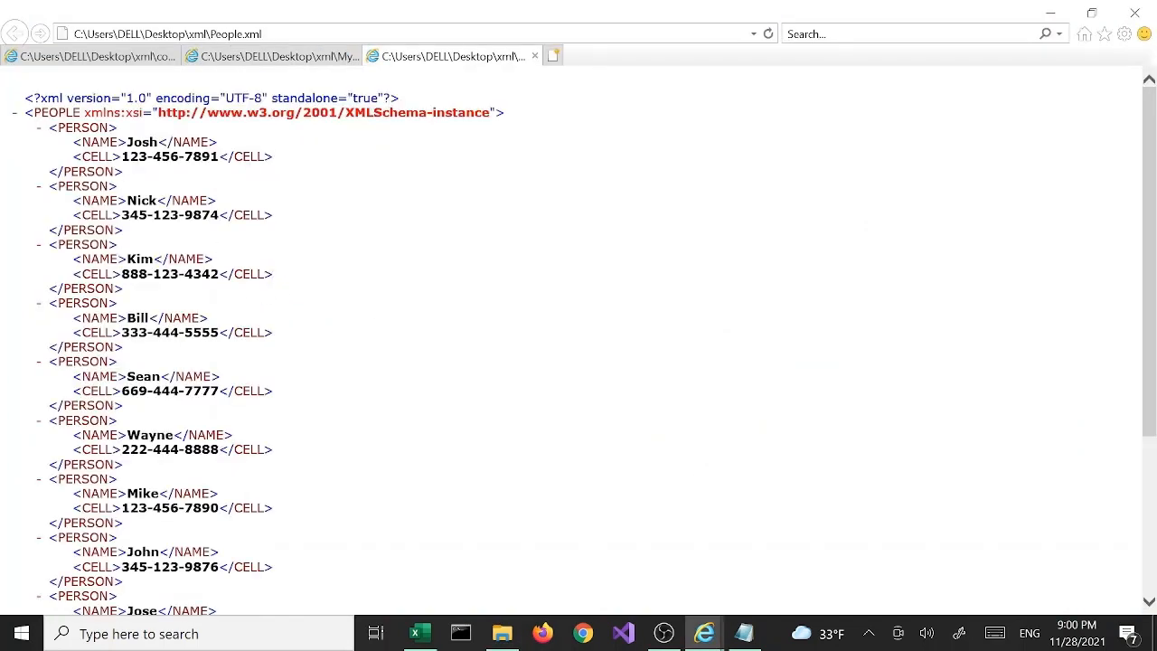
pyautogui.moveTo(90, 156); pyautogui.dragTo(105, 156)
pyautogui.click(97, 163)
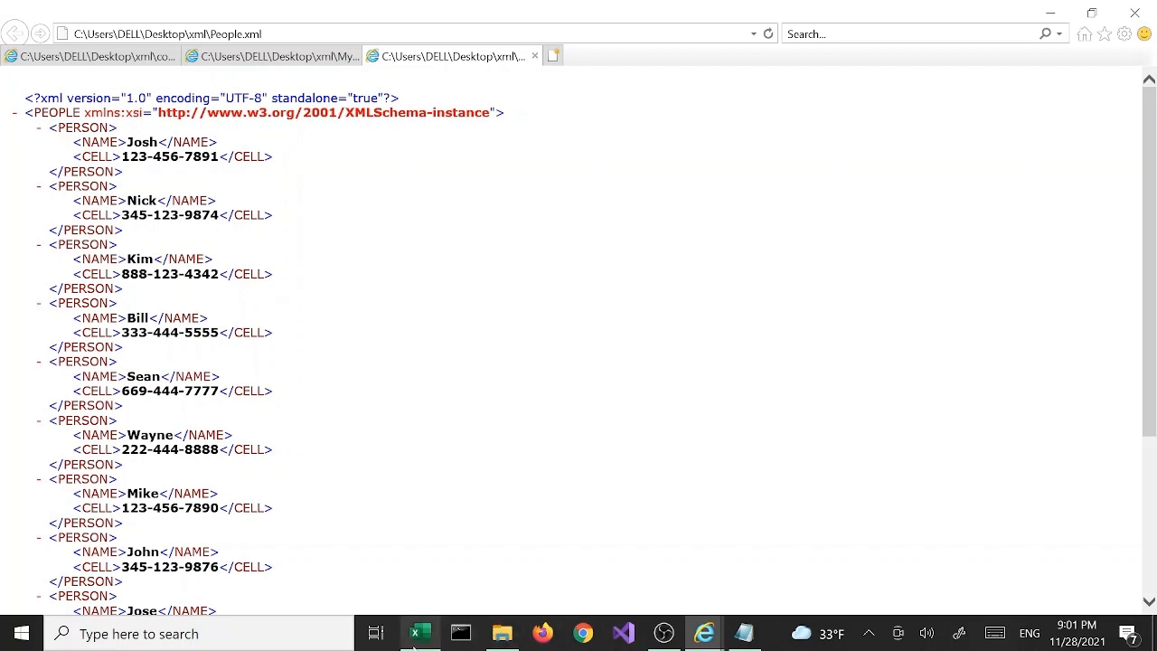
# - Switch back to Excel and compare the Phone header with the columns linked to the NAME and CELL elements
pyautogui.click(417, 634)
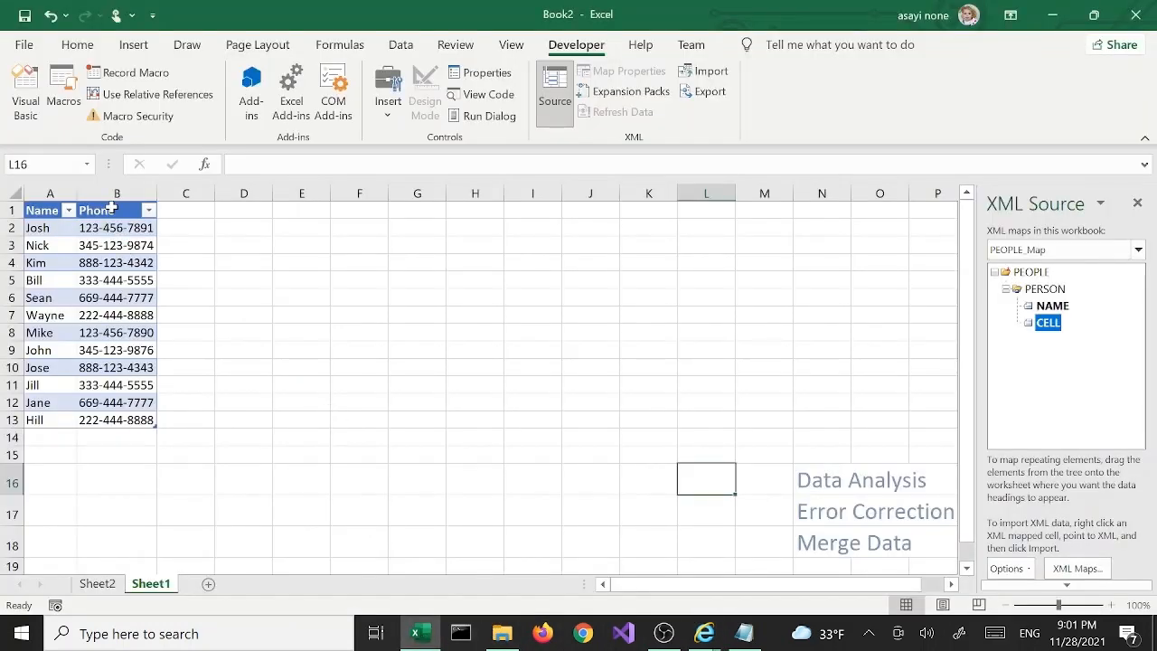
pyautogui.click(85, 213)
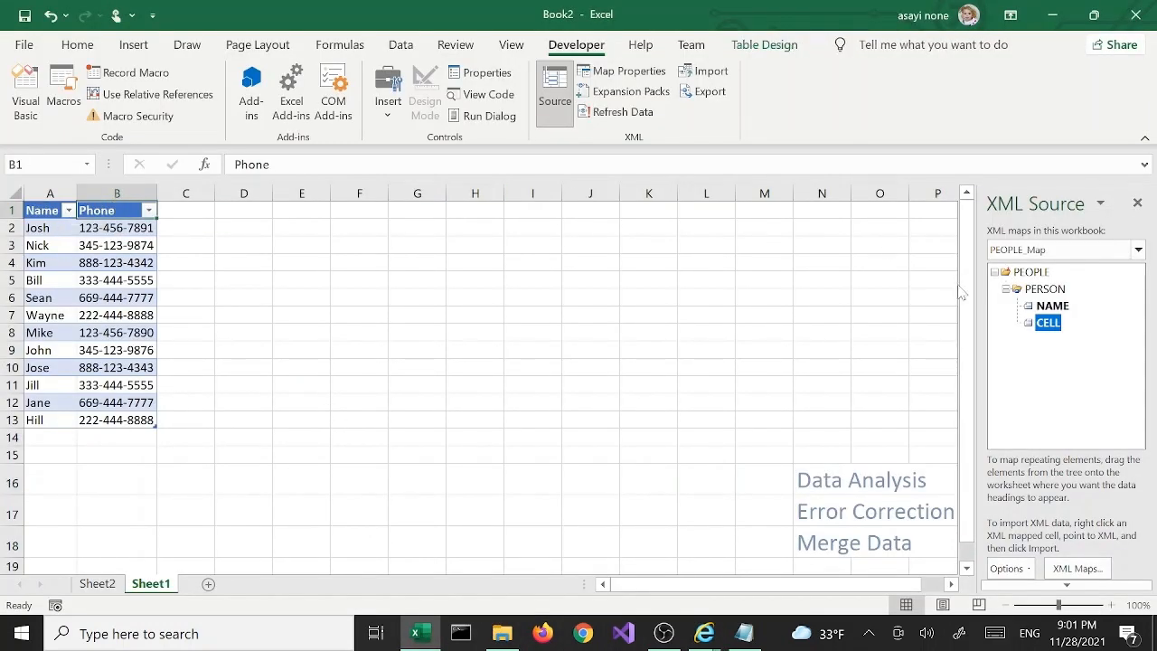
pyautogui.click(1063, 308)
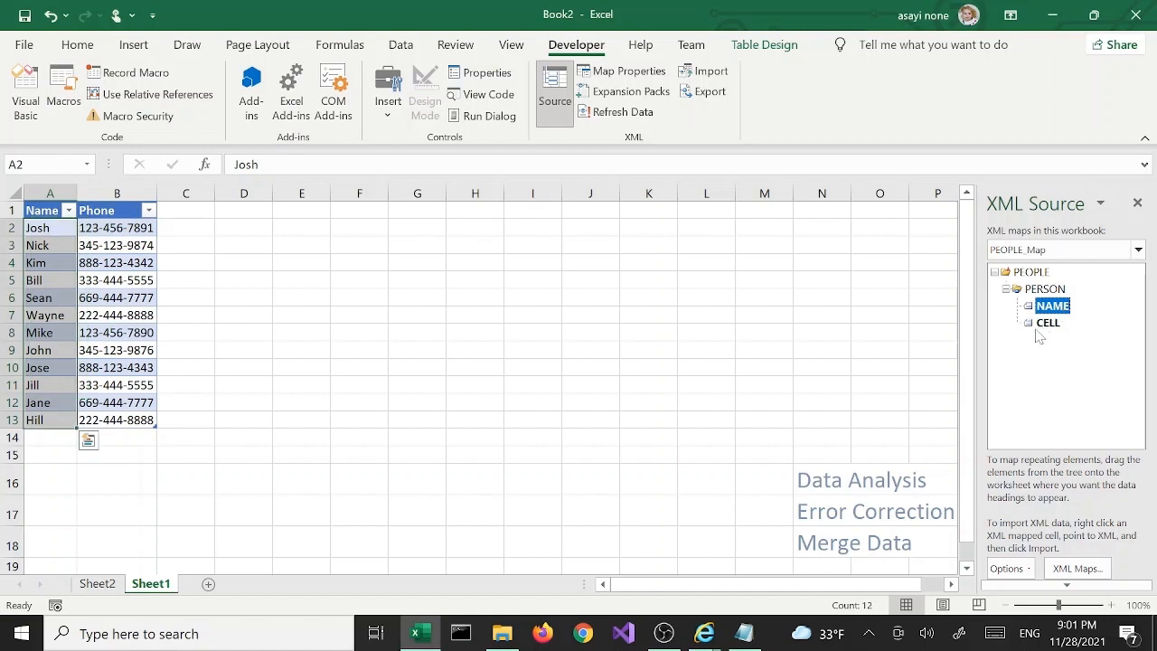
pyautogui.click(1053, 325)
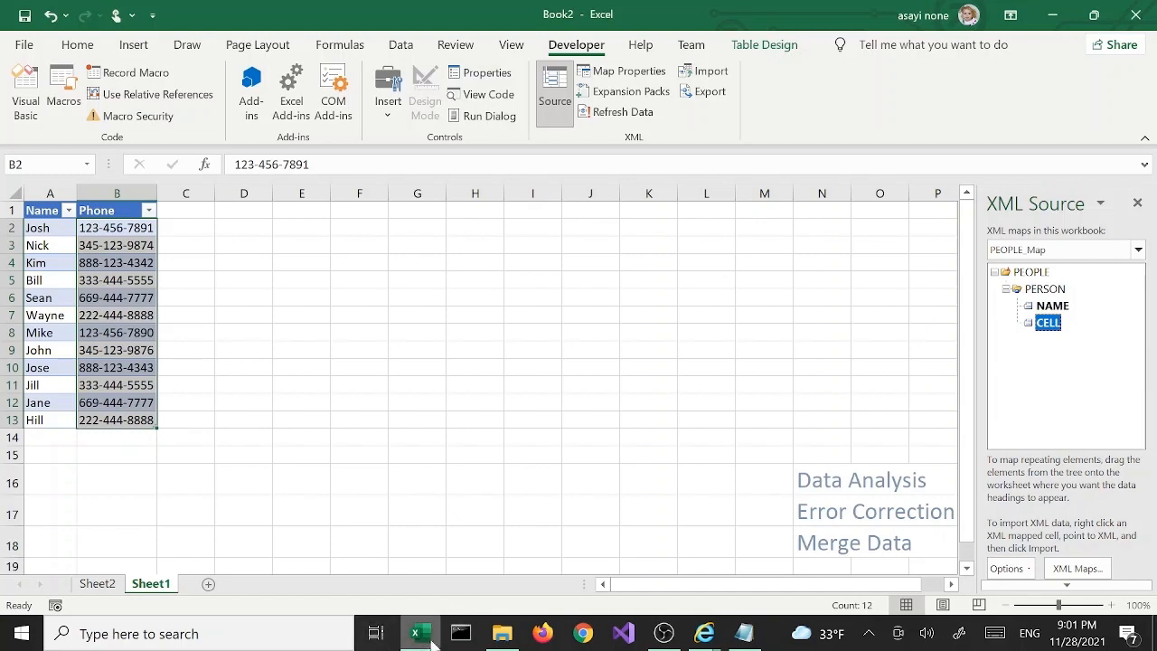
# - Review the full list of PERSON records in People.xml in Internet Explorer, then return to the Excel worksheet
pyautogui.moveTo(432, 640)
pyautogui.click(501, 633)
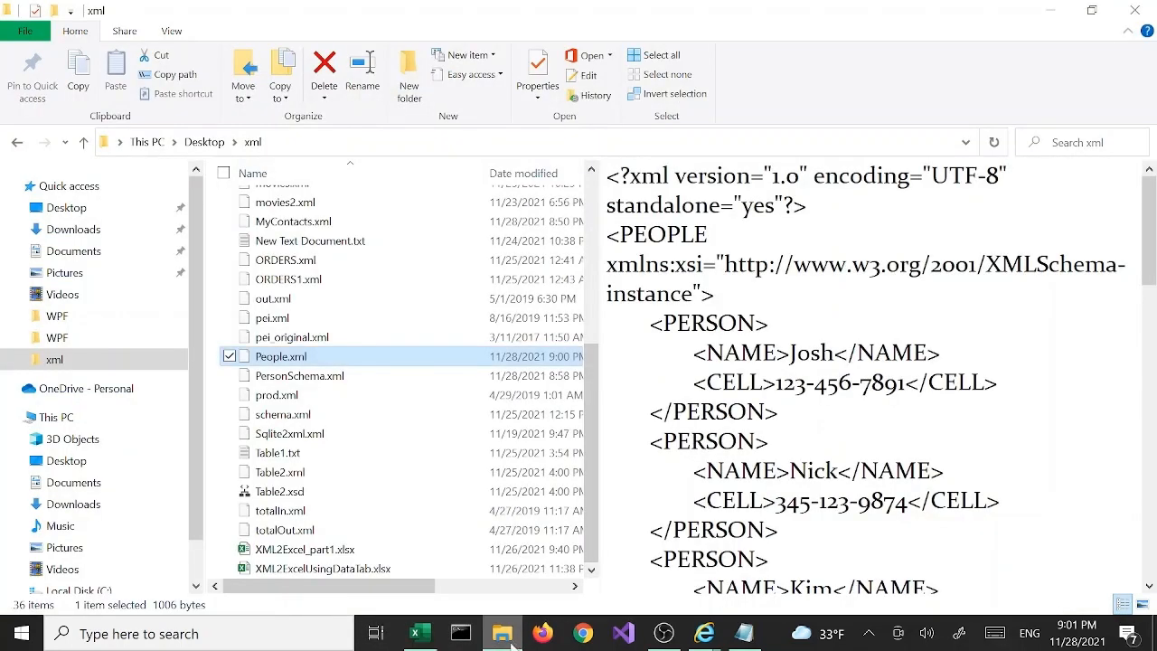
pyautogui.click(705, 633)
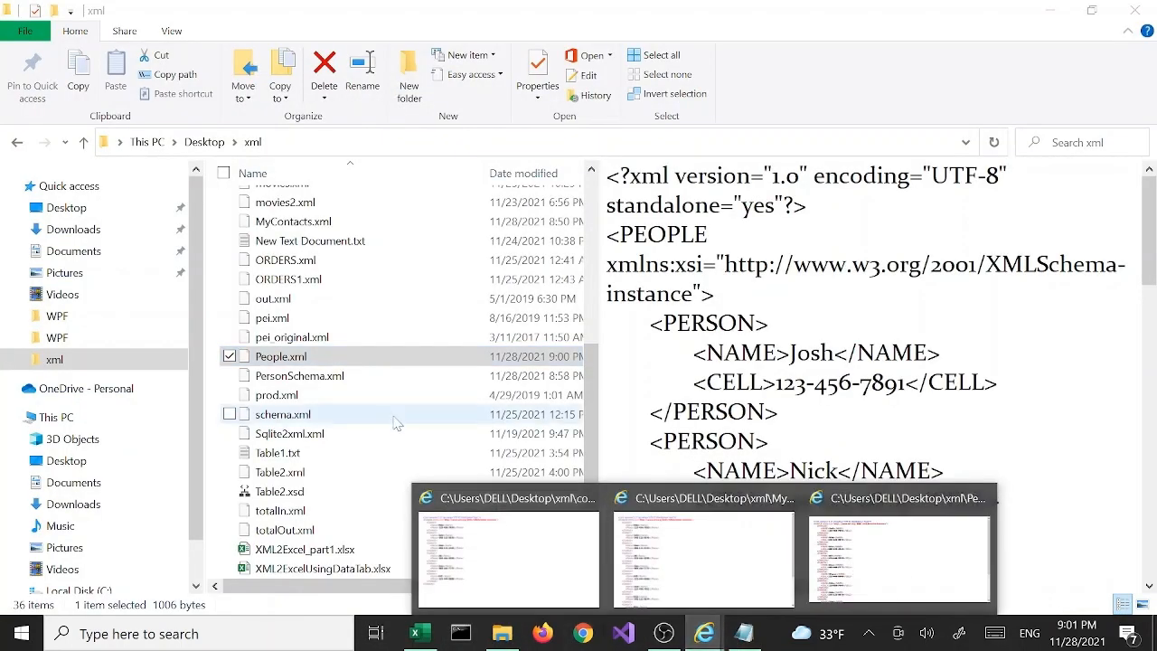
pyautogui.click(851, 548)
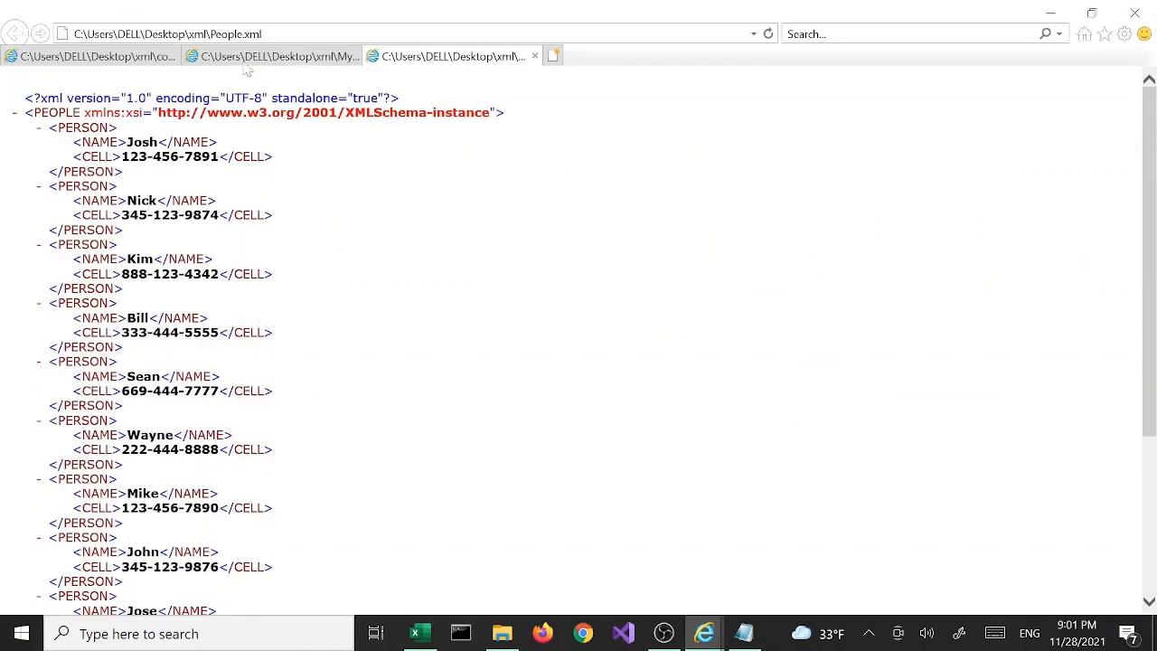
pyautogui.scroll(-5, 297, 317)
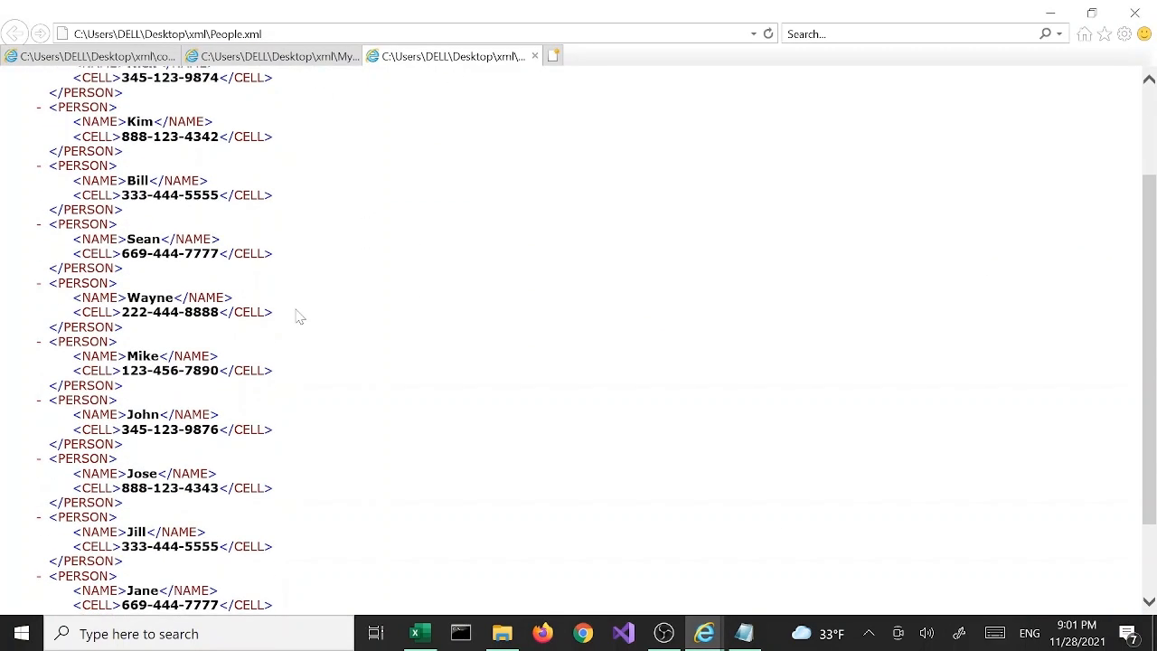
pyautogui.scroll(5, 297, 318)
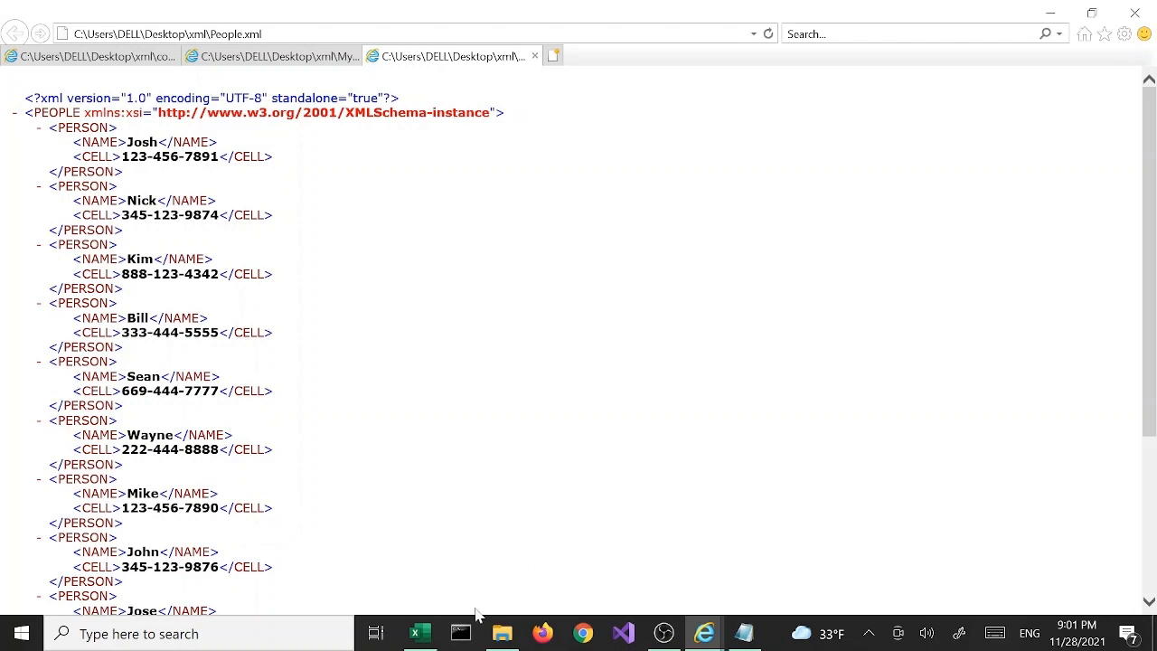
pyautogui.click(419, 632)
pyautogui.click(405, 402)
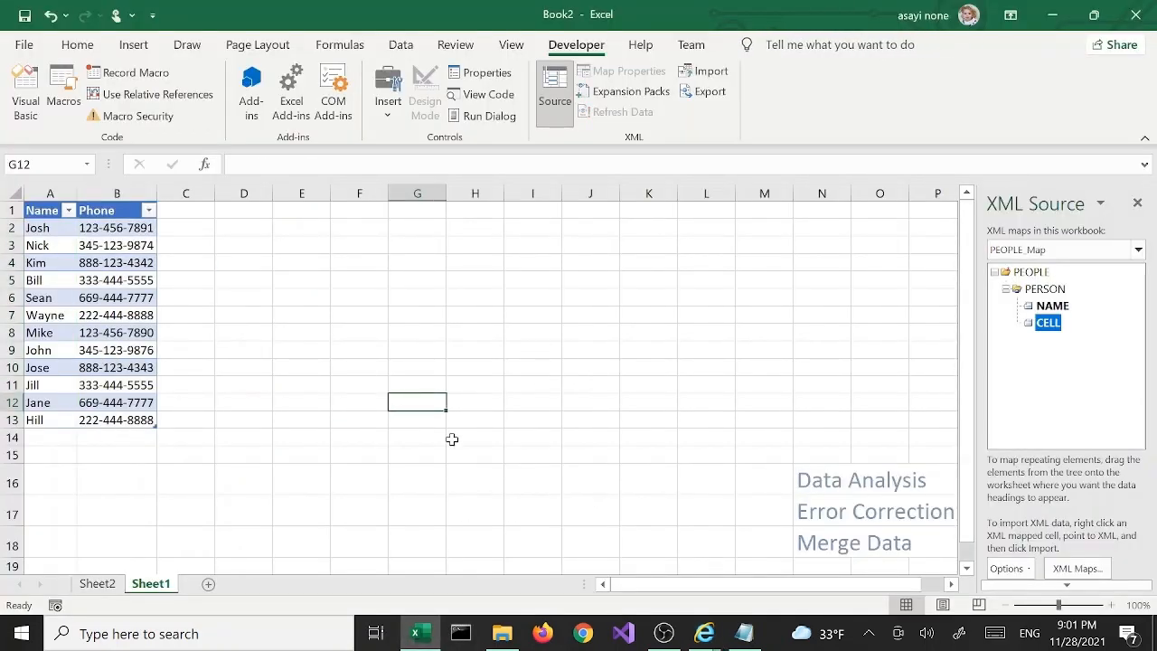